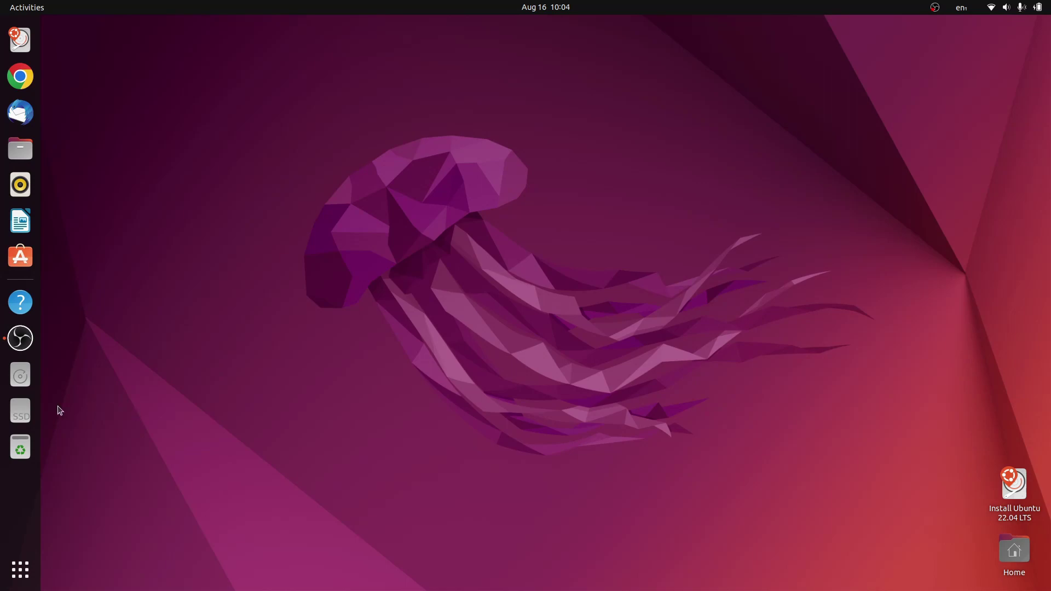
Confirm OBS's Mic/Aux device is CM108 Audio Controller Mono, then minimize OBS.
{"action": "left_click", "coordinate": [20, 338]}
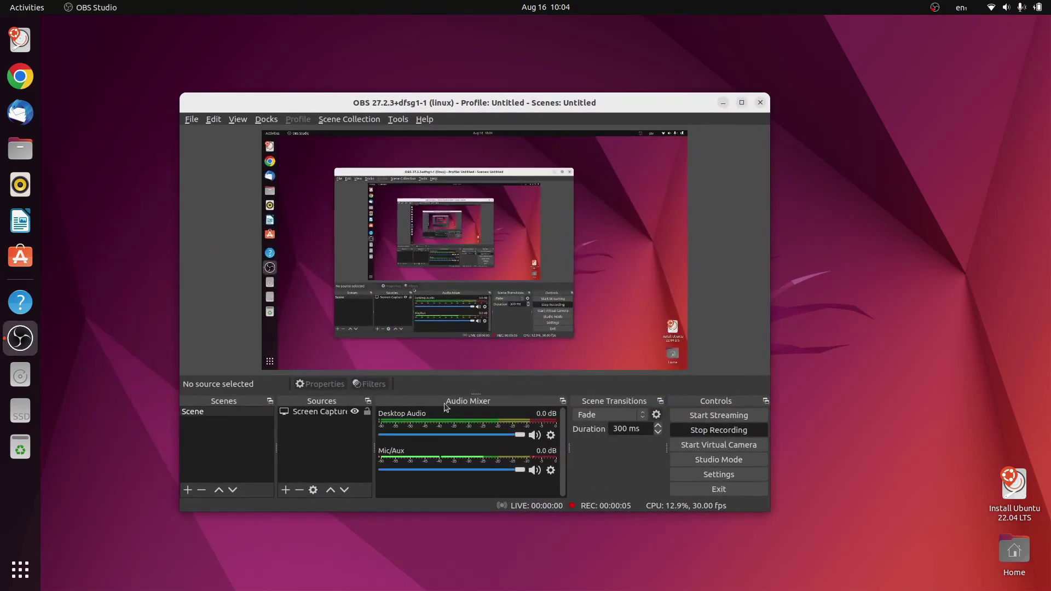
{"action": "left_click", "coordinate": [550, 469]}
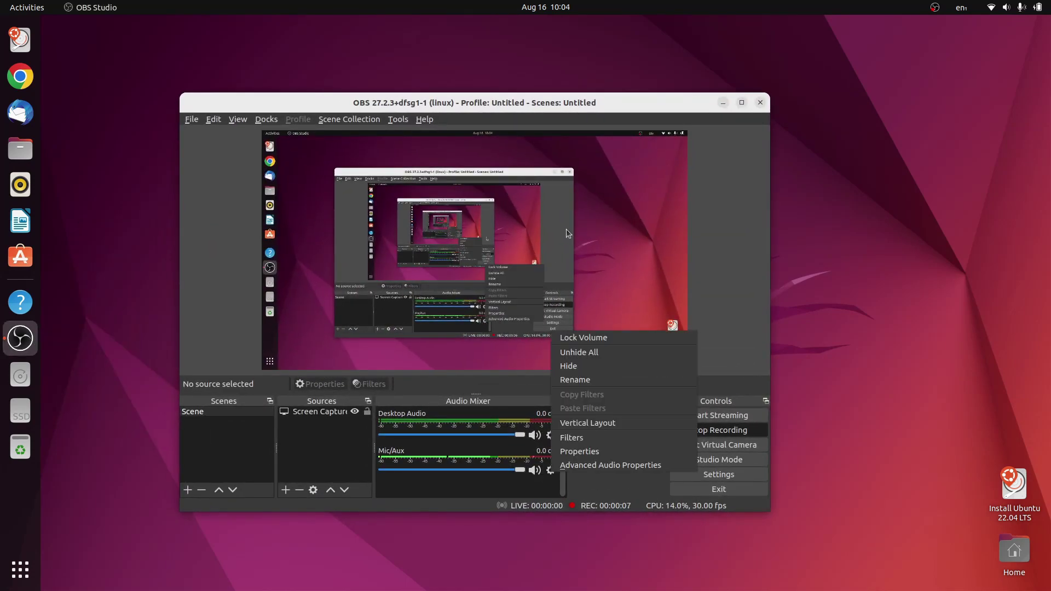
{"action": "left_click", "coordinate": [598, 460]}
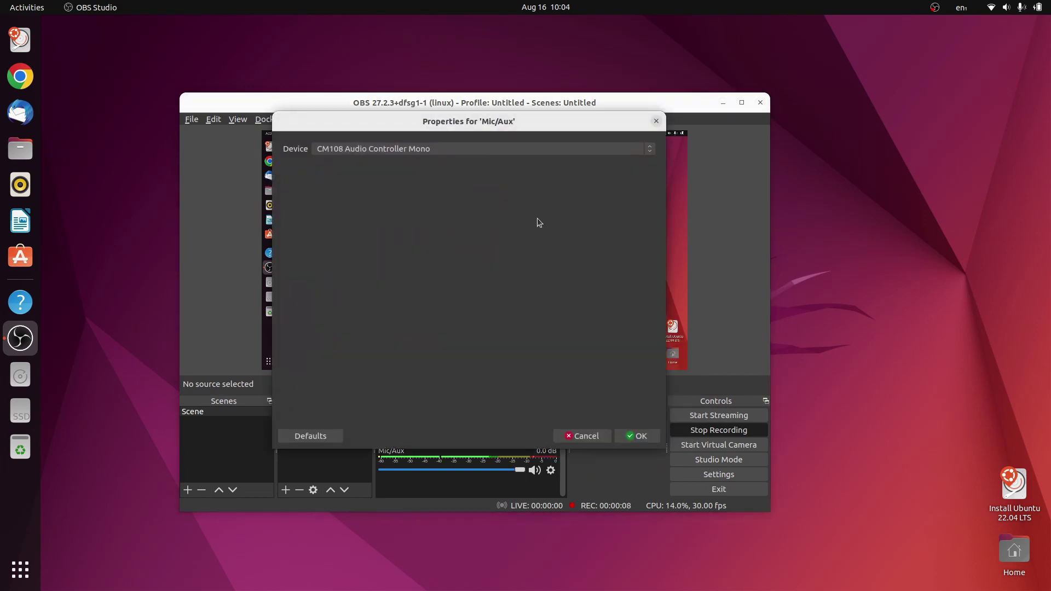
{"action": "left_click", "coordinate": [656, 121]}
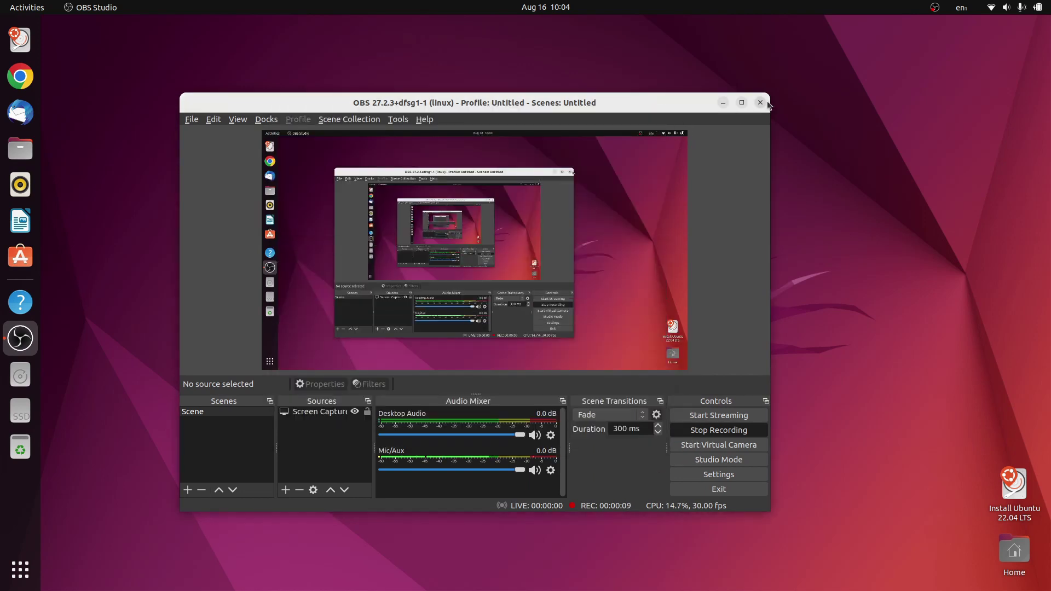
{"action": "left_click", "coordinate": [723, 103]}
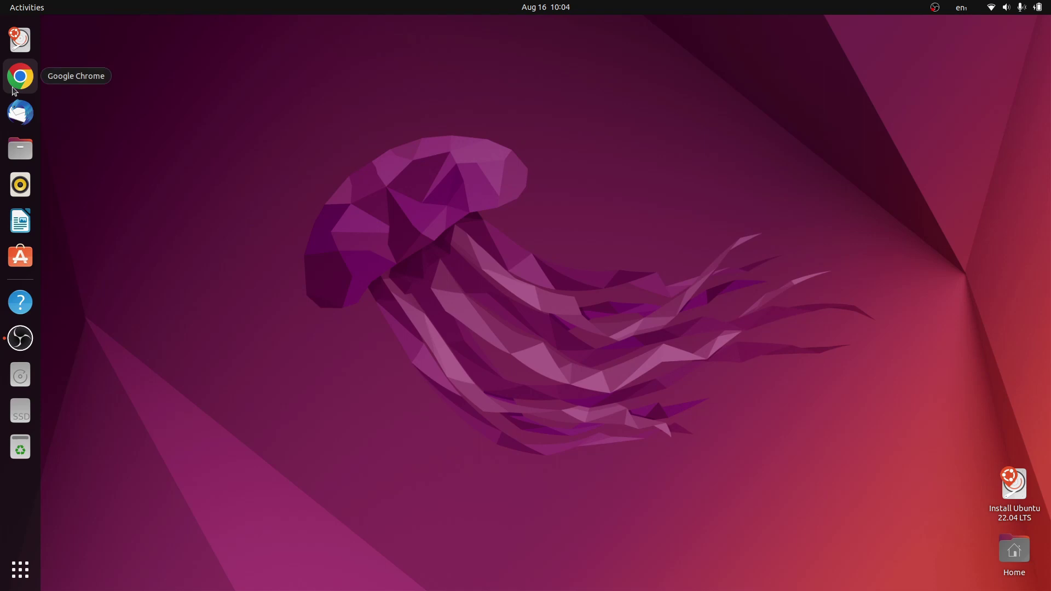
Open a terminal with sudo at the prompt, then launch and close Software & Updates.
{"action": "key", "text": "ctrl+alt+t"}
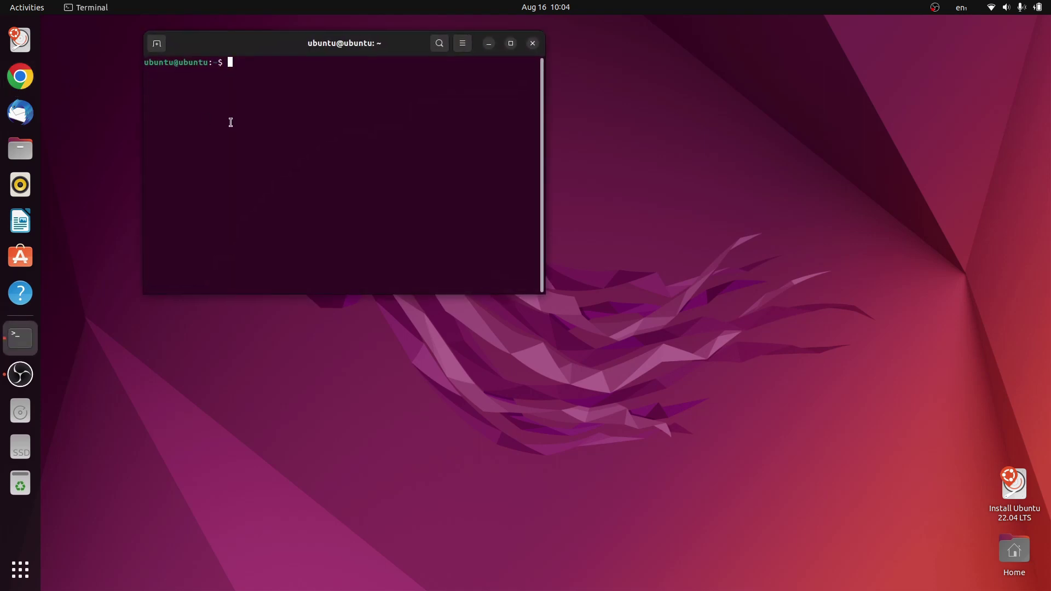
{"action": "type", "text": "sudo"}
{"action": "key", "text": "super+a"}
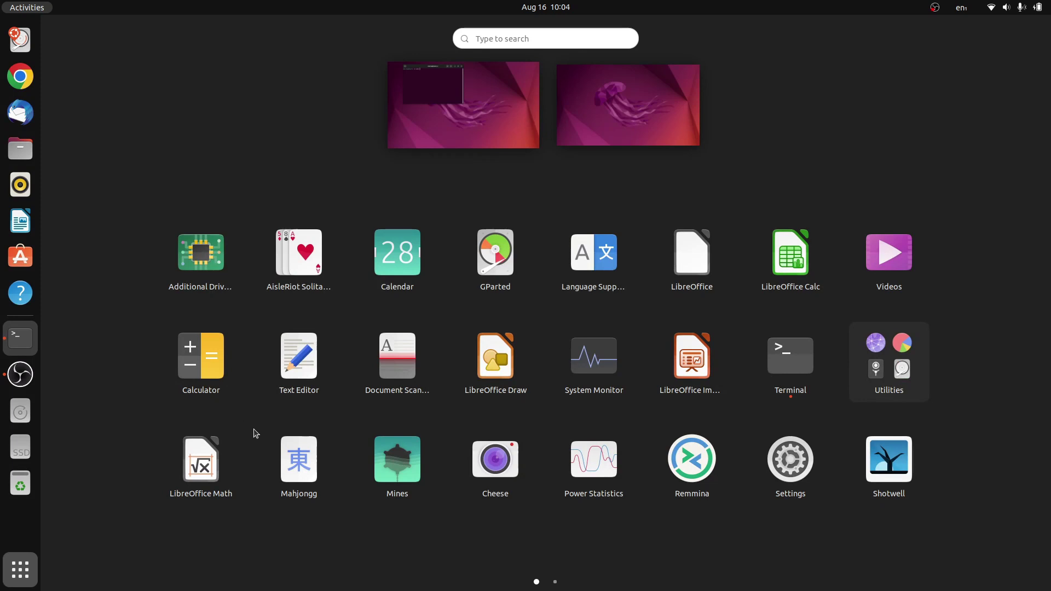
{"action": "type", "text": "soft"}
{"action": "key", "text": "Return"}
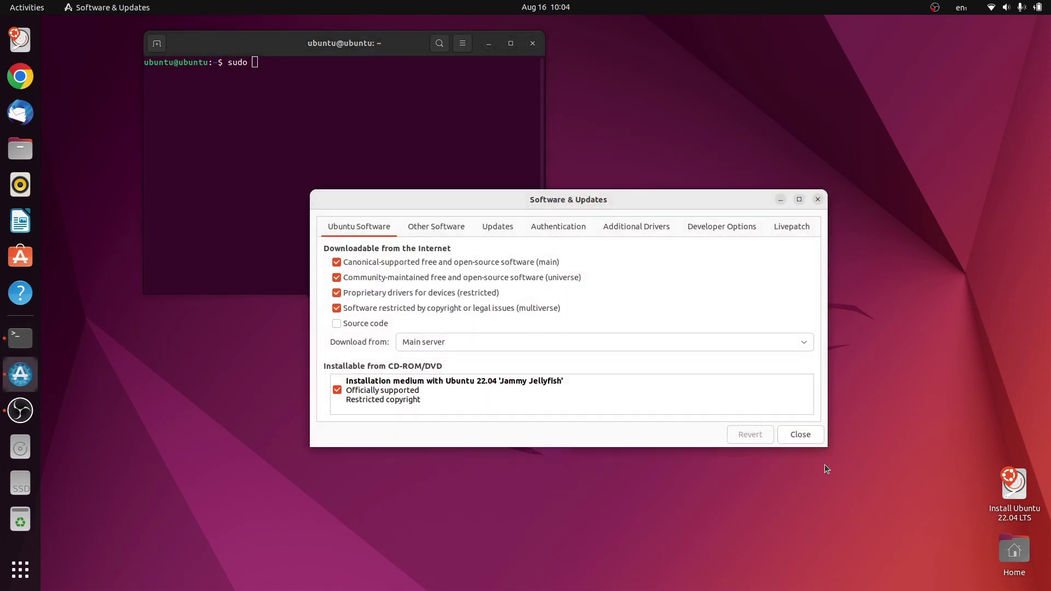
{"action": "left_click", "coordinate": [816, 438]}
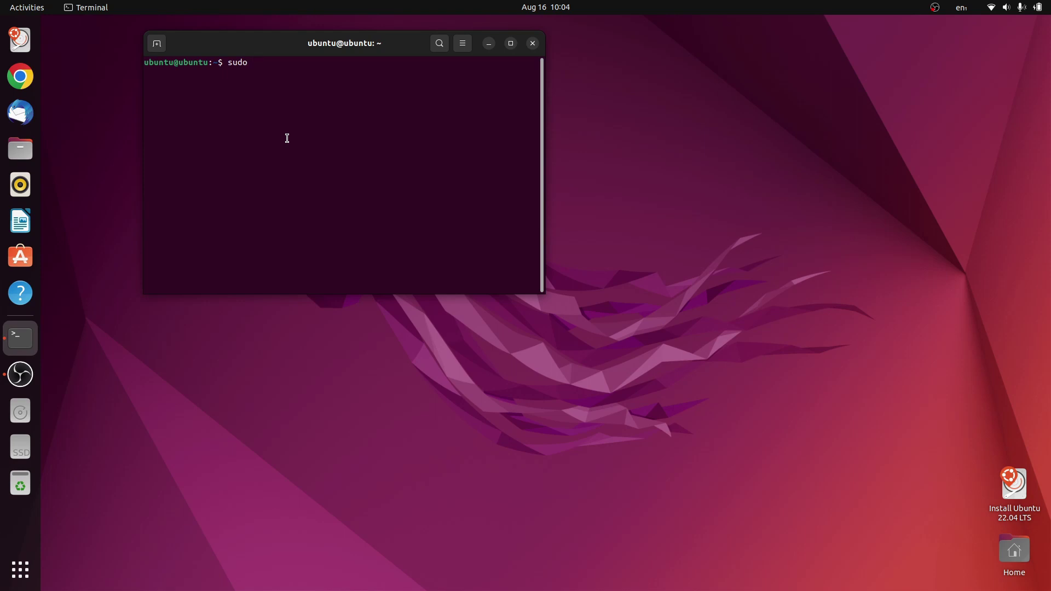
Install gnome-tweaks, conky, conky-all, jq, lua5.4 and curl with sudo apt install, answering y.
{"action": "type", "text": "gnome-tweaks conl"}
{"action": "key", "text": "BackSpace"}
{"action": "type", "text": "ky conky-all jq"}
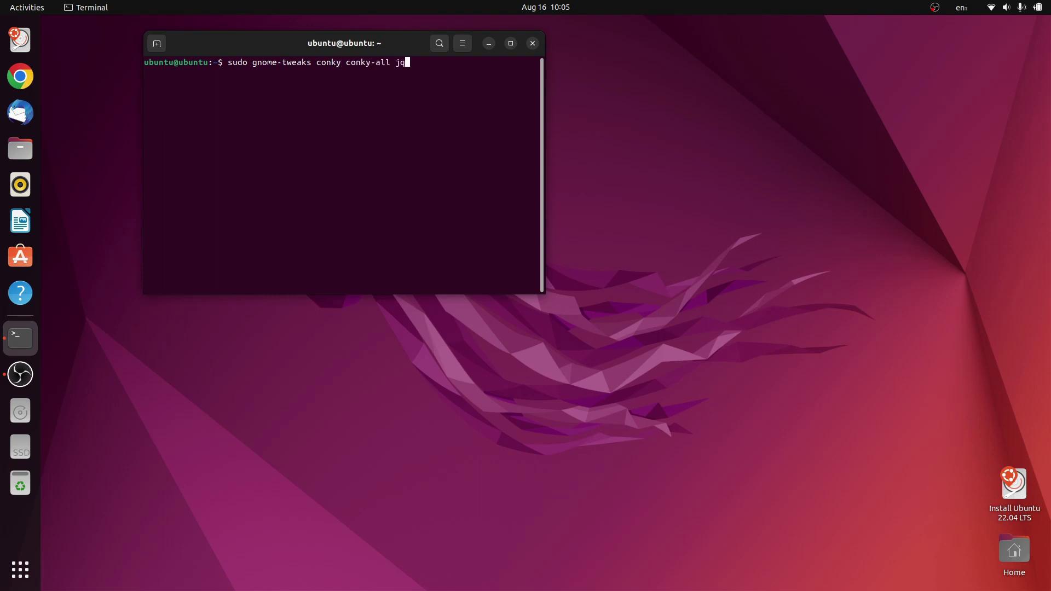
{"action": "type", "text": " lua5.4 curl"}
{"action": "key", "text": "Return"}
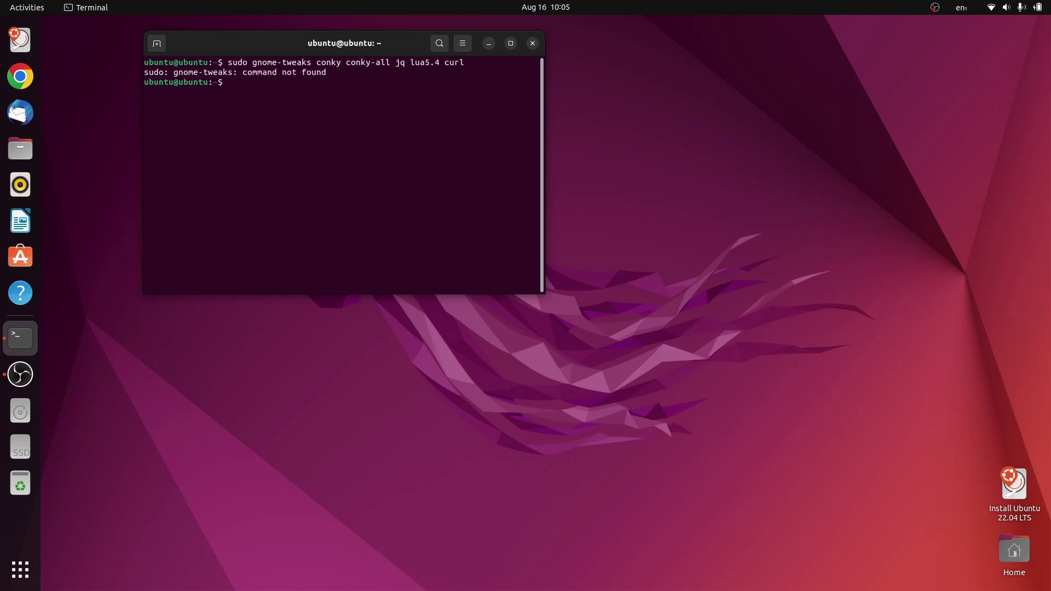
{"action": "key", "text": "Up"}
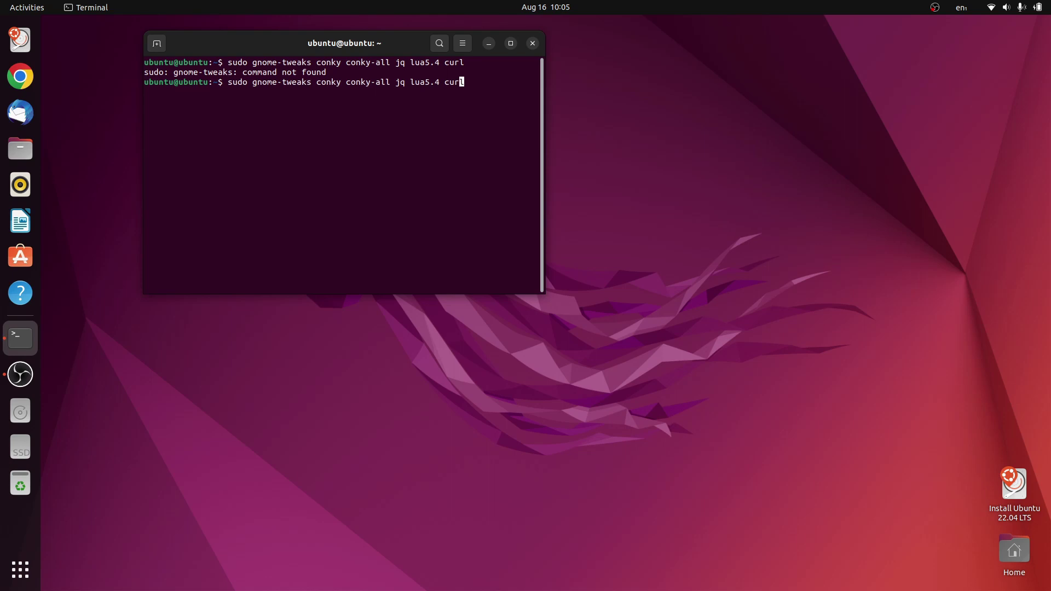
{"action": "key", "text": "Left"}
{"action": "key", "text": "Left"}
{"action": "key", "text": "Left"}
{"action": "key", "text": "Left"}
{"action": "key", "text": "Left"}
{"action": "key", "text": "Left"}
{"action": "key", "text": "Left"}
{"action": "key", "text": "Left"}
{"action": "key", "text": "Left"}
{"action": "key", "text": "Left"}
{"action": "key", "text": "Left"}
{"action": "key", "text": "Left"}
{"action": "key", "text": "Left"}
{"action": "key", "text": "Left"}
{"action": "key", "text": "Left"}
{"action": "key", "text": "Left"}
{"action": "key", "text": "Left"}
{"action": "key", "text": "Left"}
{"action": "key", "text": "Left"}
{"action": "key", "text": "Left"}
{"action": "type", "text": "apt install"}
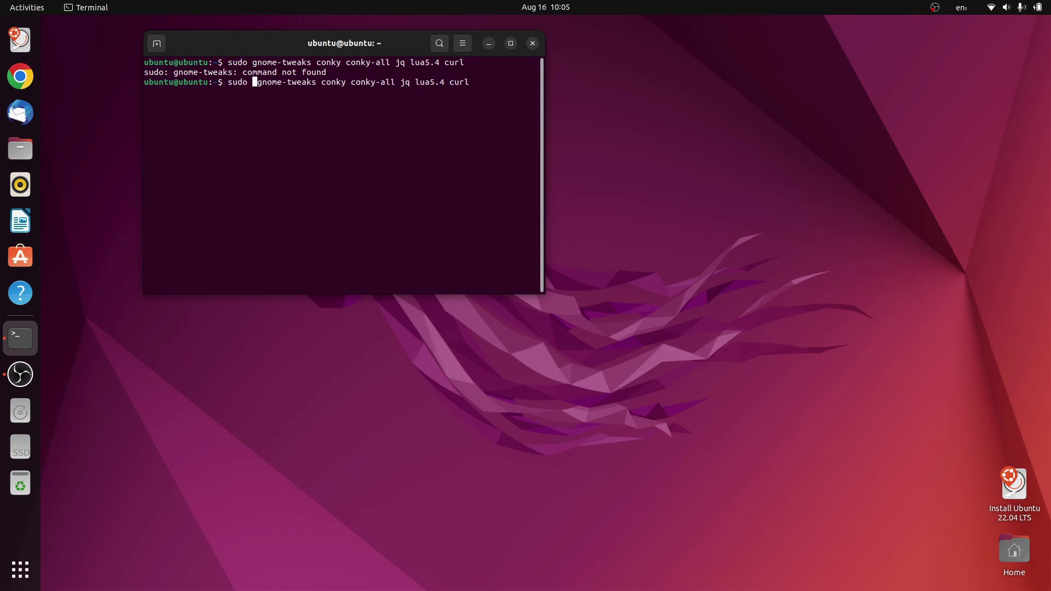
{"action": "key", "text": "Return"}
{"action": "type", "text": "y"}
{"action": "key", "text": "Return"}
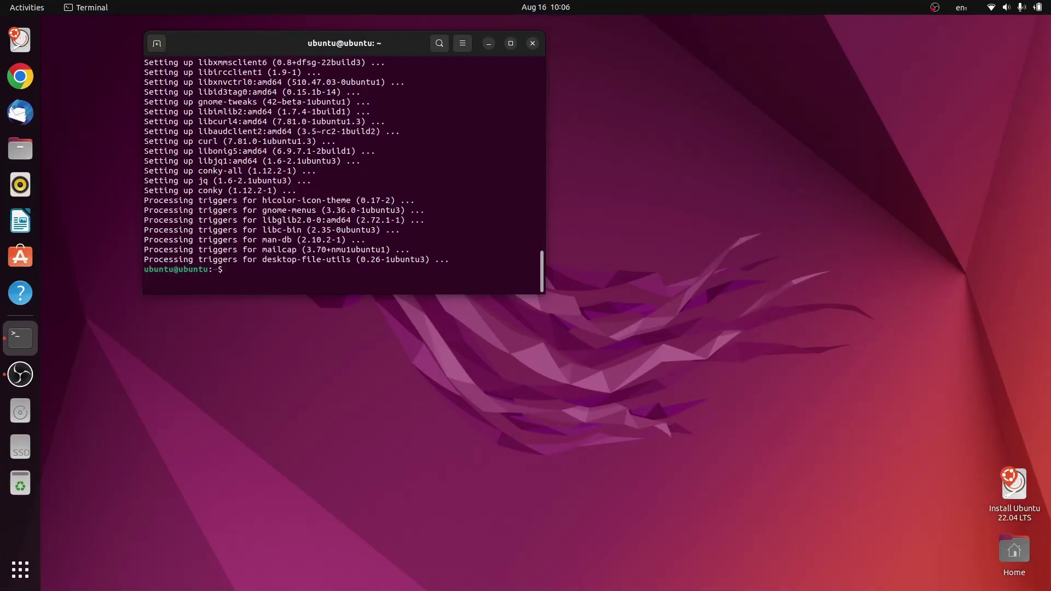
Close the terminal and launch Chrome, accepting an empty keyring password, then maximize it.
{"action": "left_click", "coordinate": [535, 45]}
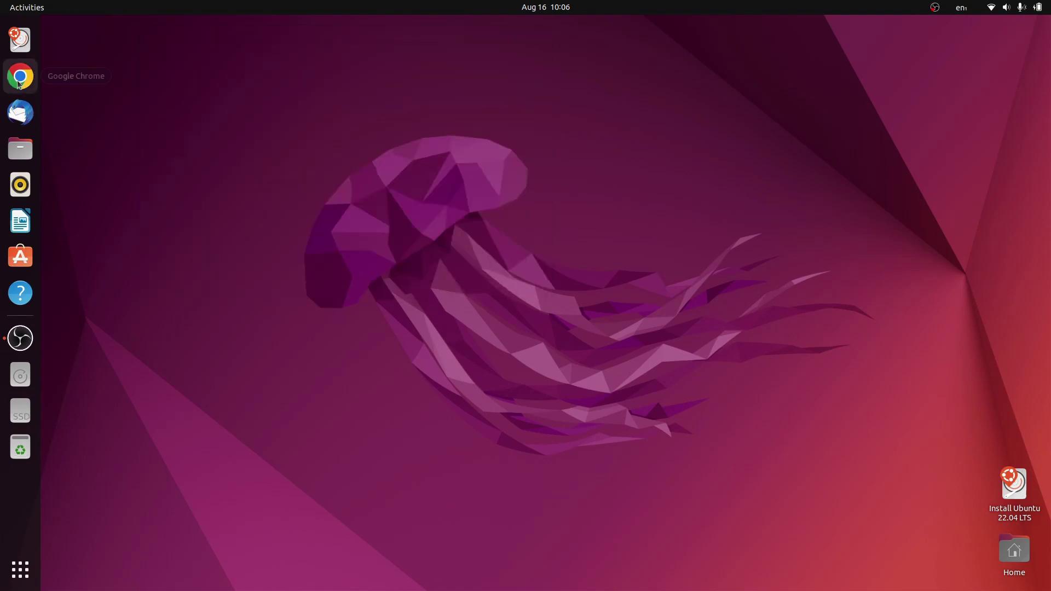
{"action": "left_click", "coordinate": [20, 77]}
{"action": "left_click", "coordinate": [586, 372]}
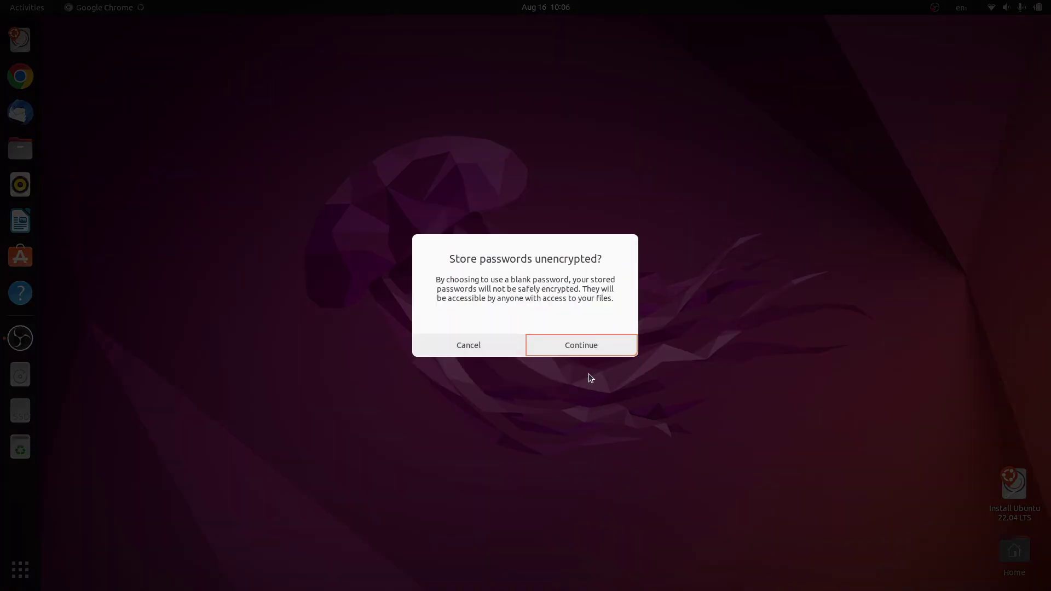
{"action": "left_click", "coordinate": [597, 350]}
{"action": "left_click", "coordinate": [656, 347]}
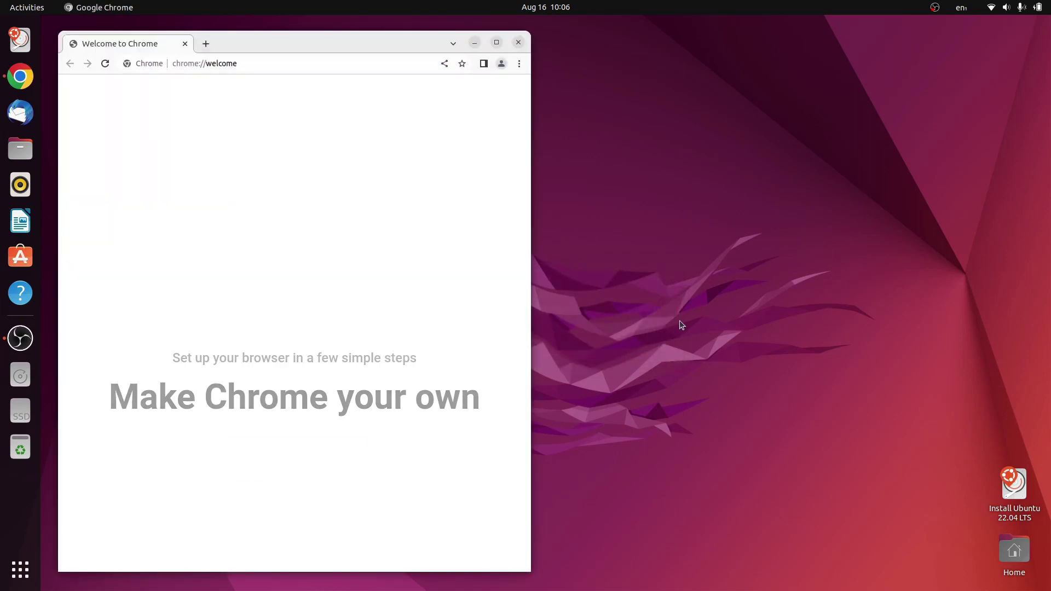
Search 'sirius conky', open the Sirius Conky page on pling.com and download Sirius.zip.
{"action": "left_click", "coordinate": [338, 44]}
{"action": "type", "text": "sirius conky"}
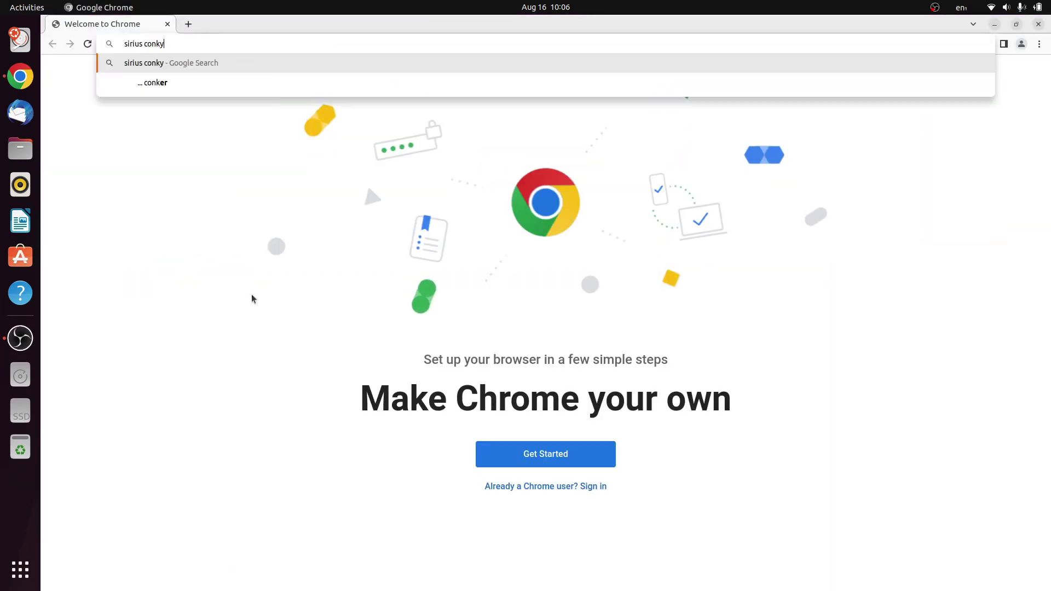
{"action": "key", "text": "Return"}
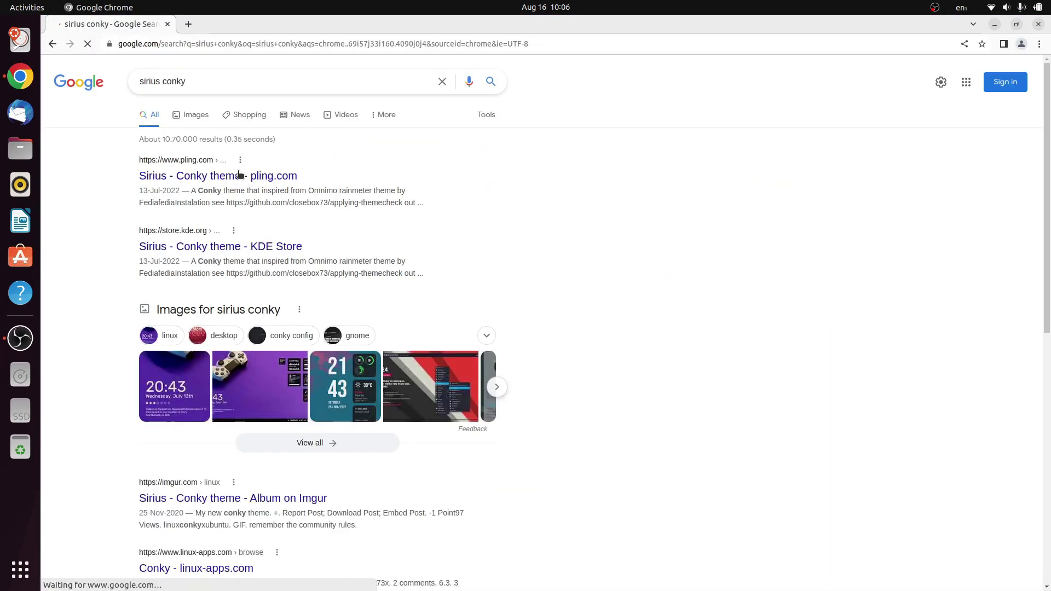
{"action": "left_click", "coordinate": [239, 175]}
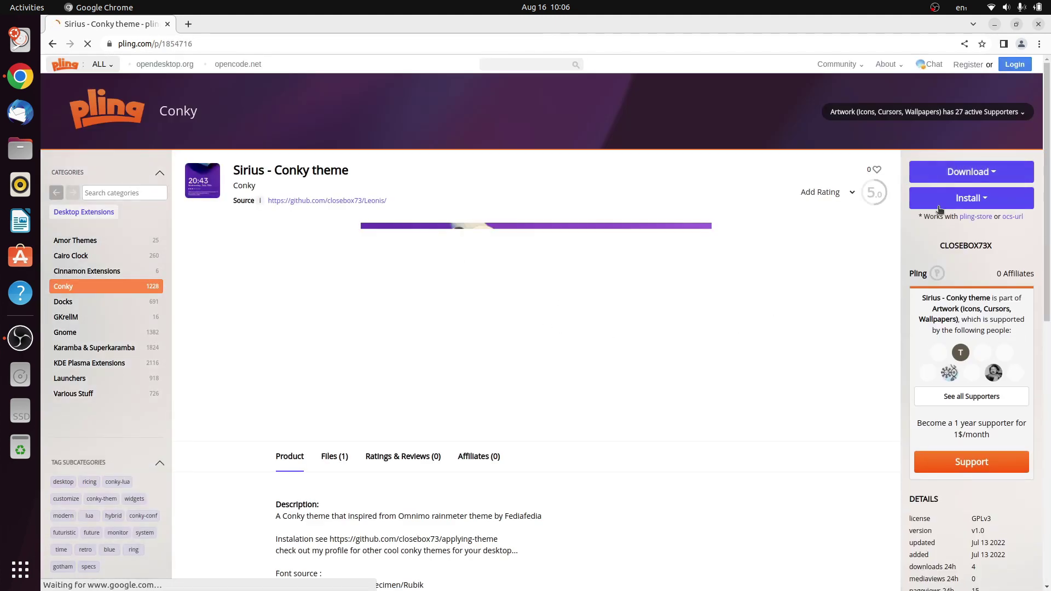
{"action": "left_click", "coordinate": [968, 171]}
{"action": "left_click", "coordinate": [931, 197]}
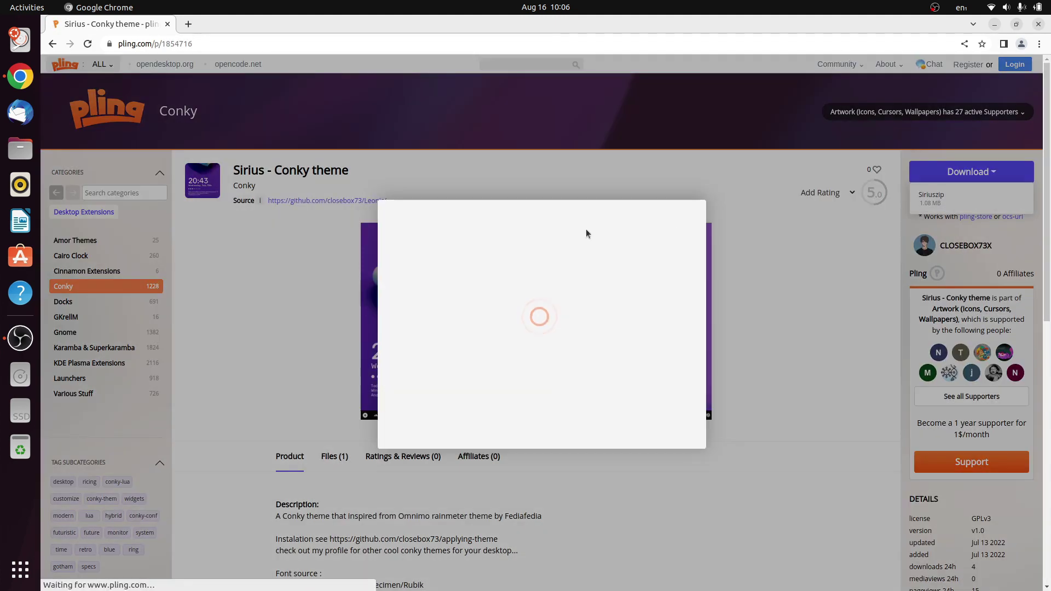
{"action": "left_click", "coordinate": [803, 319]}
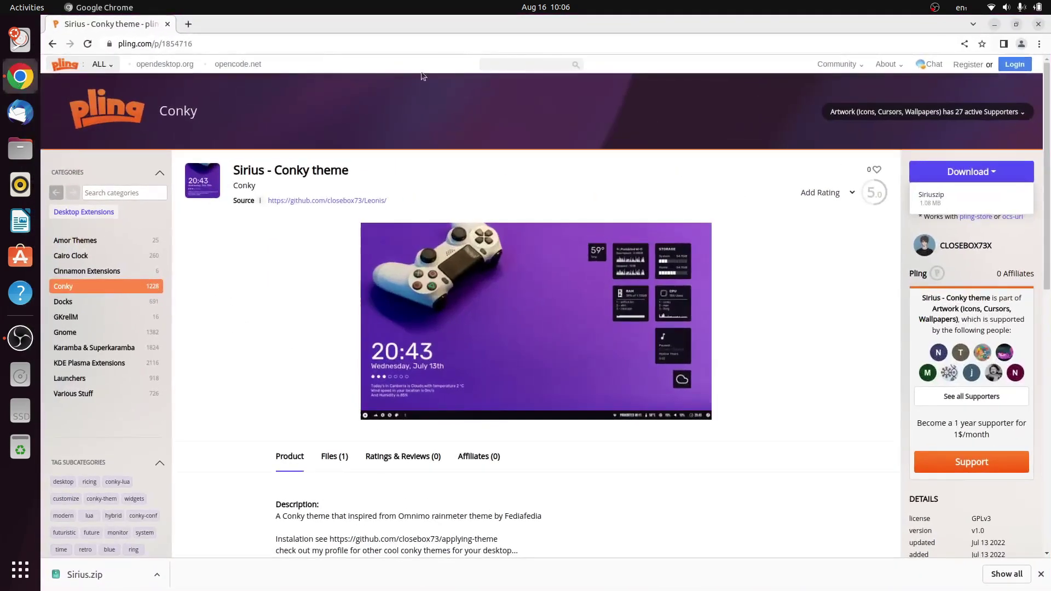
Search pling.com for 'terraform' and open the Terraform GTK theme page.
{"action": "left_click", "coordinate": [511, 66]}
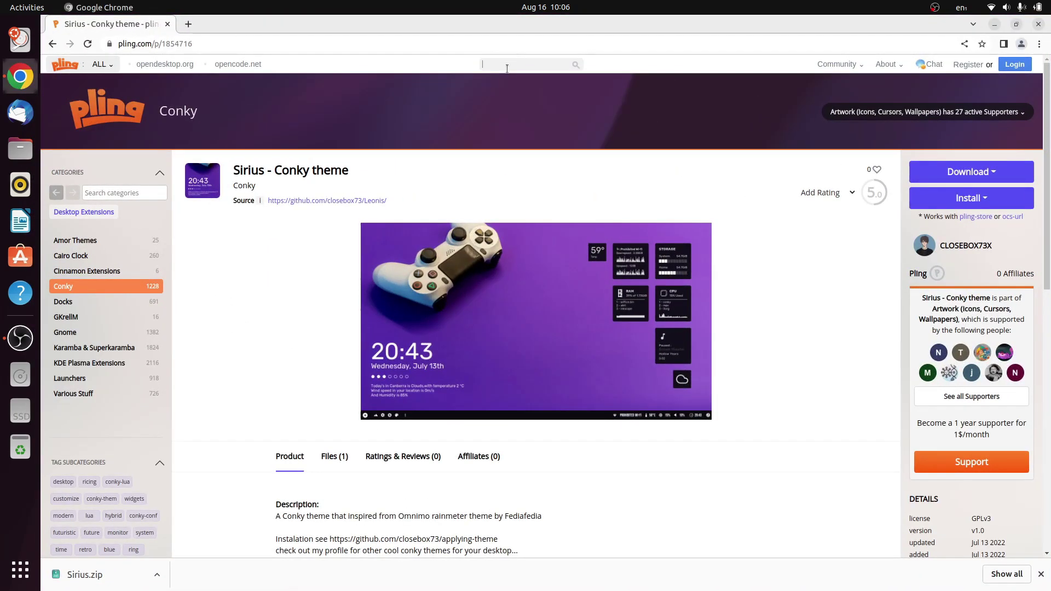
{"action": "type", "text": "green le"}
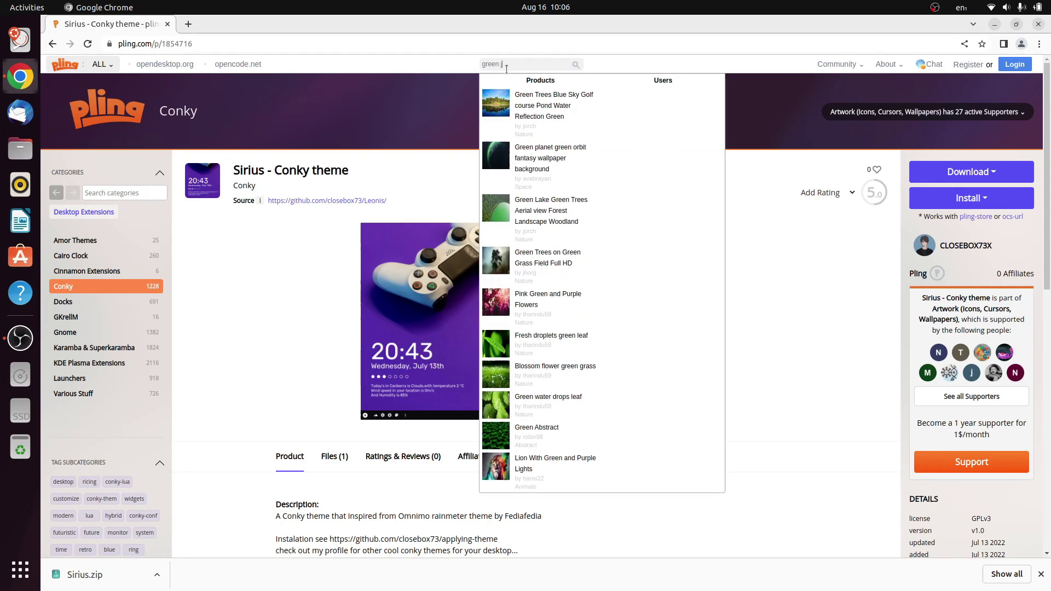
{"action": "key", "text": "alt+Left"}
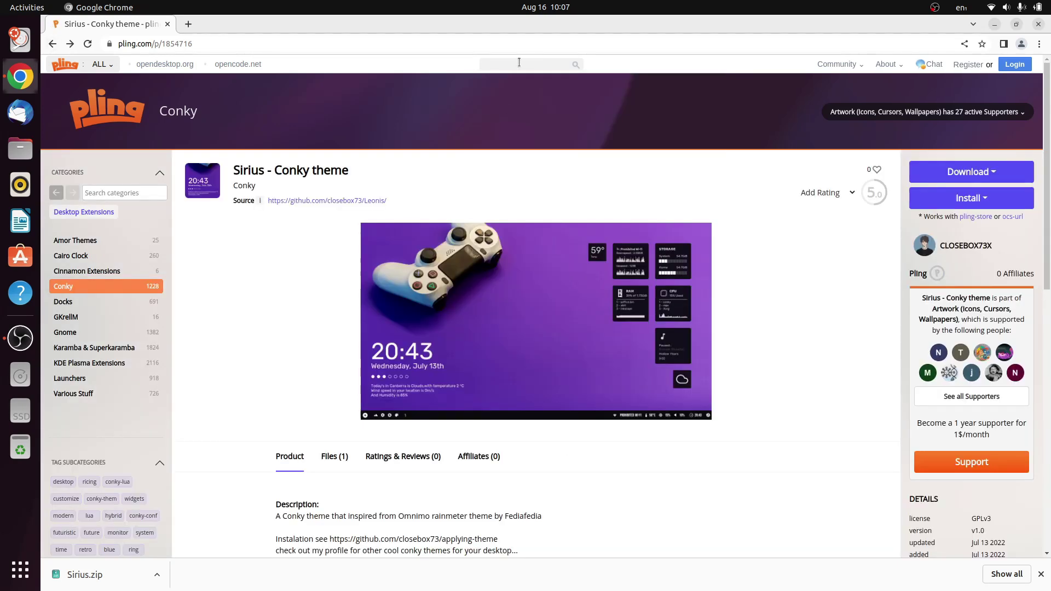
{"action": "left_click", "coordinate": [520, 62]}
{"action": "type", "text": "terraform"}
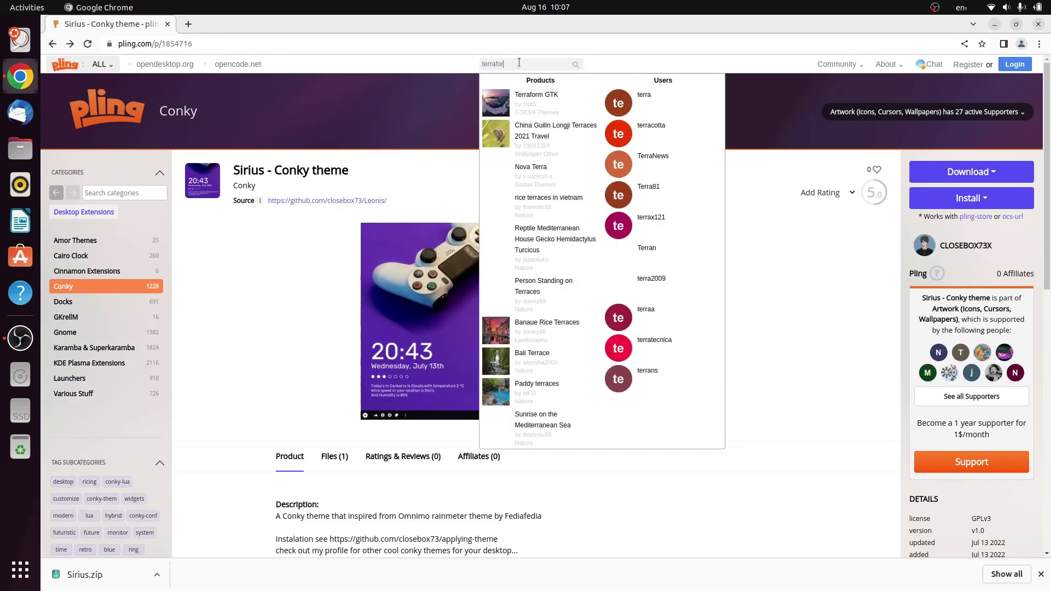
{"action": "left_click", "coordinate": [534, 94]}
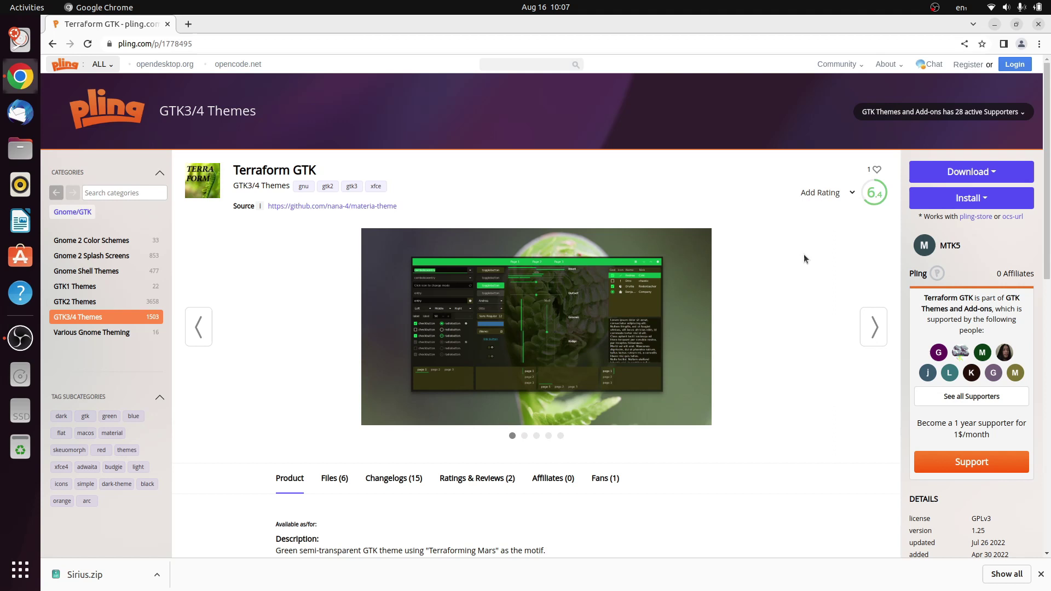
Download the Terraform-Midnight.tar.xz archive from the theme's download list.
{"action": "left_click", "coordinate": [968, 172]}
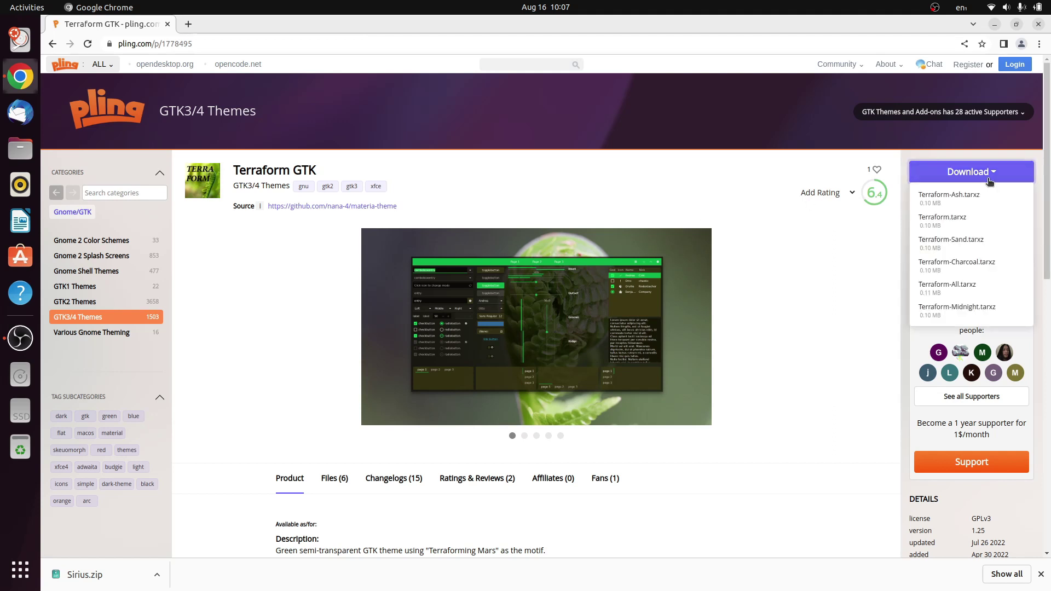
{"action": "left_click", "coordinate": [971, 312]}
{"action": "left_click", "coordinate": [506, 285]}
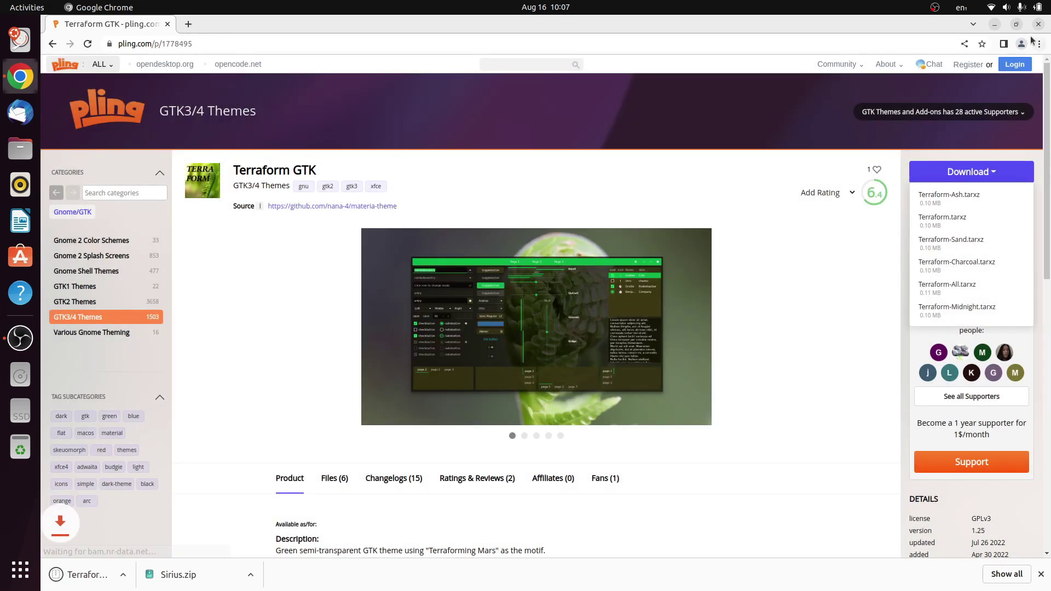
{"action": "left_click", "coordinate": [328, 45]}
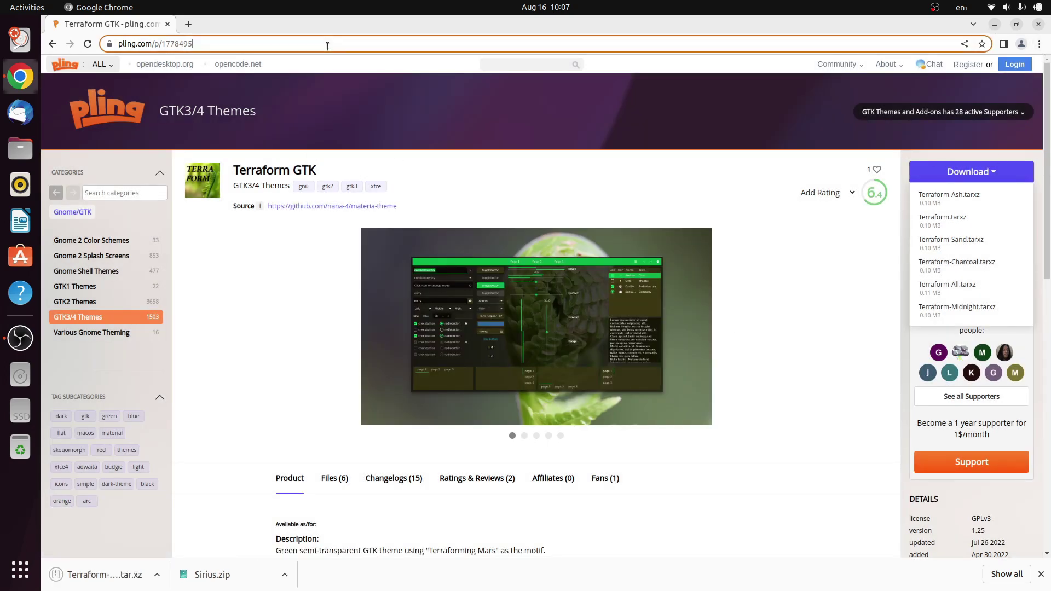
Search Google for GNOME shell extensions and open extensions.gnome.org's browser-extension link.
{"action": "type", "text": "gnome sh"}
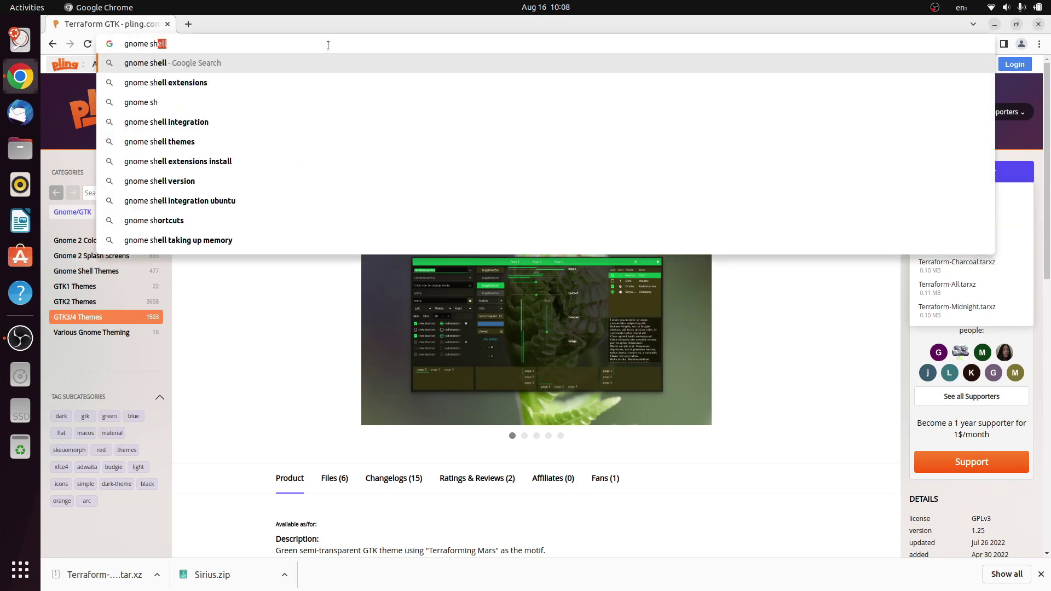
{"action": "key", "text": "Return"}
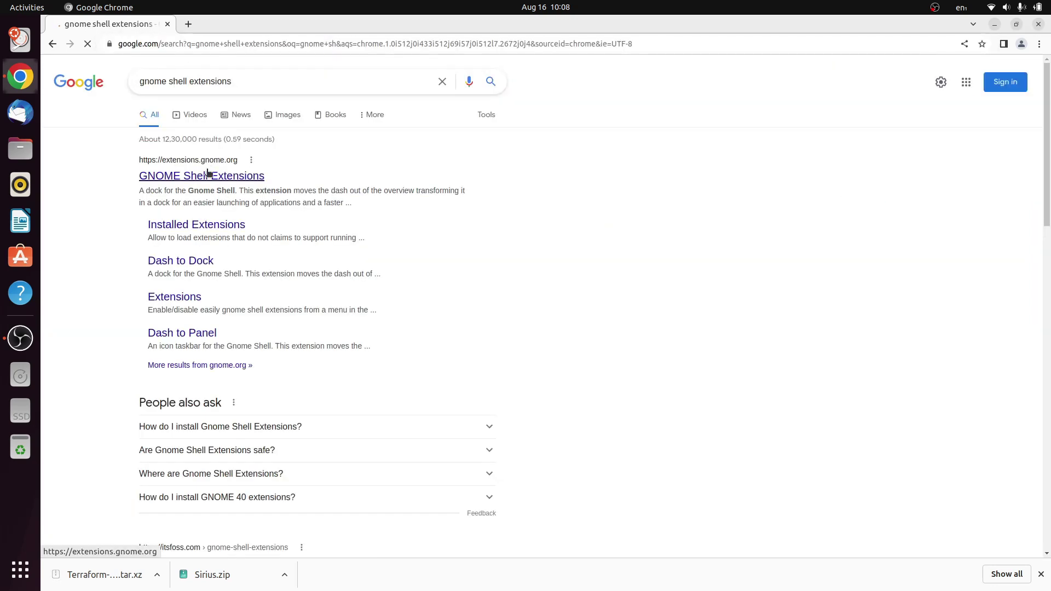
{"action": "left_click", "coordinate": [209, 174]}
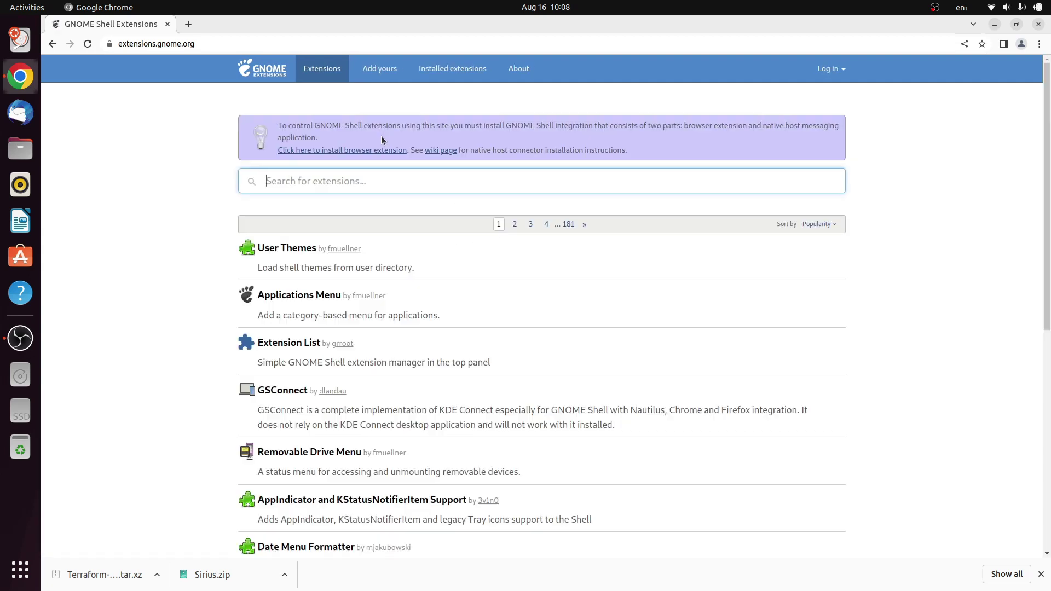
{"action": "left_click", "coordinate": [315, 151]}
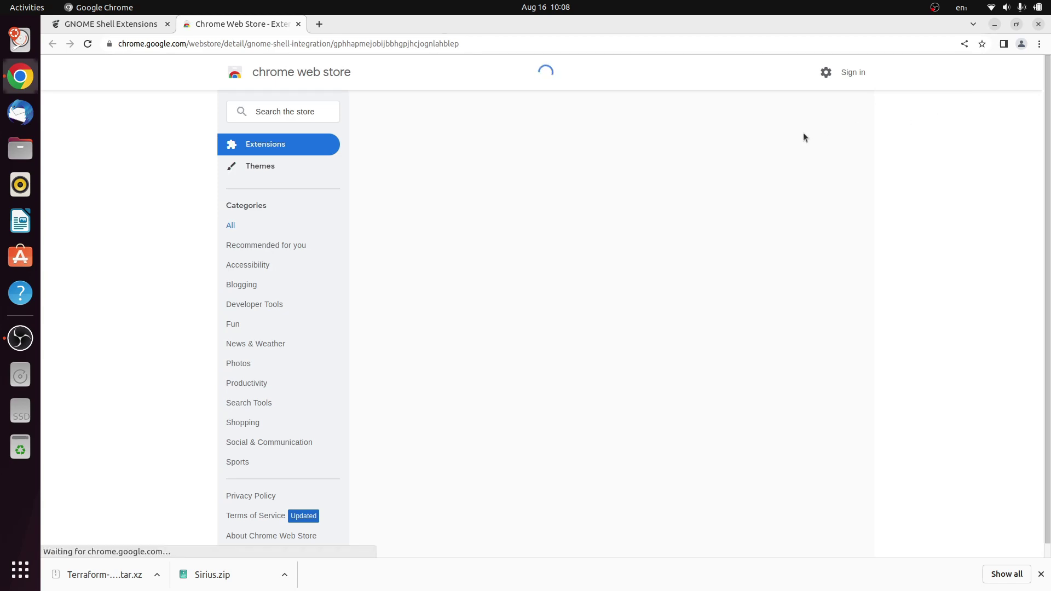
Add the GNOME Shell integration extension to Chrome and return to extensions.gnome.org.
{"action": "left_click", "coordinate": [791, 153]}
{"action": "left_click", "coordinate": [604, 173]}
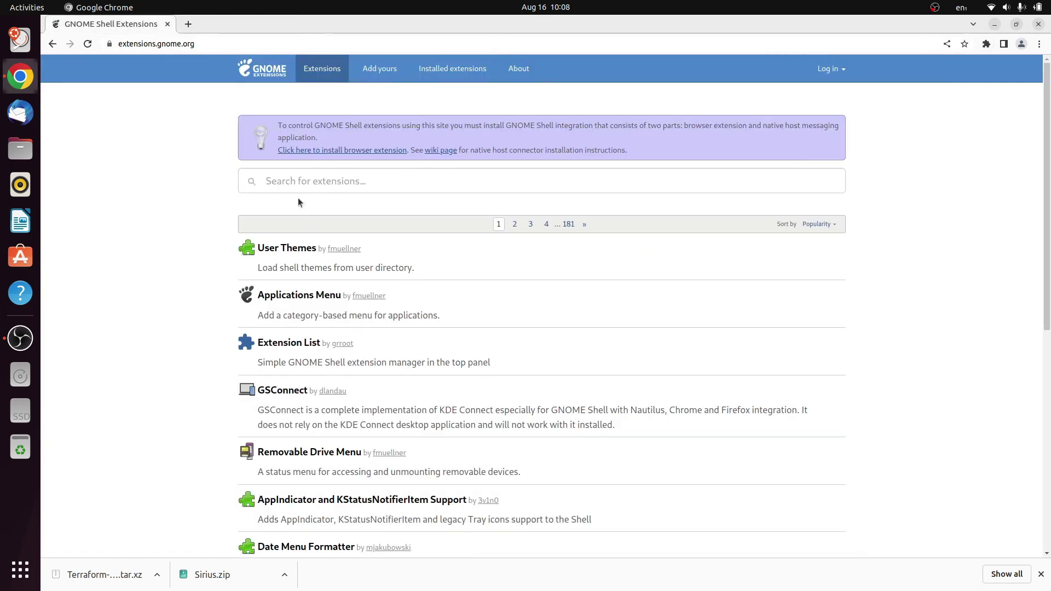
{"action": "left_click", "coordinate": [88, 44]}
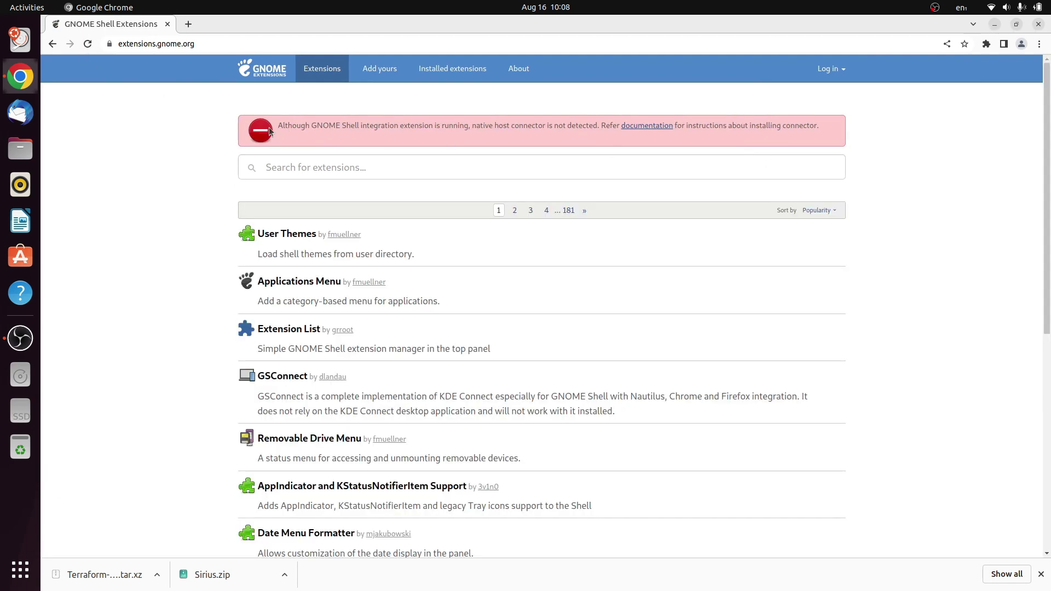
{"action": "left_click_drag", "start_coordinate": [269, 131], "coordinate": [903, 143]}
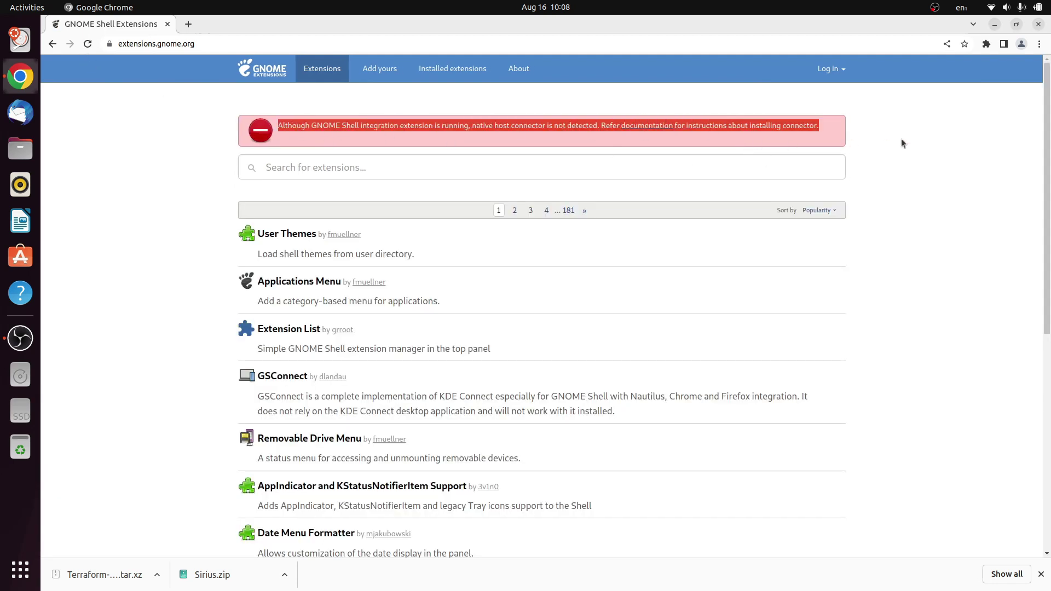
{"action": "left_click", "coordinate": [149, 178]}
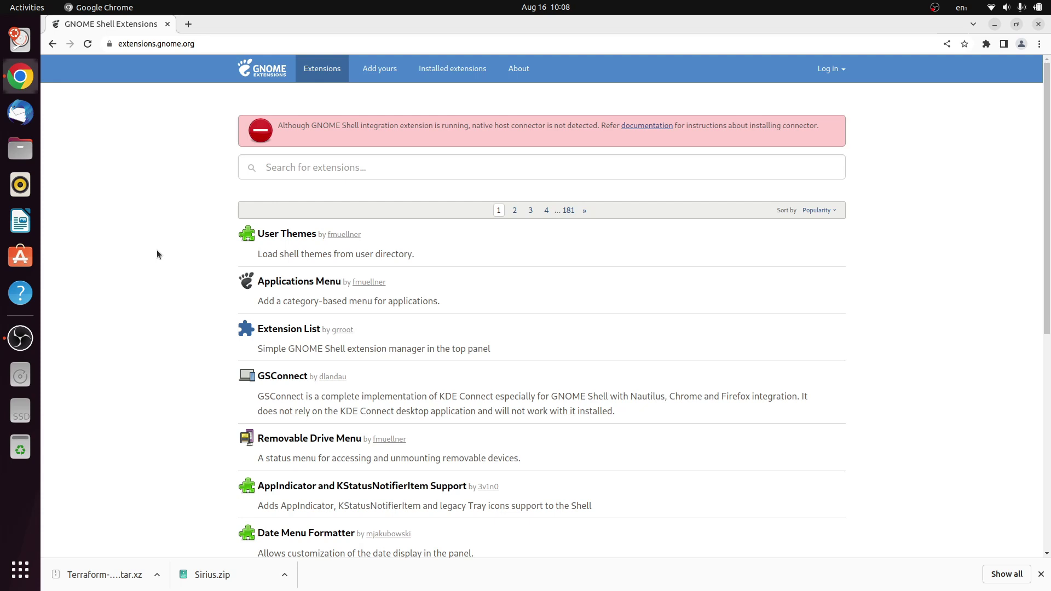
Install chrome-gnome-shell from a new terminal with sudo apt install, then close the terminal.
{"action": "key", "text": "ctrl+alt+t"}
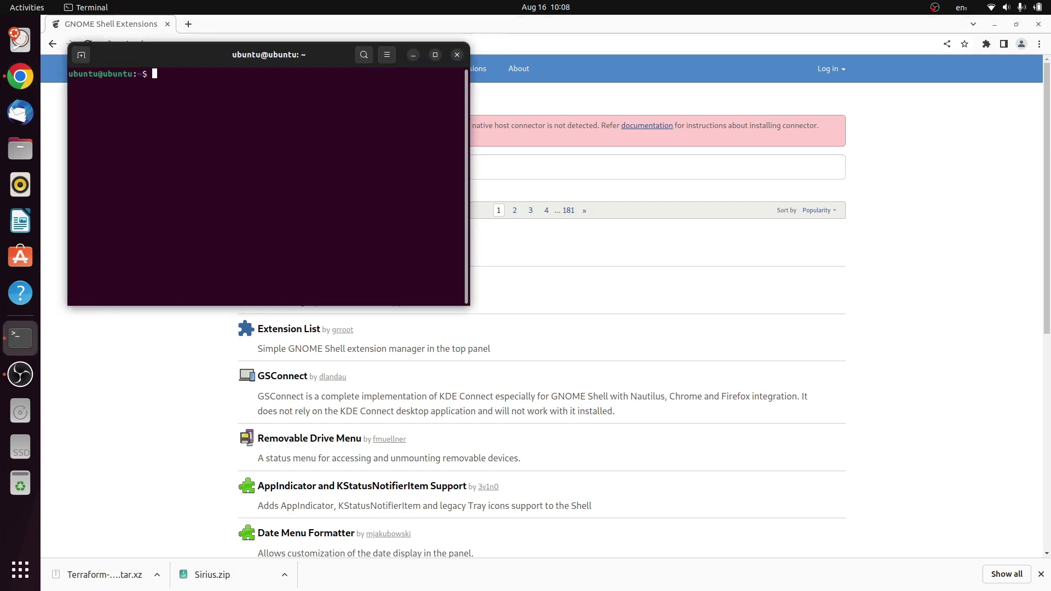
{"action": "type", "text": "sudo apt install gnome"}
{"action": "key", "text": "BackSpace"}
{"action": "key", "text": "BackSpace"}
{"action": "key", "text": "BackSpace"}
{"action": "type", "text": "cr"}
{"action": "key", "text": "BackSpace"}
{"action": "type", "text": "hrome-gnome-sh"}
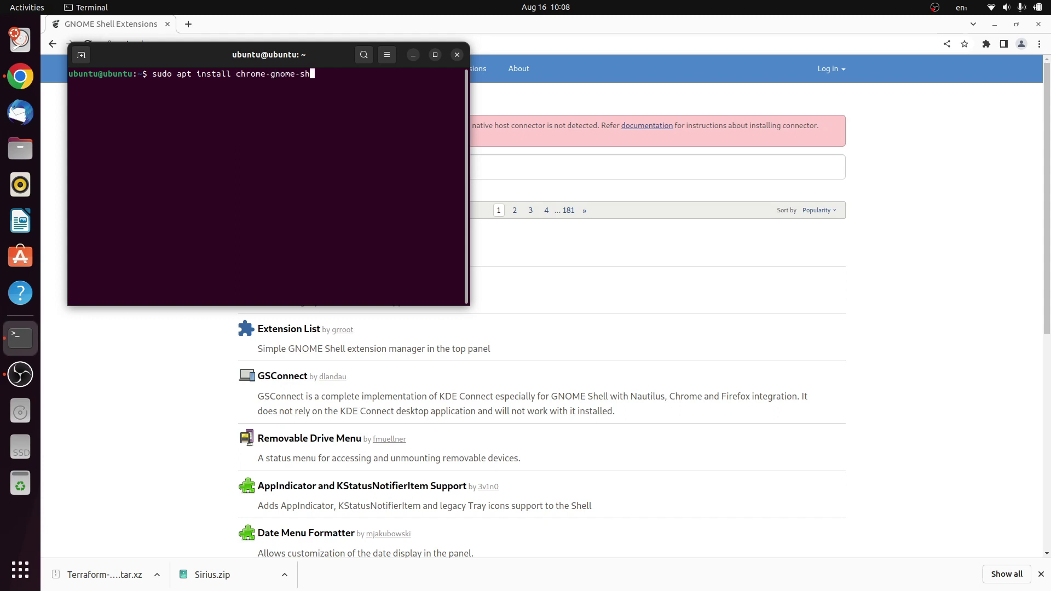
{"action": "type", "text": "ell"}
{"action": "key", "text": "Return"}
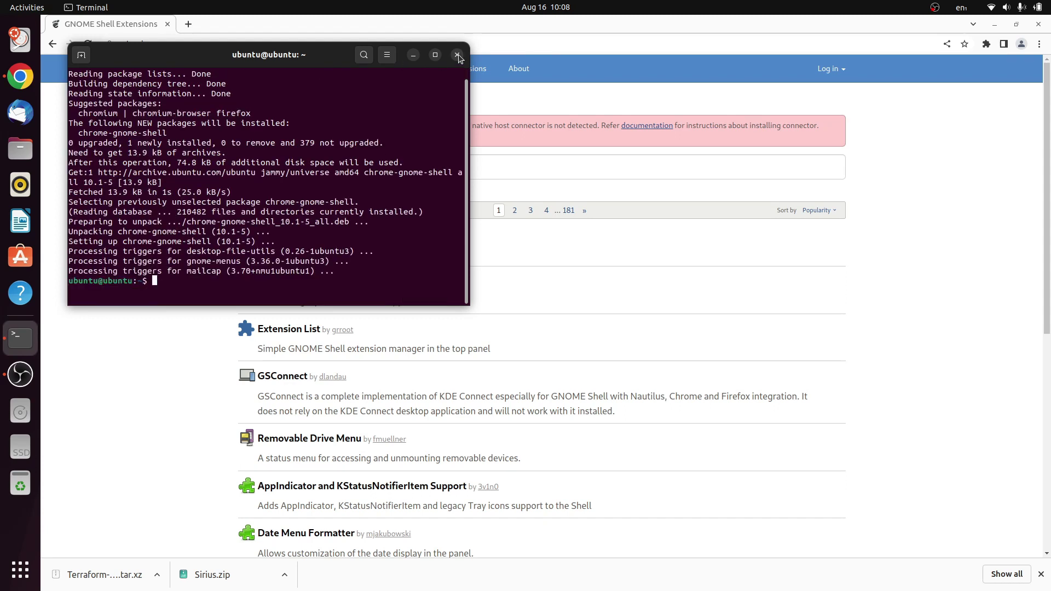
{"action": "left_click", "coordinate": [458, 54]}
Reload extensions.gnome.org and switch on the User Themes extension.
{"action": "left_click", "coordinate": [88, 44]}
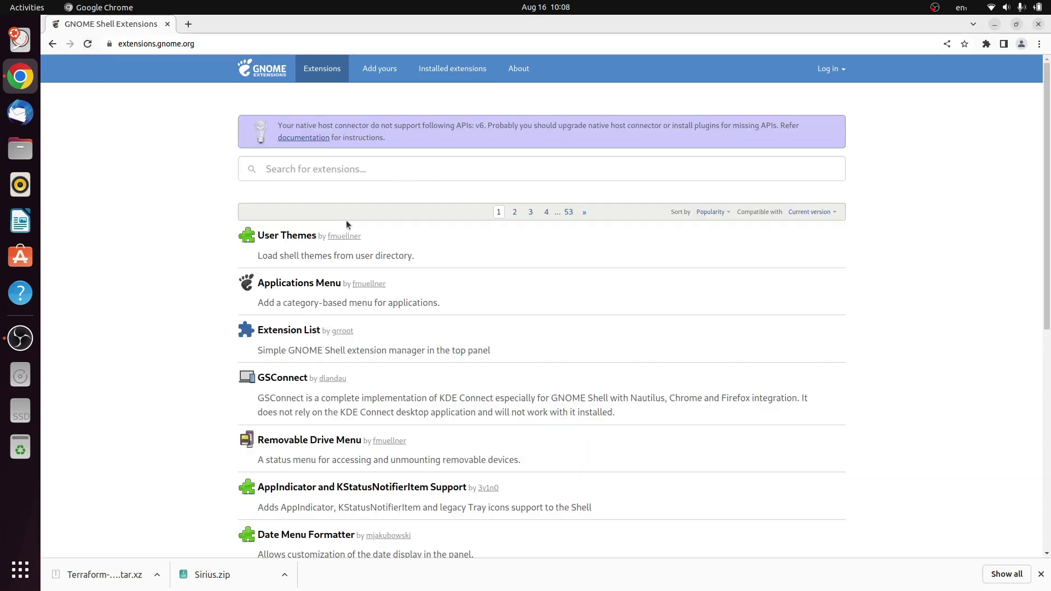
{"action": "left_click", "coordinate": [286, 235]}
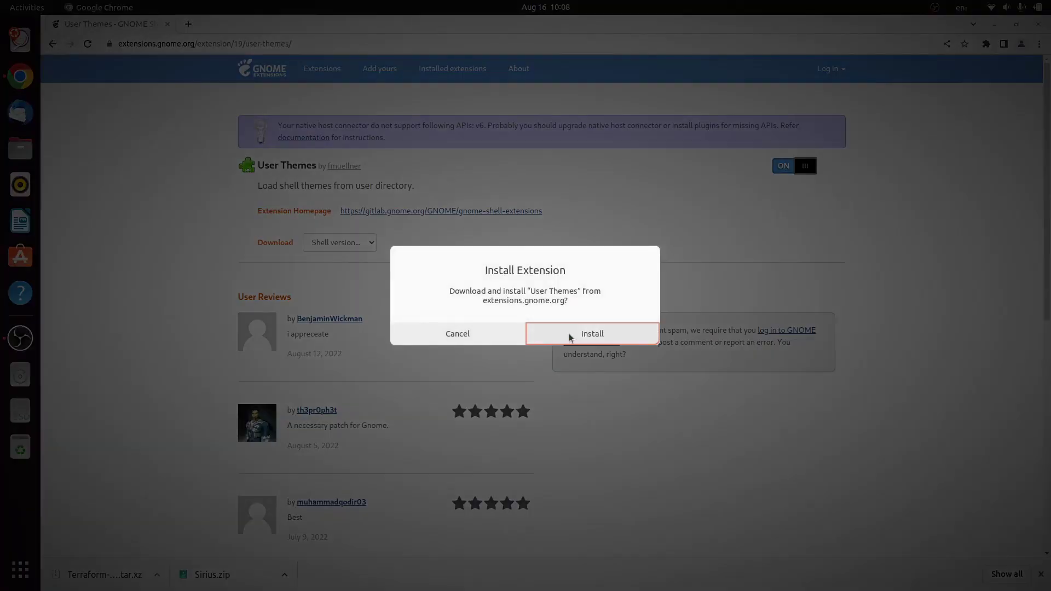
{"action": "left_click", "coordinate": [569, 333]}
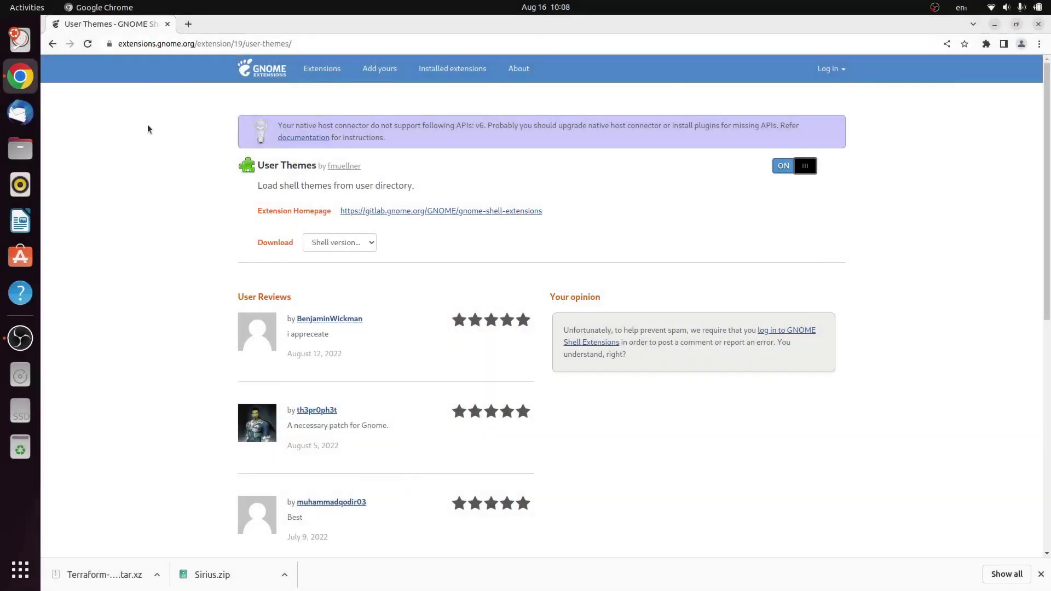
{"action": "double_click", "coordinate": [274, 27]}
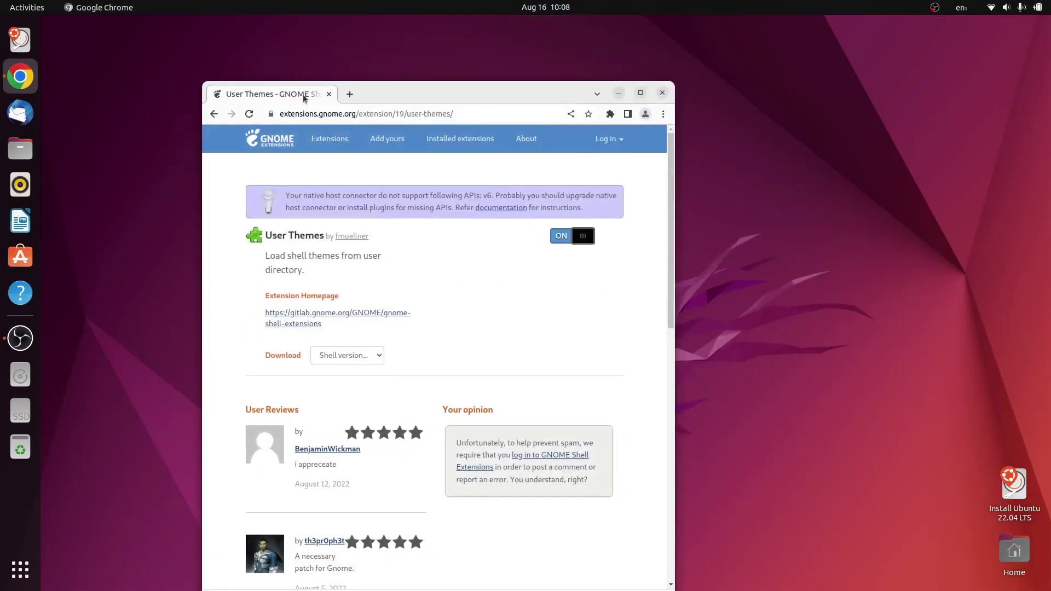
Close Chrome, open Files to Downloads and open Terraform-Midnight.tar.xz in Archive Manager.
{"action": "left_click", "coordinate": [667, 93]}
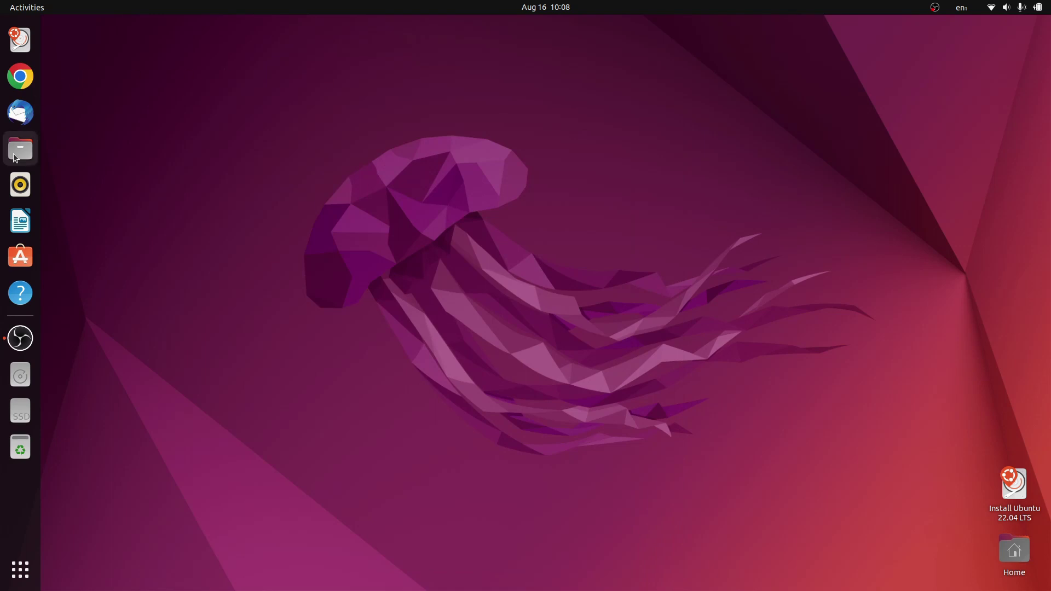
{"action": "left_click", "coordinate": [20, 147]}
{"action": "left_click_drag", "start_coordinate": [377, 113], "coordinate": [664, 179]}
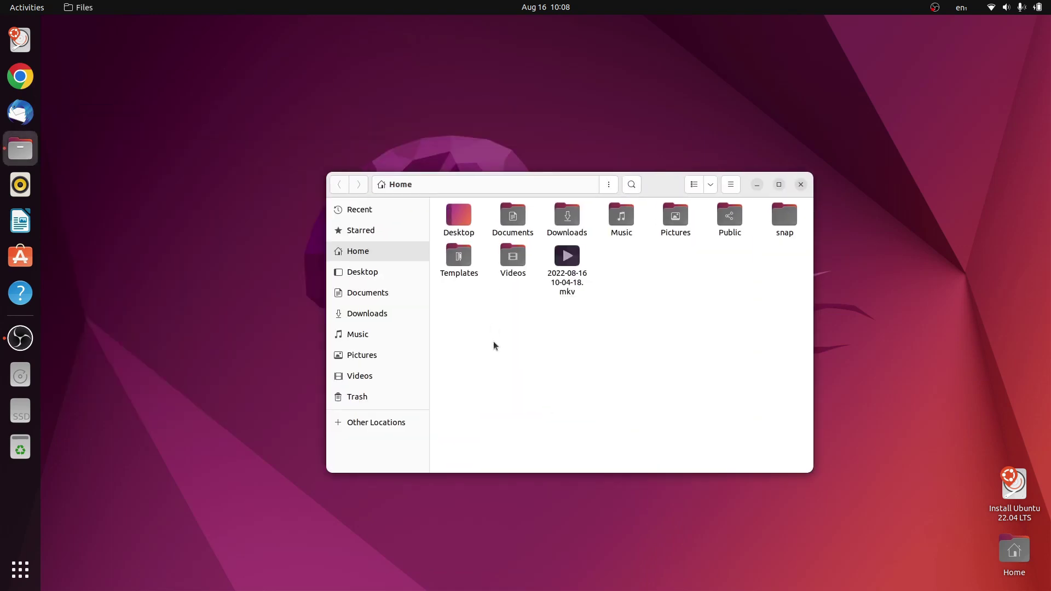
{"action": "left_click", "coordinate": [363, 313]}
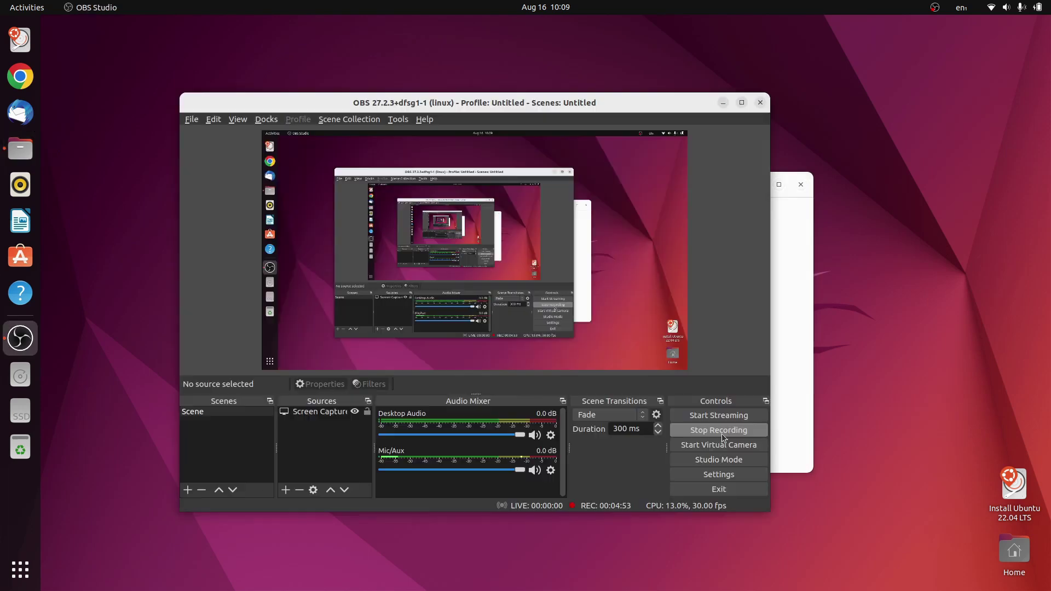
{"action": "left_click", "coordinate": [803, 338]}
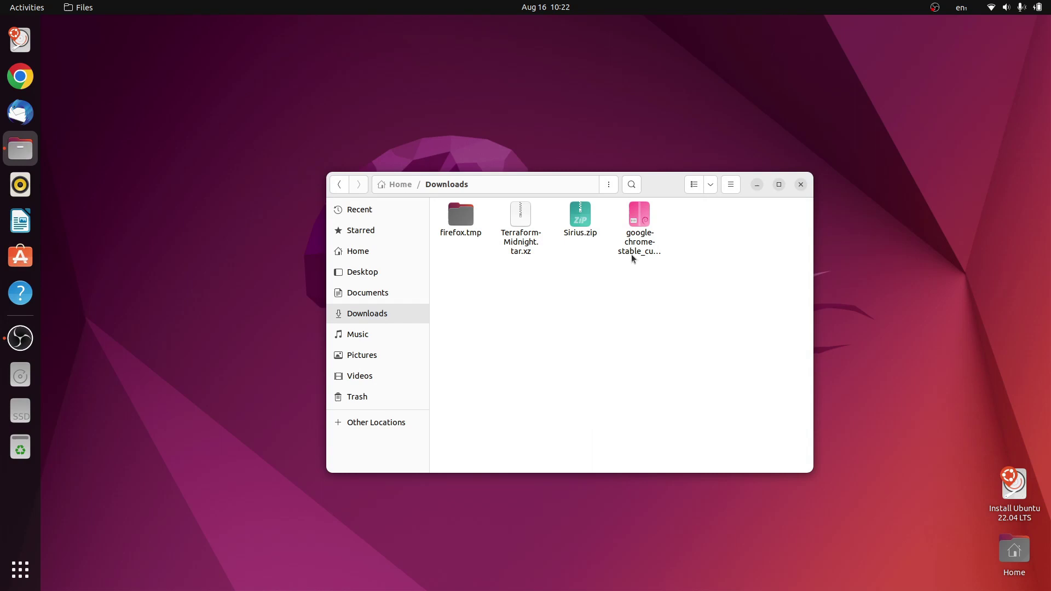
{"action": "double_click", "coordinate": [521, 214]}
Open a second Files window on the Home folder with hidden items visible.
{"action": "left_click", "coordinate": [471, 248]}
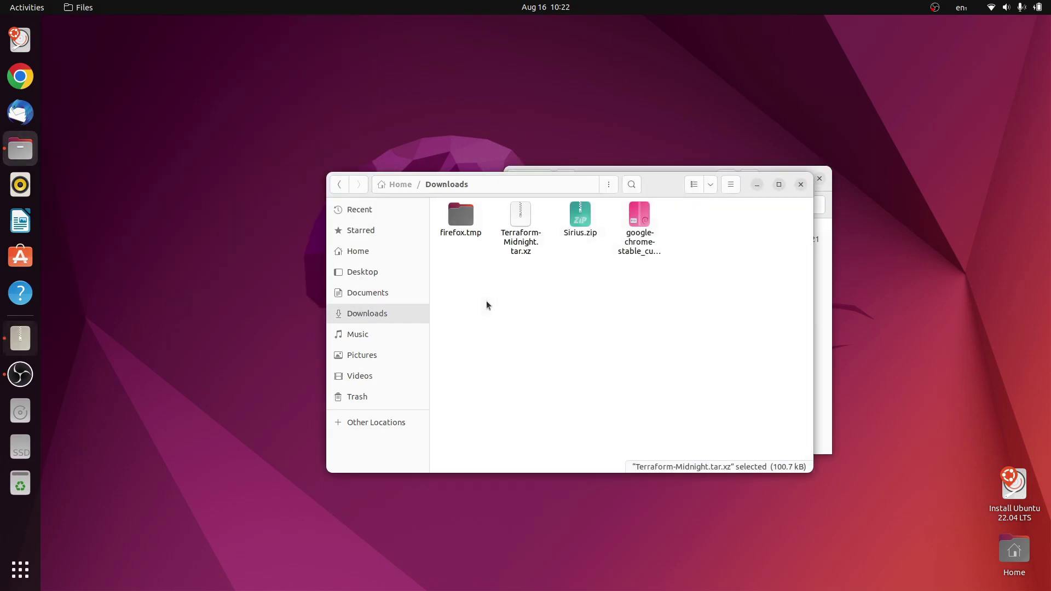
{"action": "key", "text": "ctrl+n"}
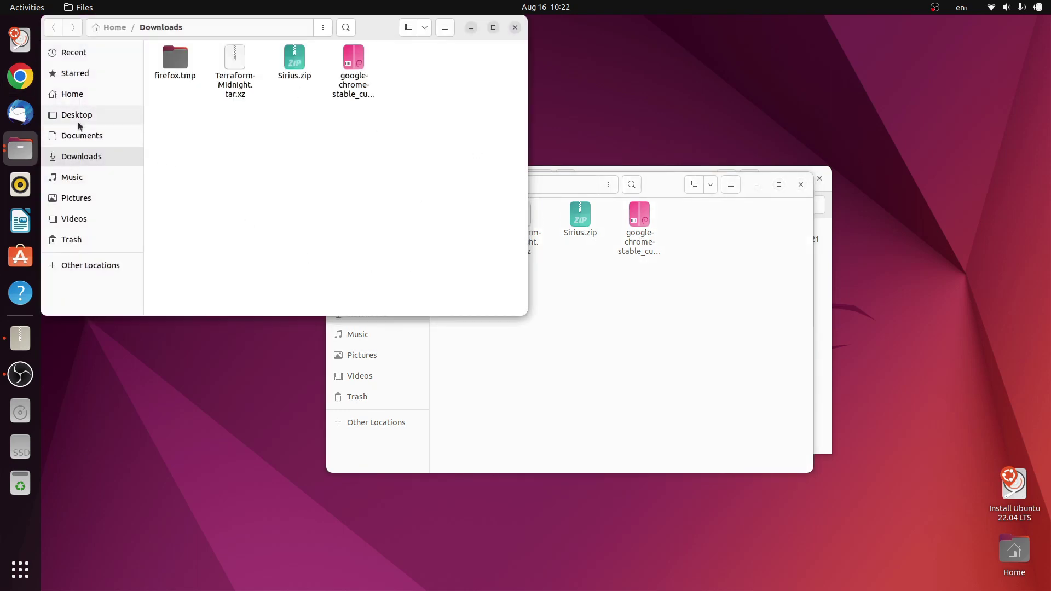
{"action": "left_click", "coordinate": [65, 93]}
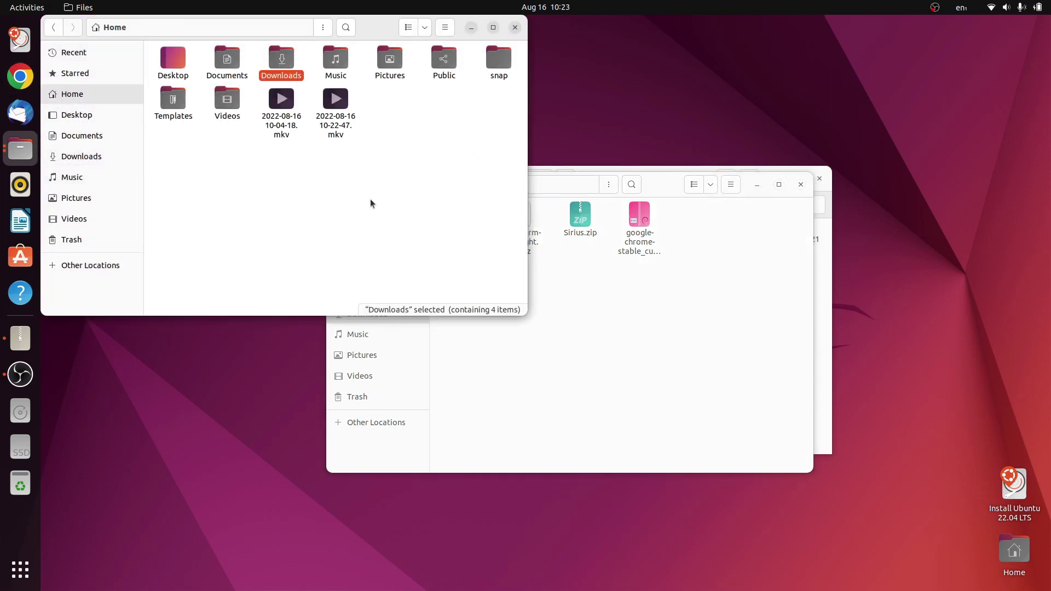
{"action": "left_click", "coordinate": [371, 198]}
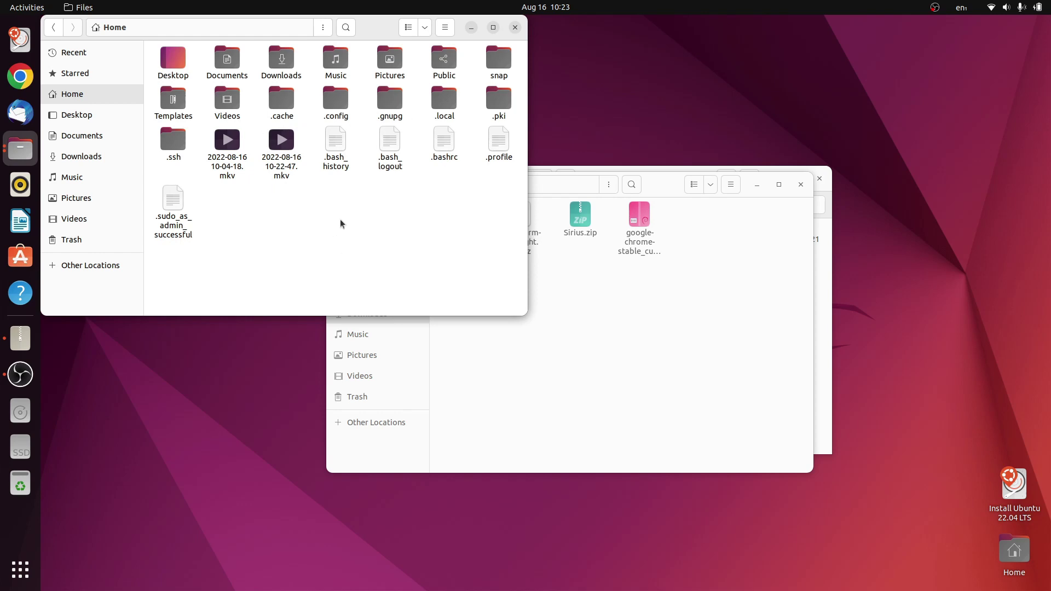
Create hidden .themes and .icons folders in the Home directory.
{"action": "key", "text": "ctrl+shift+n"}
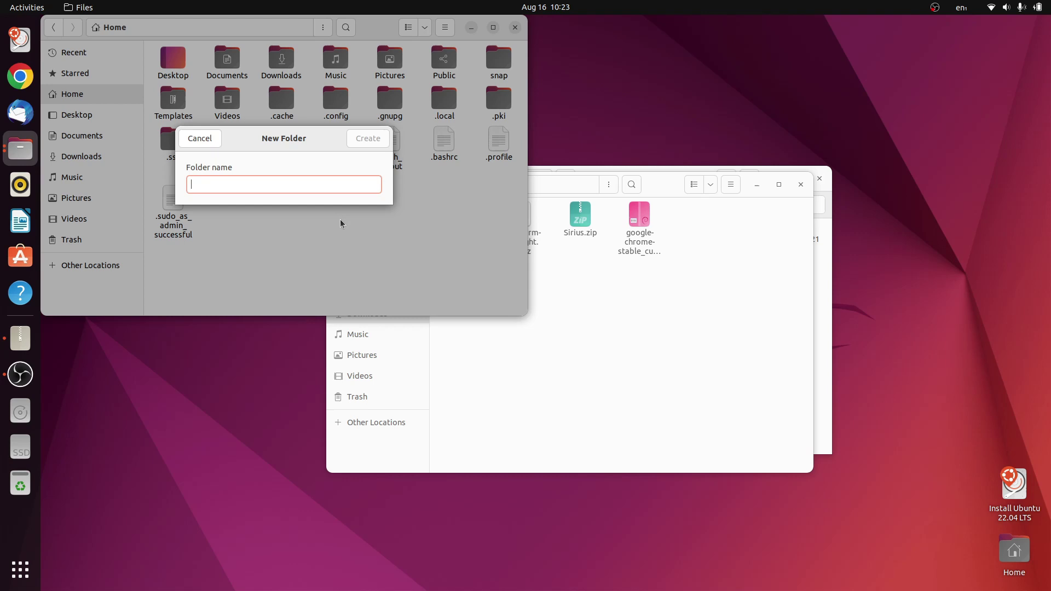
{"action": "type", "text": ".them"}
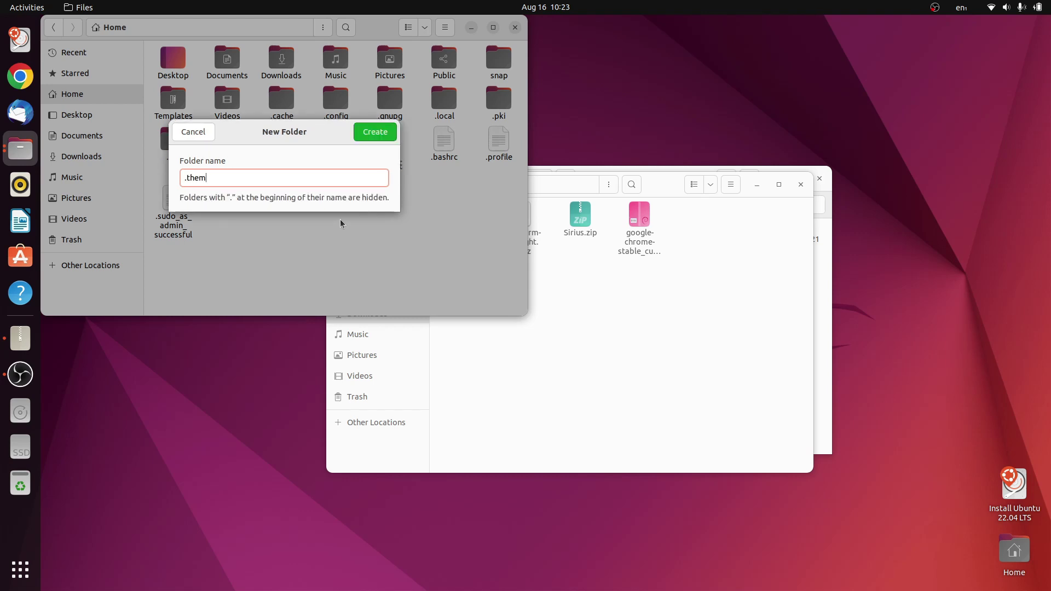
{"action": "type", "text": "es"}
{"action": "left_click", "coordinate": [375, 132]}
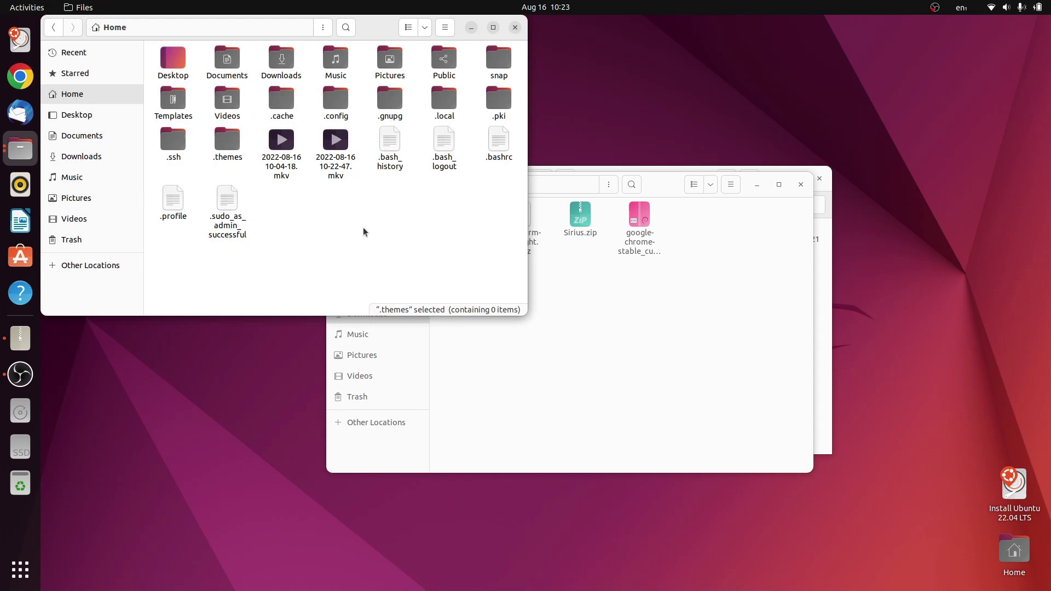
{"action": "left_click", "coordinate": [363, 227]}
{"action": "key", "text": "ctrl+shift+n"}
{"action": "type", "text": ".icons"}
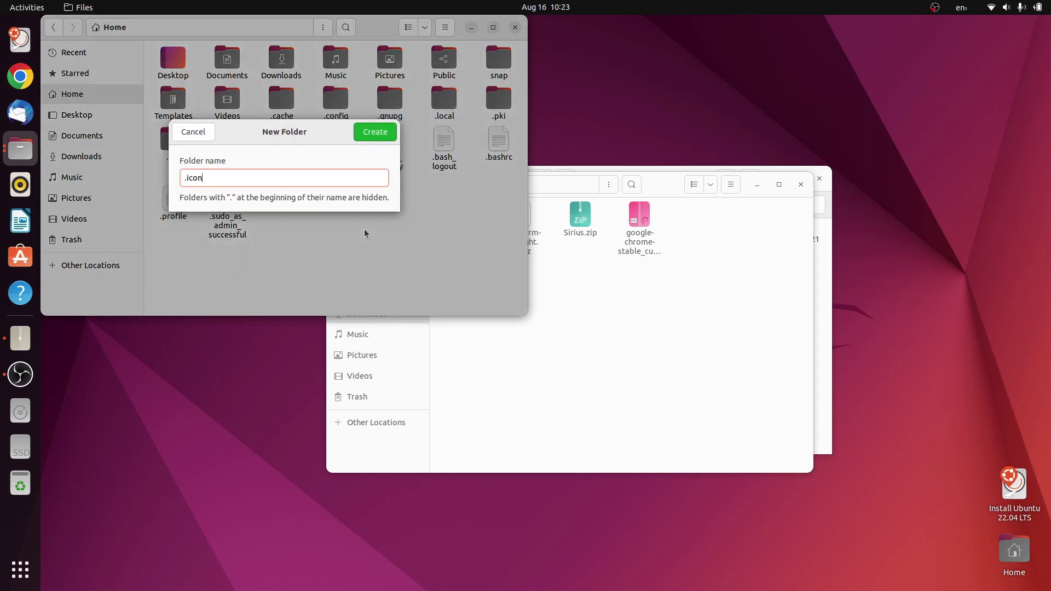
{"action": "key", "text": "Return"}
{"action": "left_click", "coordinate": [387, 192]}
Drag the Terraform-Midnight folder from the archive into the open .themes folder.
{"action": "double_click", "coordinate": [283, 154]}
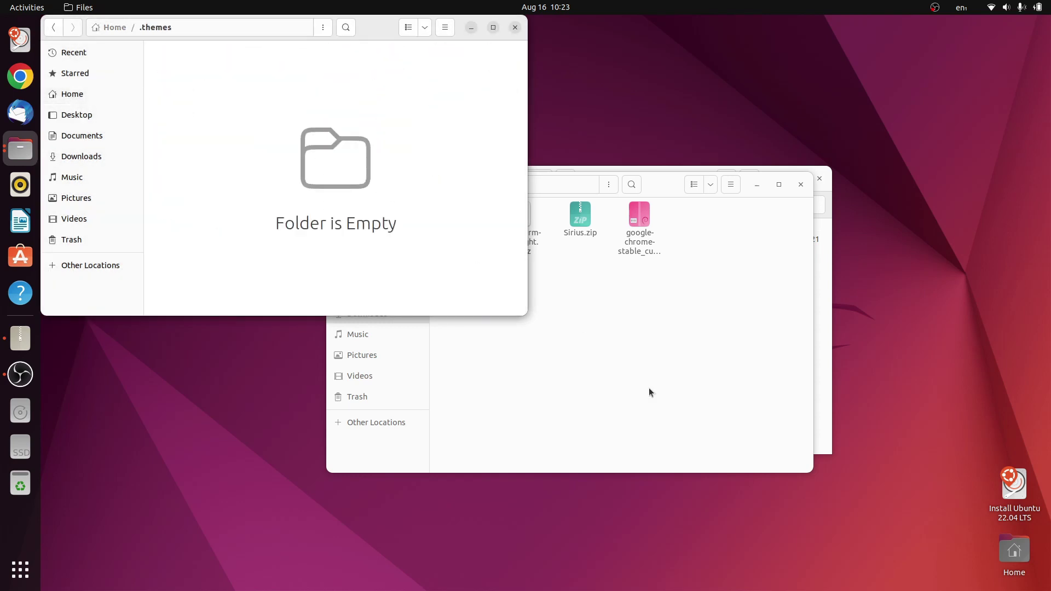
{"action": "left_click_drag", "start_coordinate": [668, 189], "coordinate": [750, 293]}
{"action": "left_click", "coordinate": [558, 240]}
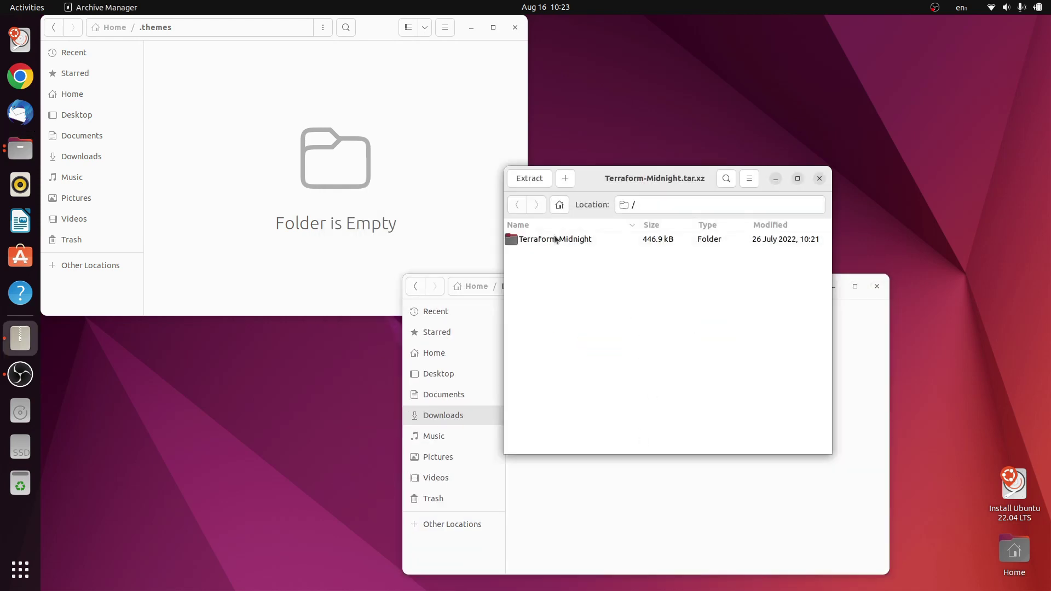
{"action": "left_click_drag", "start_coordinate": [557, 239], "coordinate": [296, 160]}
{"action": "left_click", "coordinate": [464, 189]}
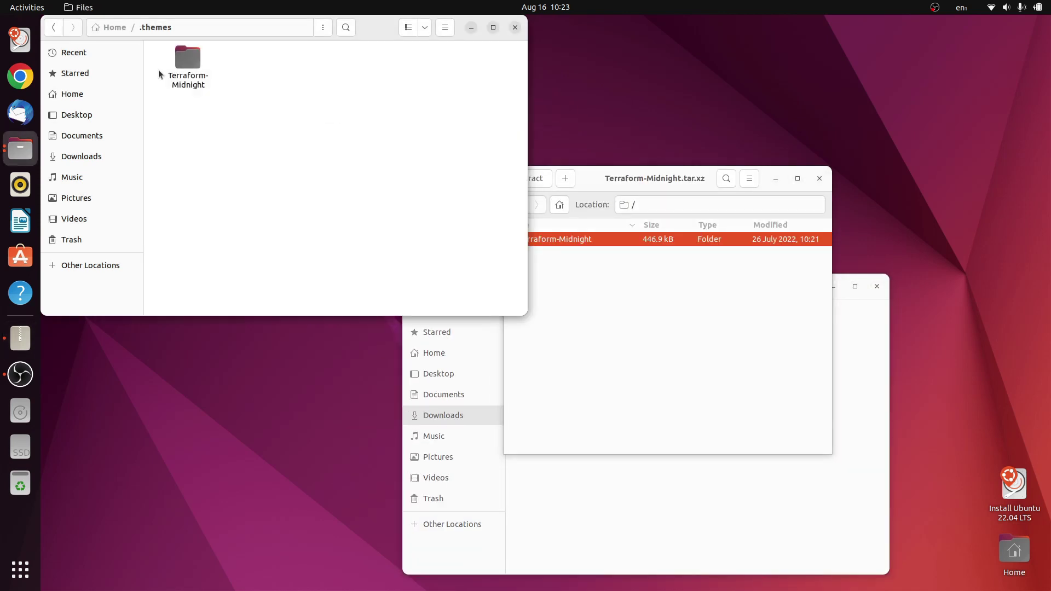
Open Terraform-Midnight/gtk-3.0/gtk.css from .themes in Text Editor.
{"action": "double_click", "coordinate": [200, 67]}
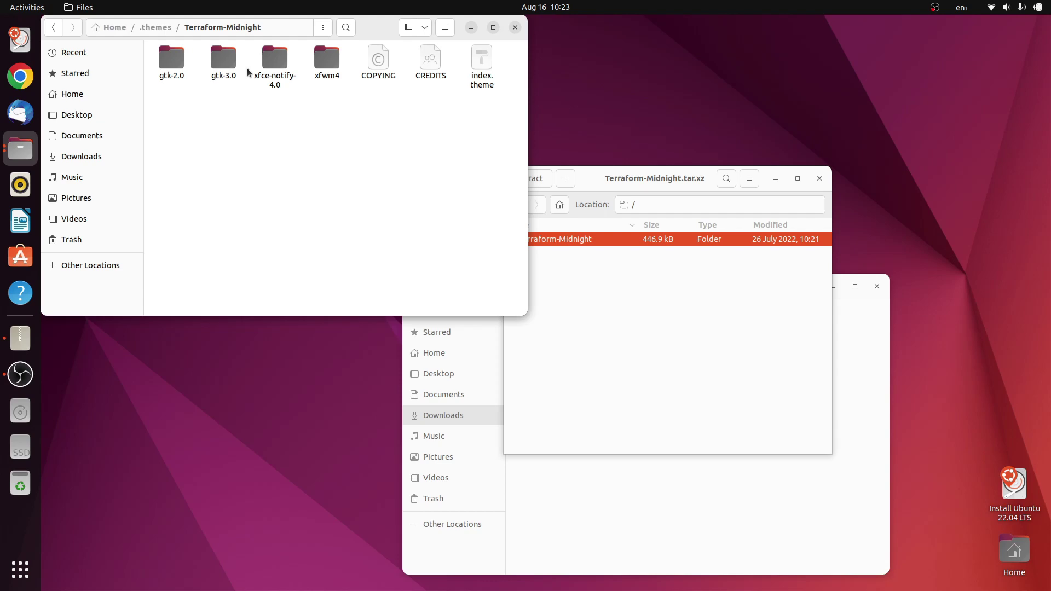
{"action": "double_click", "coordinate": [223, 61]}
{"action": "double_click", "coordinate": [252, 60]}
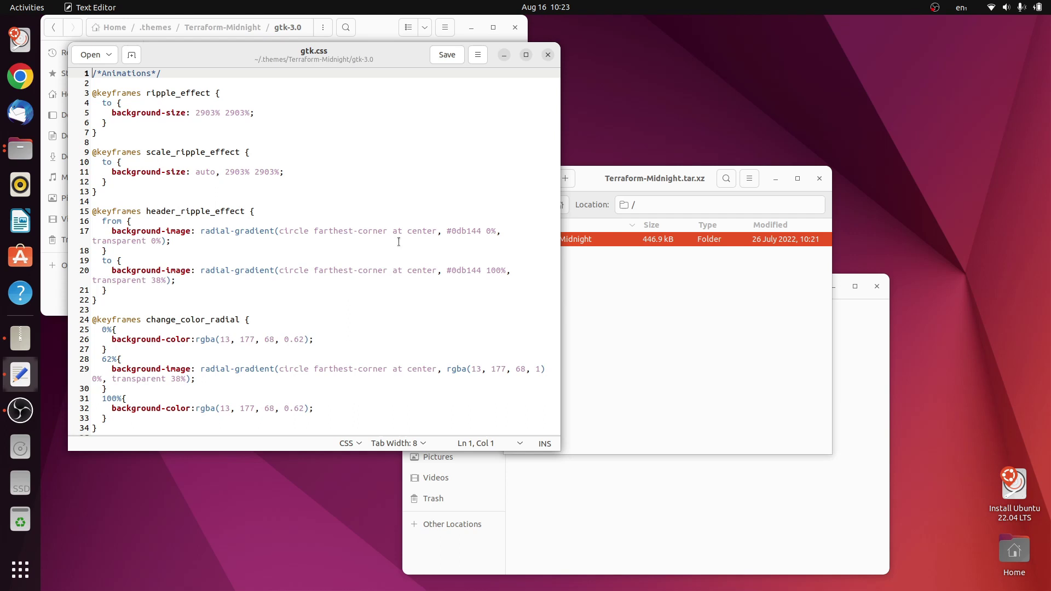
Search gtk.css for 'header bars' to jump to the header bar rules.
{"action": "key", "text": "ctrl+f"}
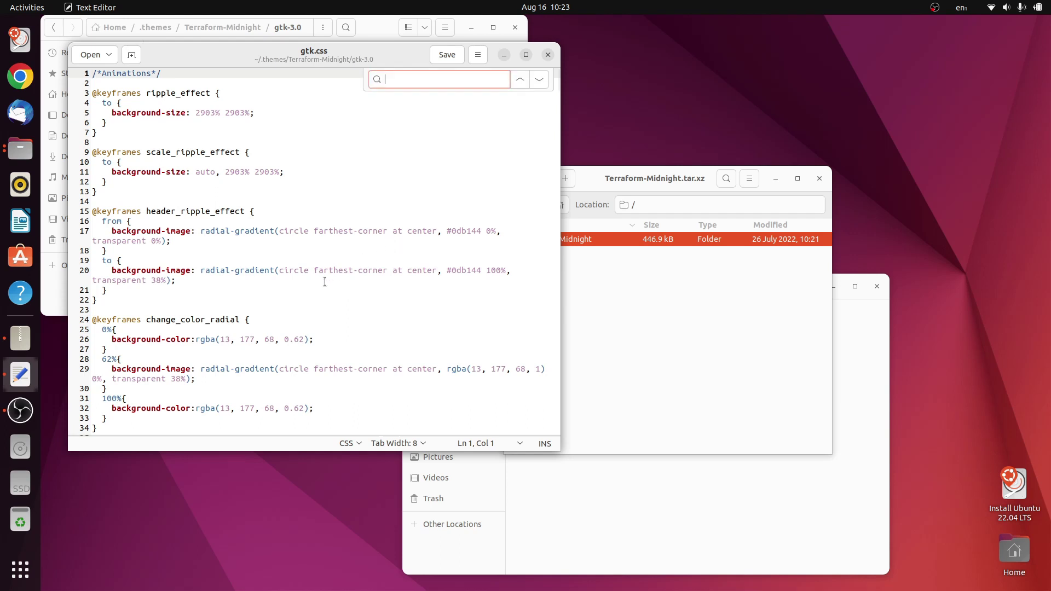
{"action": "type", "text": "header bars"}
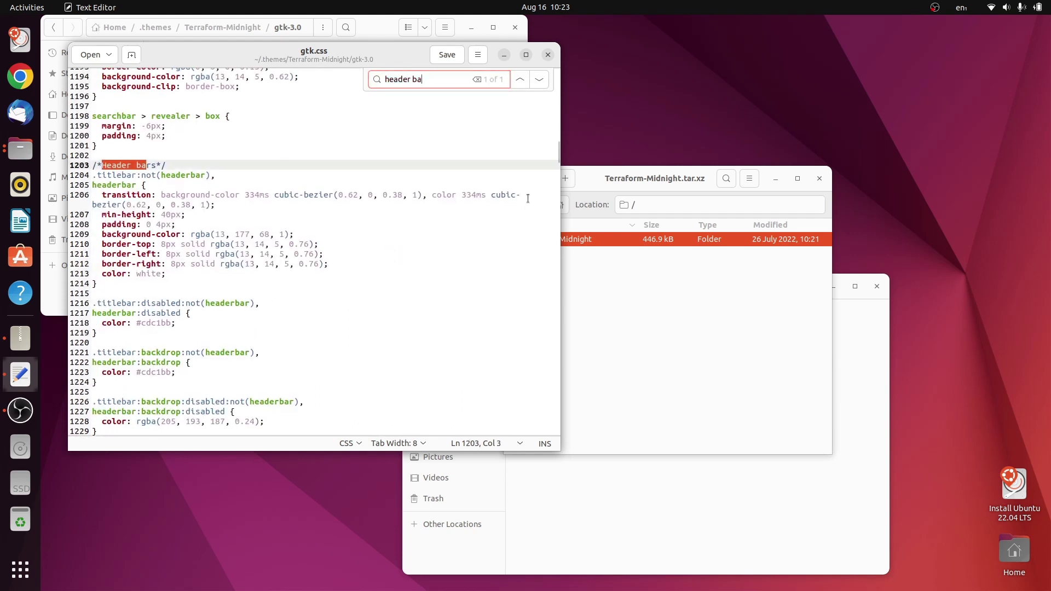
{"action": "left_click", "coordinate": [168, 188]}
{"action": "left_click", "coordinate": [250, 261]}
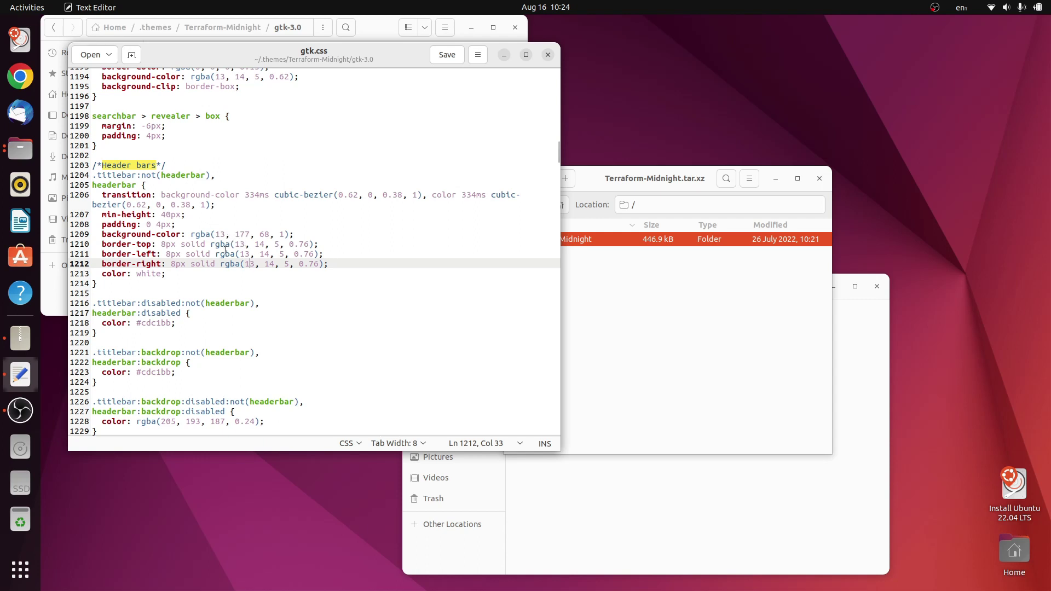
Change line 1209's header bar background-color to rgba(8, 140, 124, 1).
{"action": "left_click", "coordinate": [217, 234]}
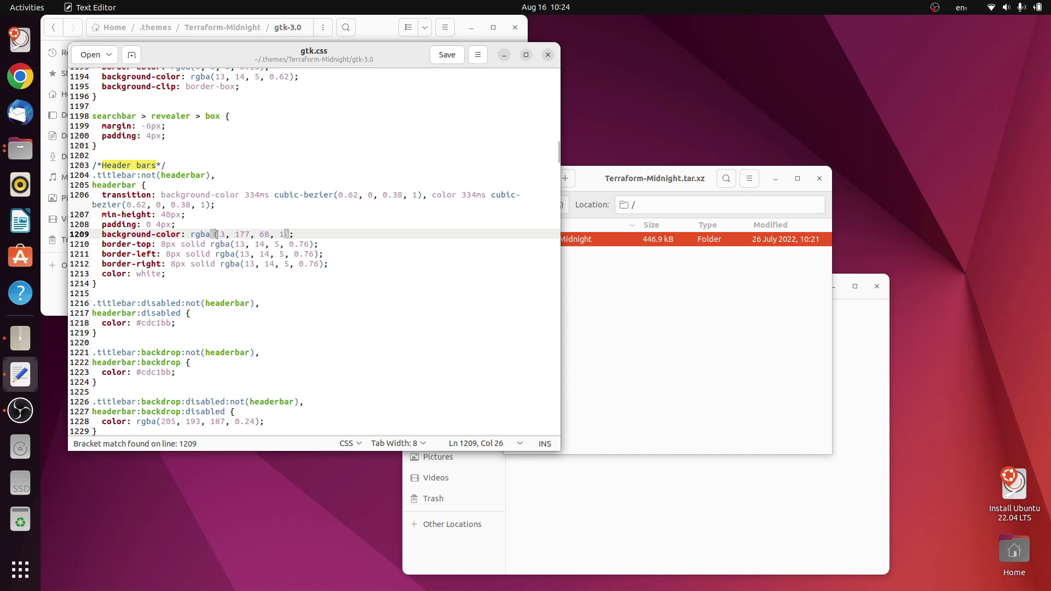
{"action": "key", "text": "Delete"}
{"action": "key", "text": "Delete"}
{"action": "type", "text": "8"}
{"action": "key", "text": "Right"}
{"action": "key", "text": "Right"}
{"action": "key", "text": "Right"}
{"action": "key", "text": "Delete"}
{"action": "key", "text": "Delete"}
{"action": "type", "text": "40"}
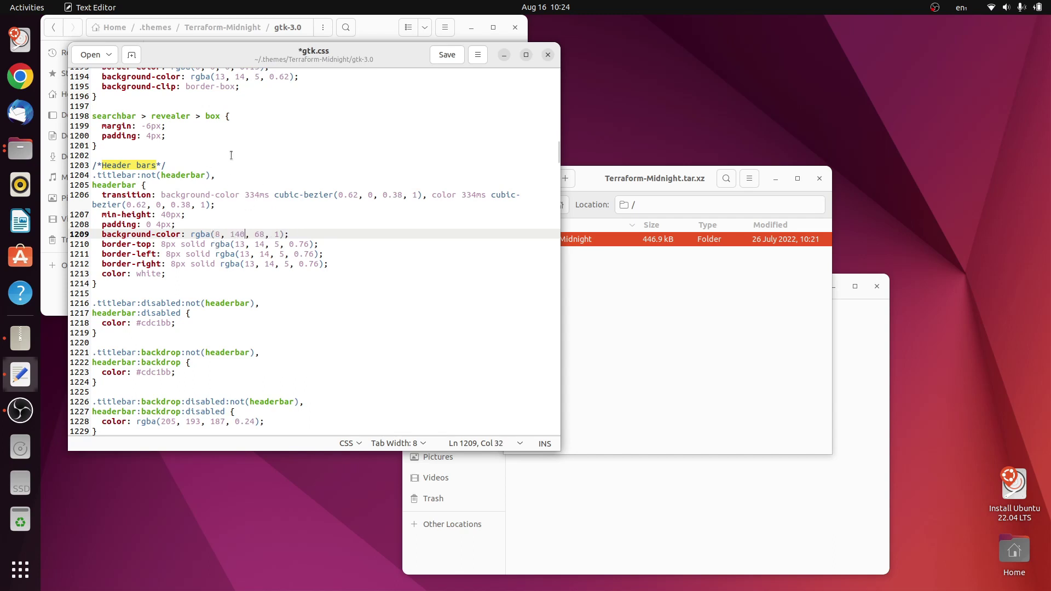
{"action": "key", "text": "Right"}
{"action": "key", "text": "Right"}
{"action": "key", "text": "Delete"}
{"action": "key", "text": "Delete"}
{"action": "type", "text": "124"}
{"action": "key", "text": "ctrl+f"}
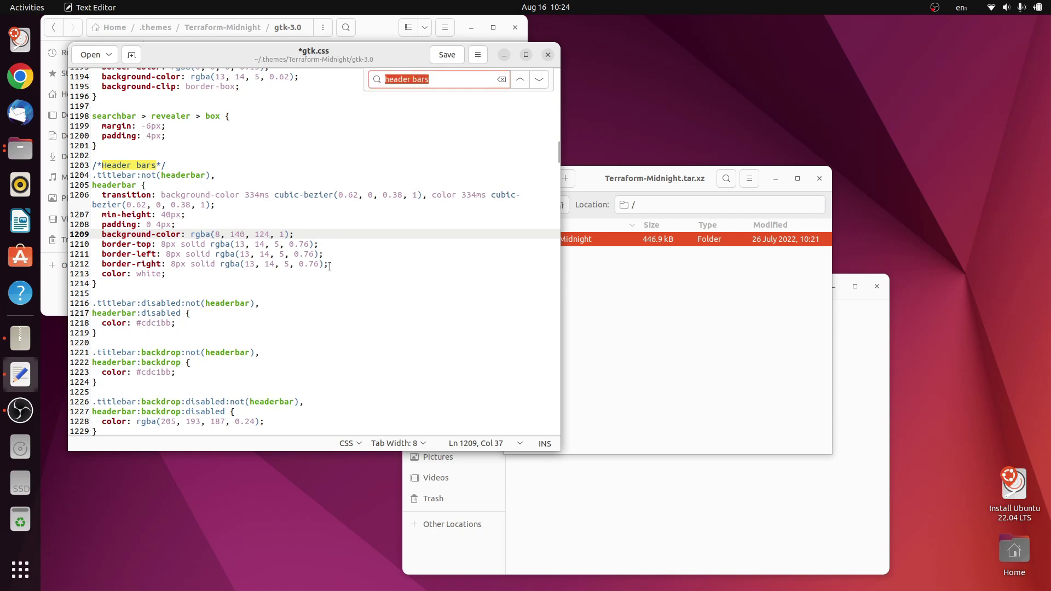
Find the gtk-secondary line, select 0db144, and search it to count its 83 occurrences.
{"action": "type", "text": "gt"}
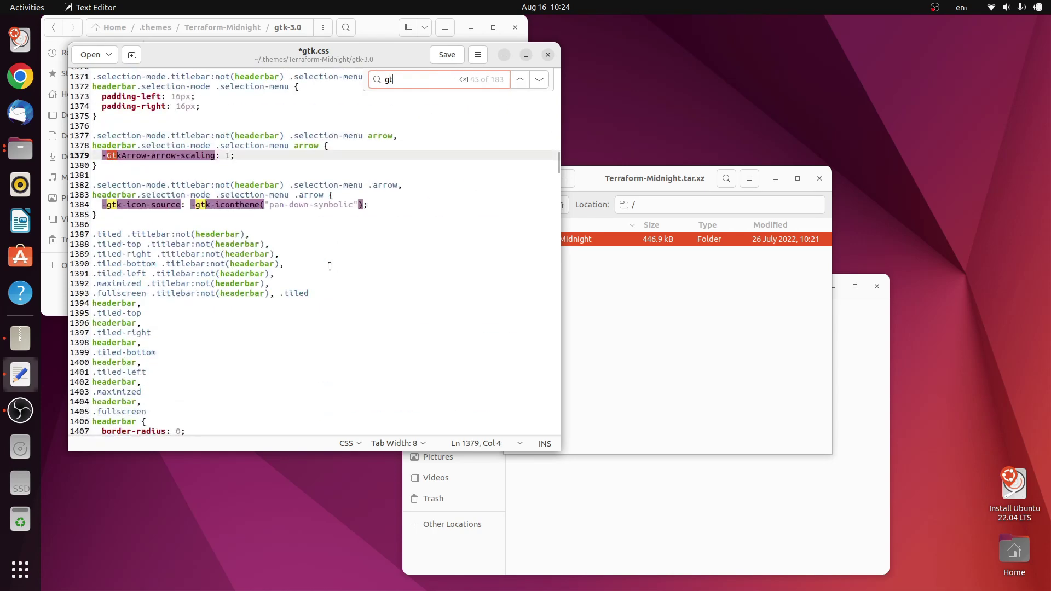
{"action": "type", "text": "k-secon"}
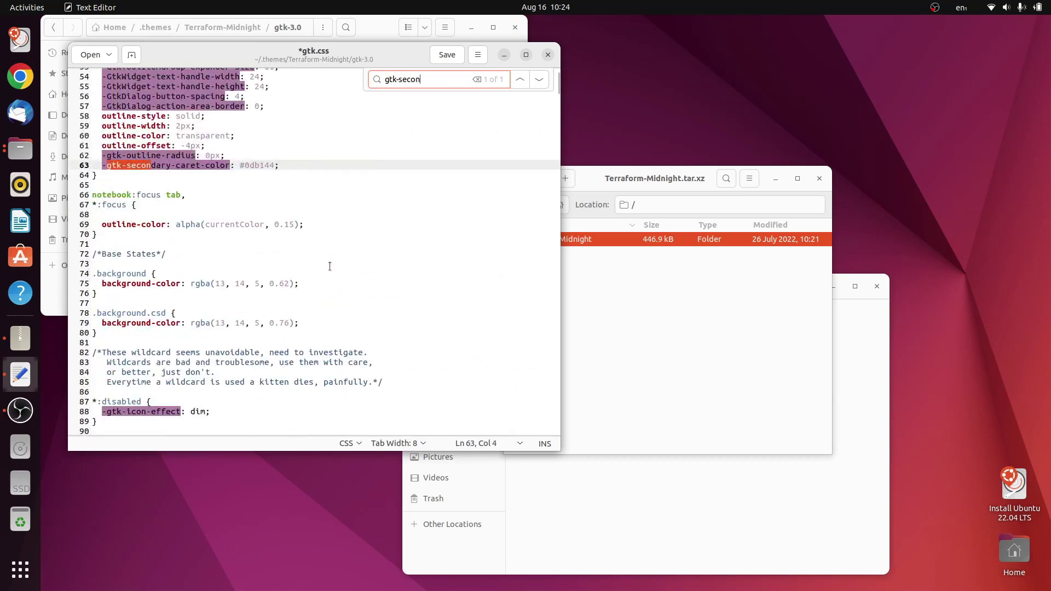
{"action": "left_click", "coordinate": [270, 165]}
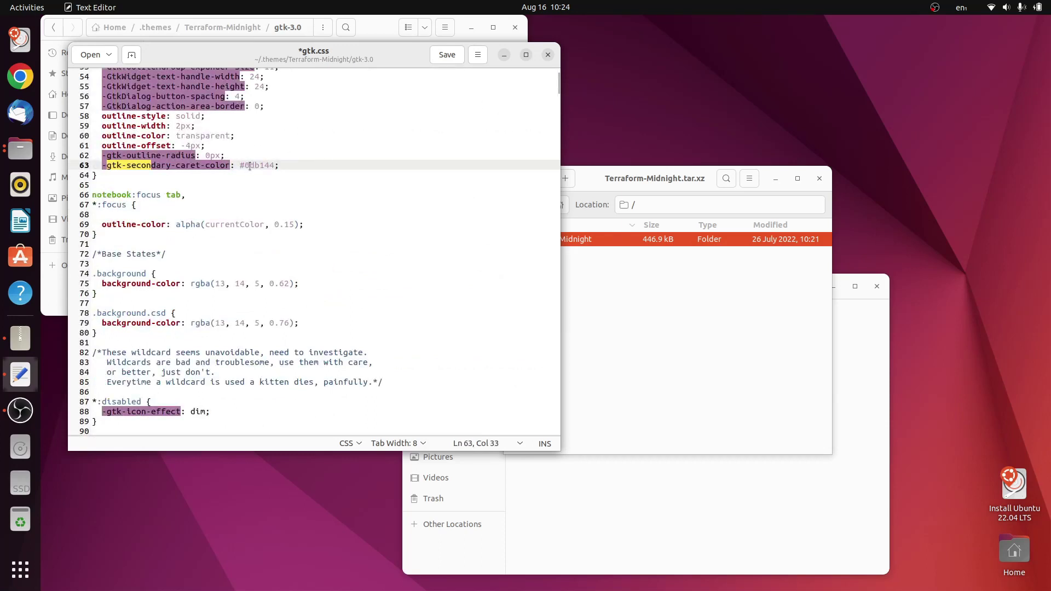
{"action": "double_click", "coordinate": [250, 166]}
{"action": "key", "text": "ctrl+c"}
{"action": "key", "text": "ctrl+f"}
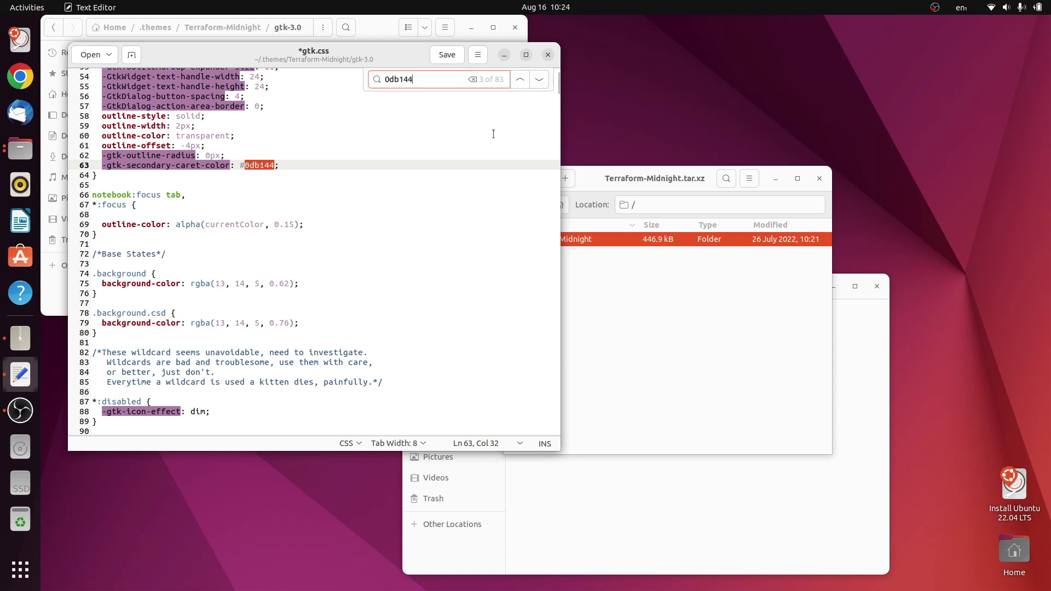
{"action": "left_click", "coordinate": [273, 186]}
{"action": "left_click", "coordinate": [274, 166]}
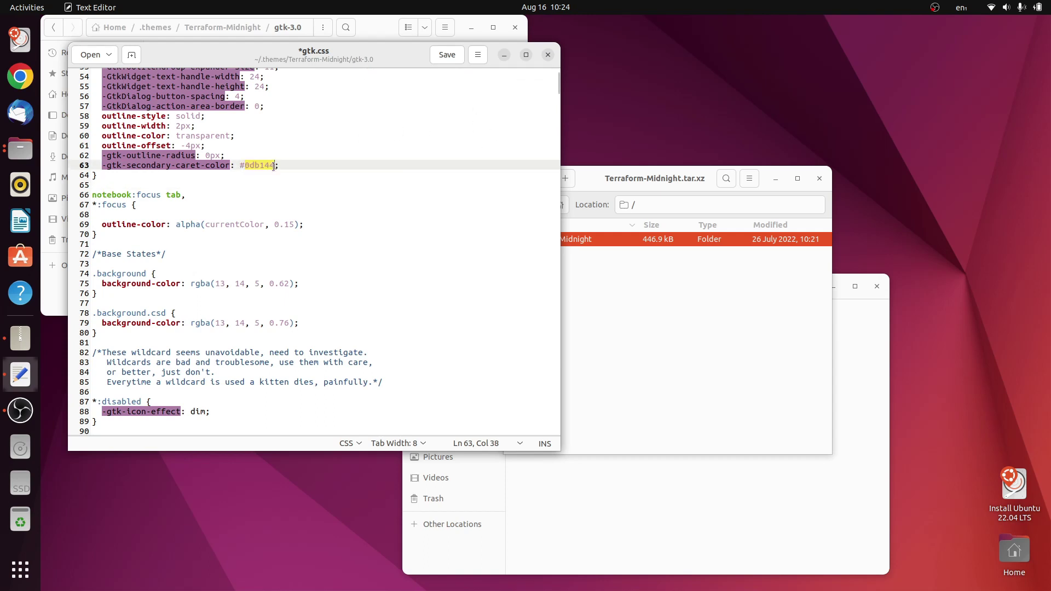
{"action": "left_click", "coordinate": [476, 59]}
Replace all occurrences of 0db144 with 088c7c in gtk.css.
{"action": "left_click", "coordinate": [438, 176]}
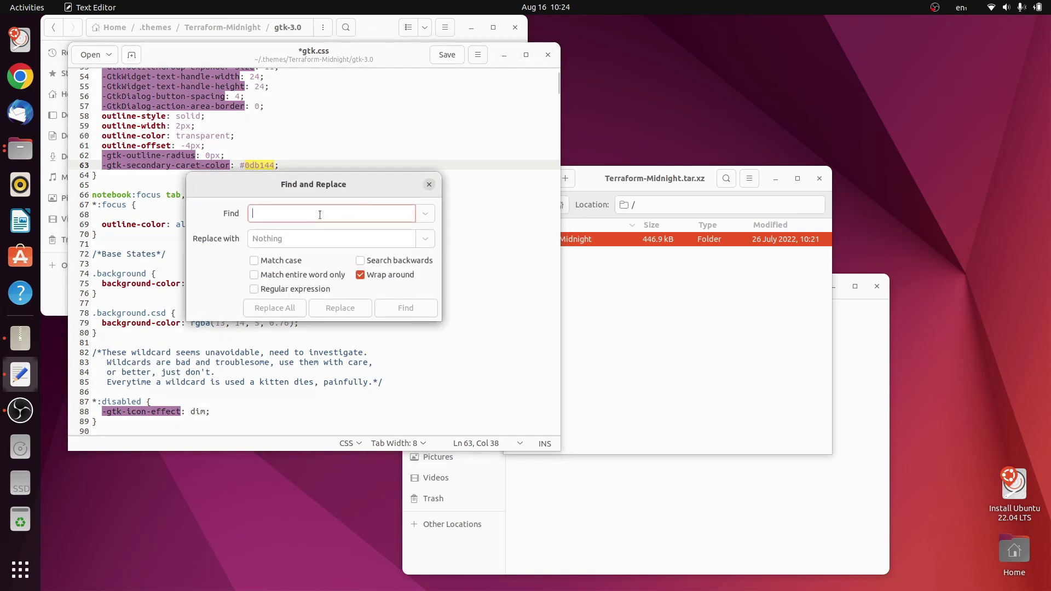
{"action": "key", "text": "ctrl+v"}
{"action": "left_click", "coordinate": [320, 238]}
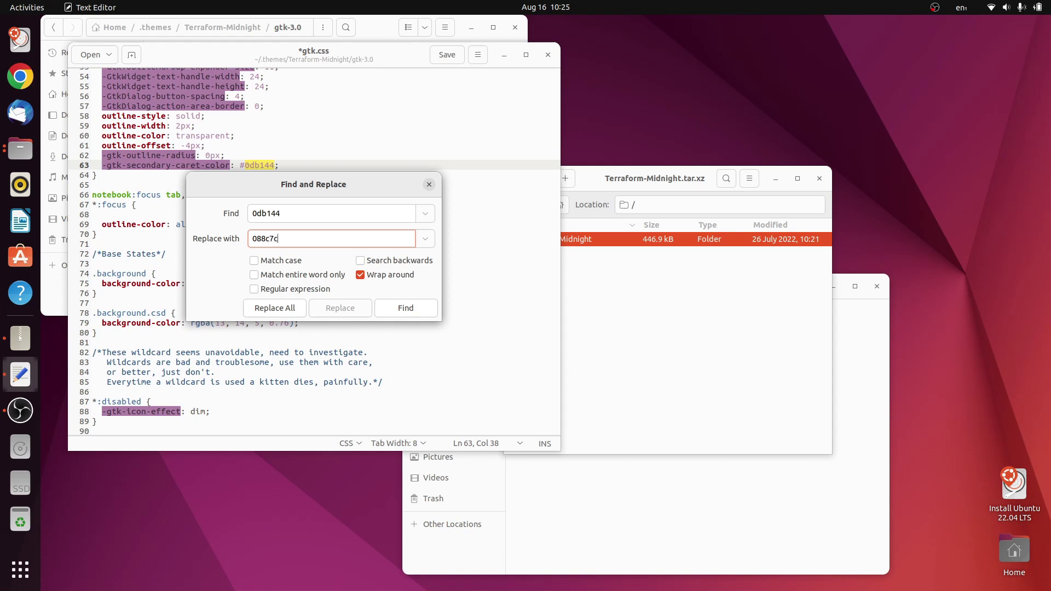
{"action": "left_click", "coordinate": [275, 308]}
{"action": "double_click", "coordinate": [300, 235]}
{"action": "left_click", "coordinate": [429, 184]}
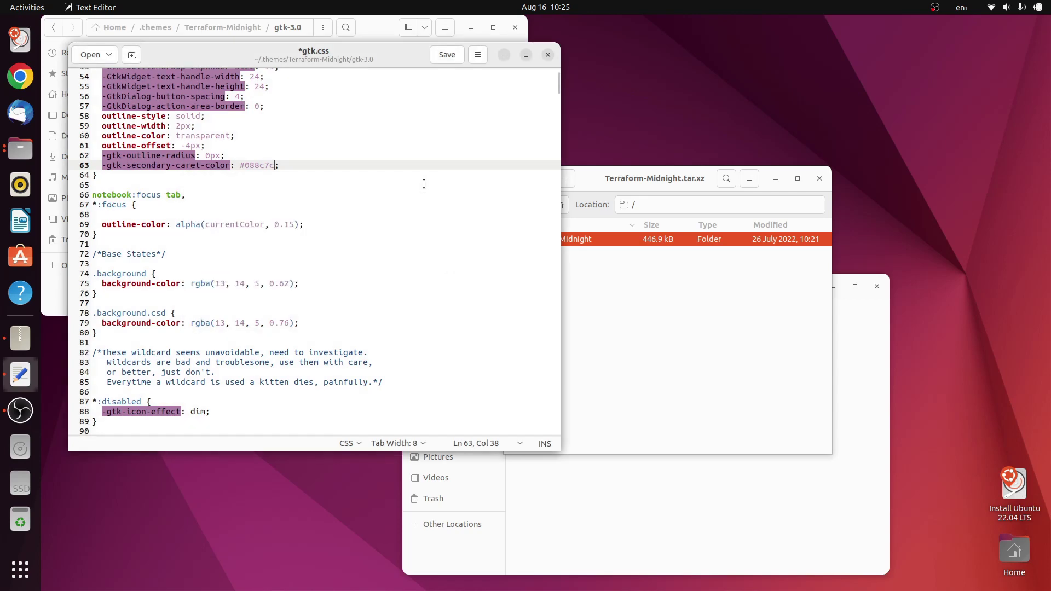
Search for 088c7c to verify the replacements, then save gtk.css.
{"action": "key", "text": "ctrl+f"}
{"action": "type", "text": "088c7c"}
{"action": "left_click", "coordinate": [501, 132]}
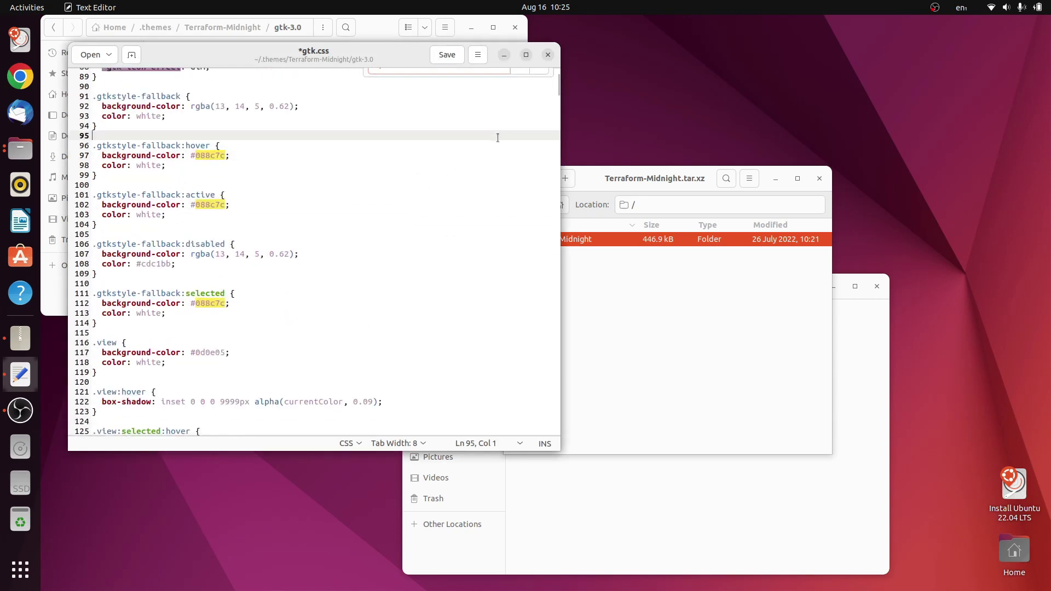
{"action": "key", "text": "ctrl+s"}
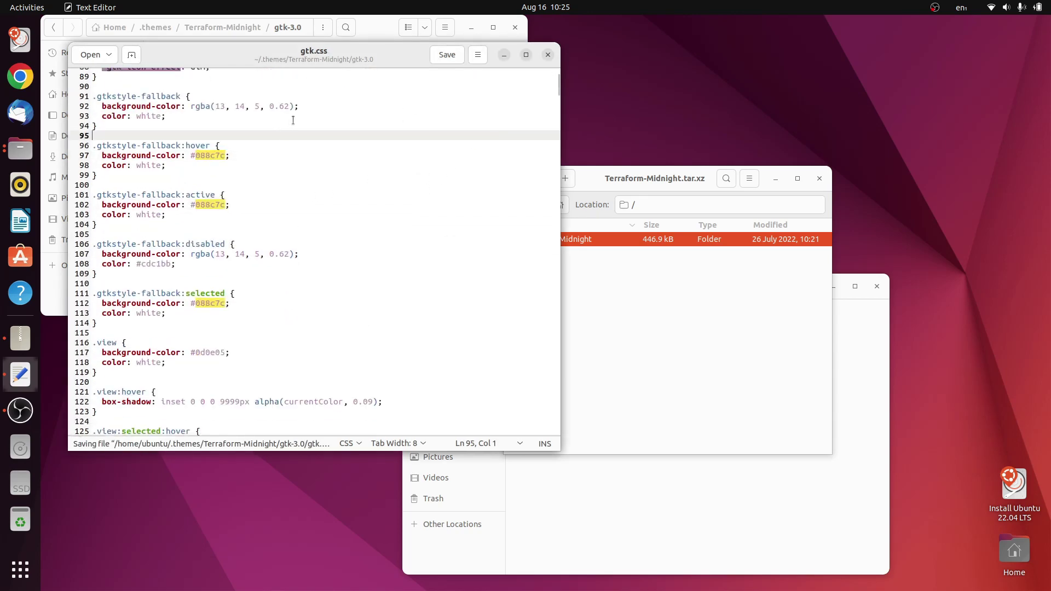
{"action": "left_click_drag", "start_coordinate": [376, 64], "coordinate": [431, 80]}
Launch Tweaks from the overview and set Legacy Applications to Terraform-Midnight.
{"action": "left_click", "coordinate": [25, 571]}
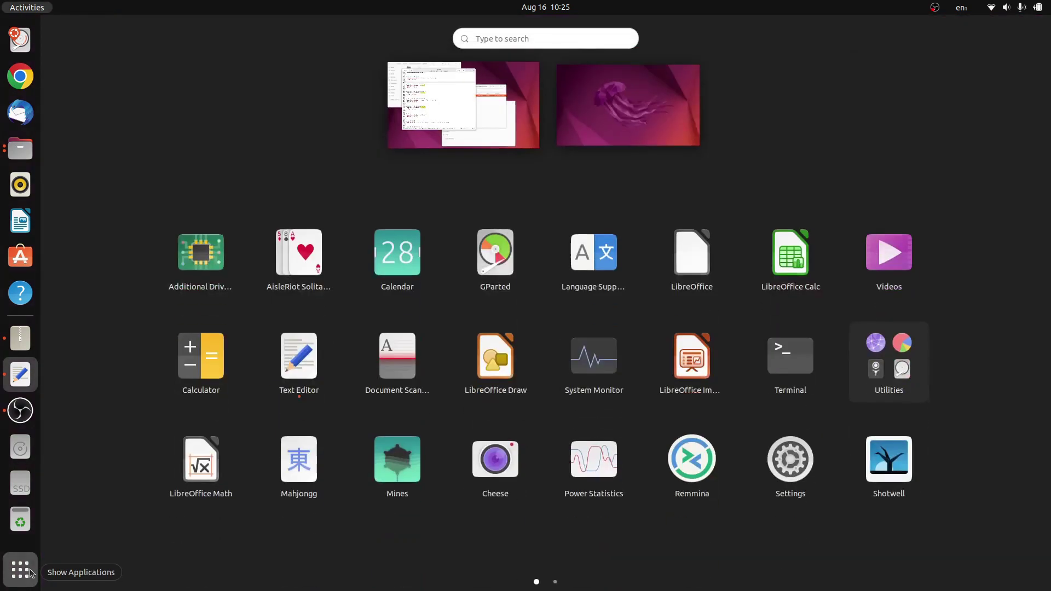
{"action": "type", "text": "tweak"}
{"action": "key", "text": "Return"}
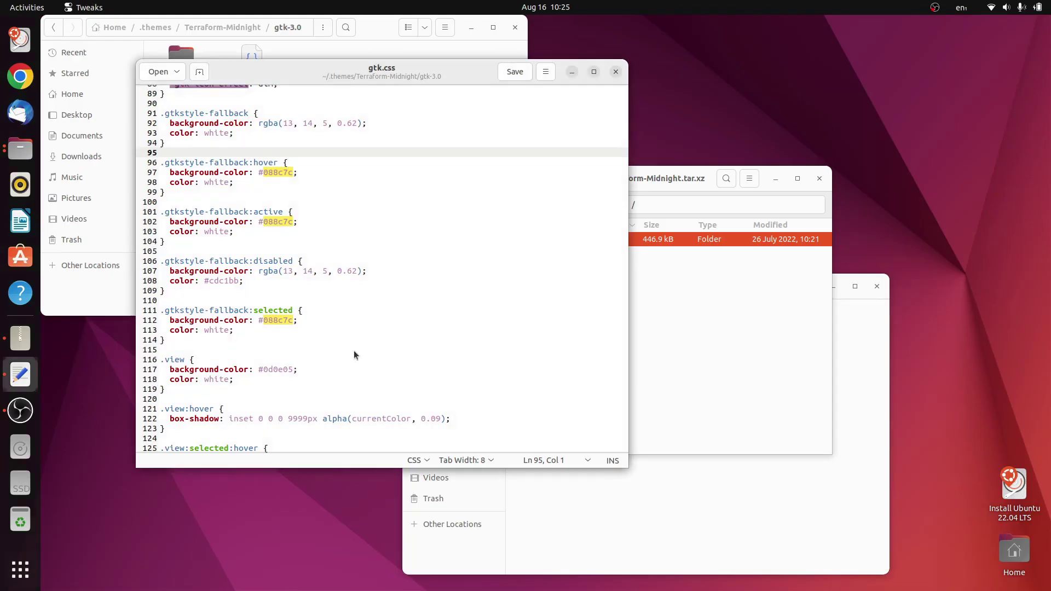
{"action": "left_click", "coordinate": [328, 178]}
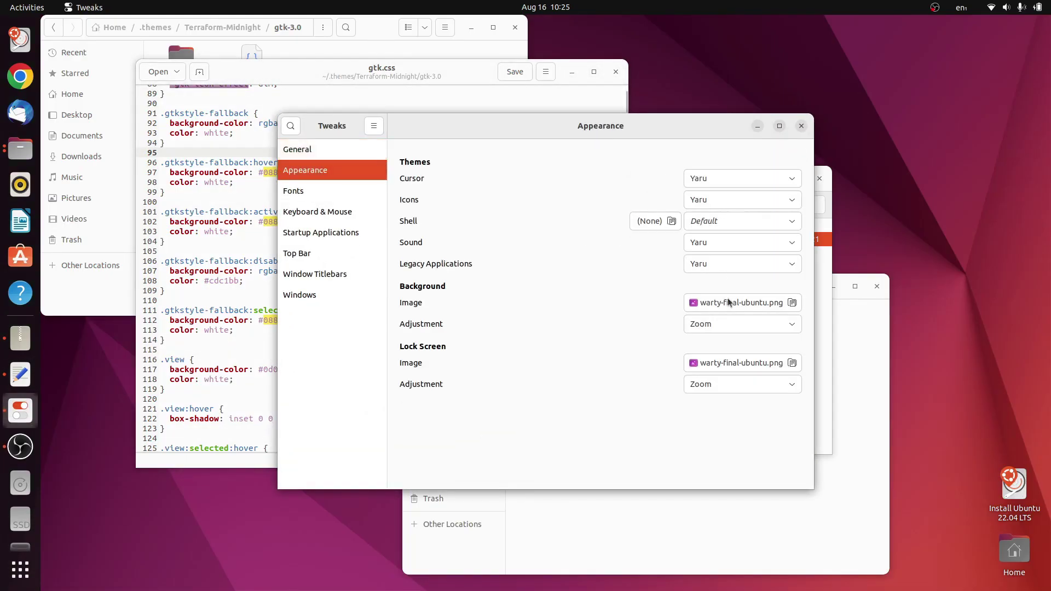
{"action": "left_click", "coordinate": [712, 268]}
{"action": "left_click", "coordinate": [728, 251]}
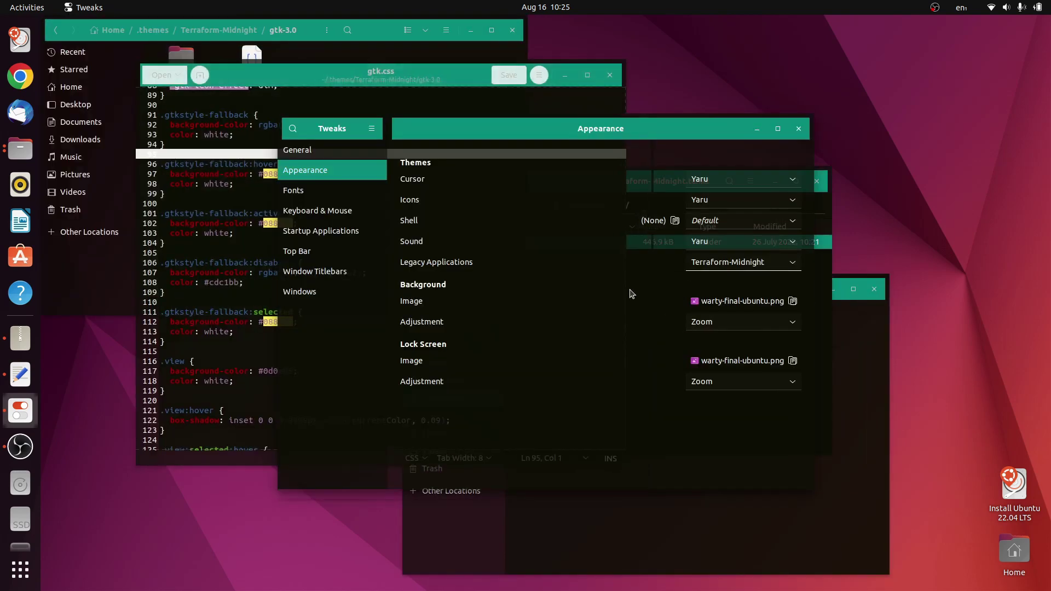
{"action": "left_click_drag", "start_coordinate": [607, 135], "coordinate": [608, 183]}
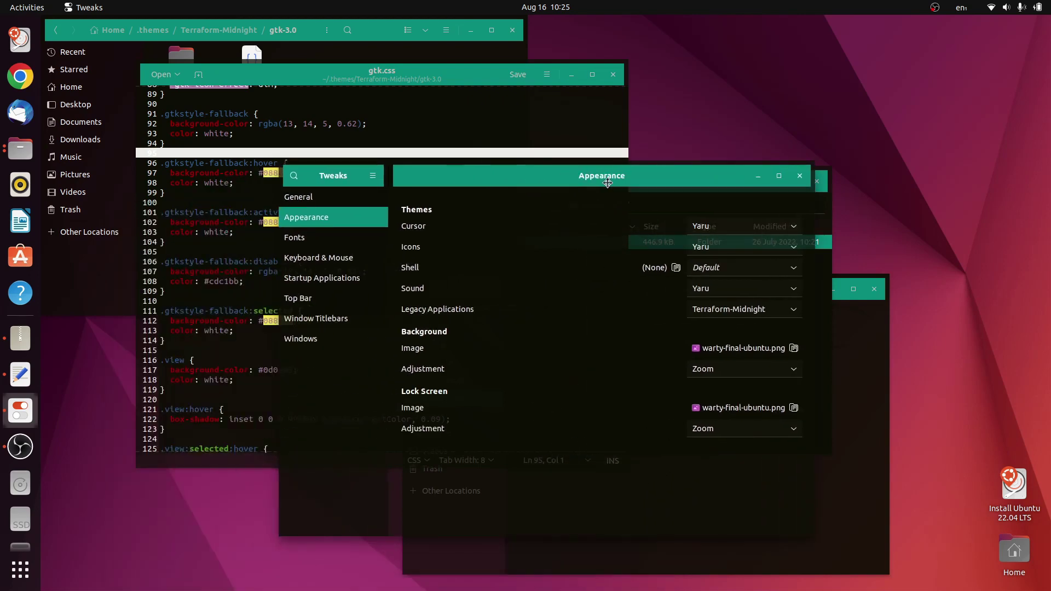
{"action": "left_click_drag", "start_coordinate": [457, 75], "coordinate": [791, 188]}
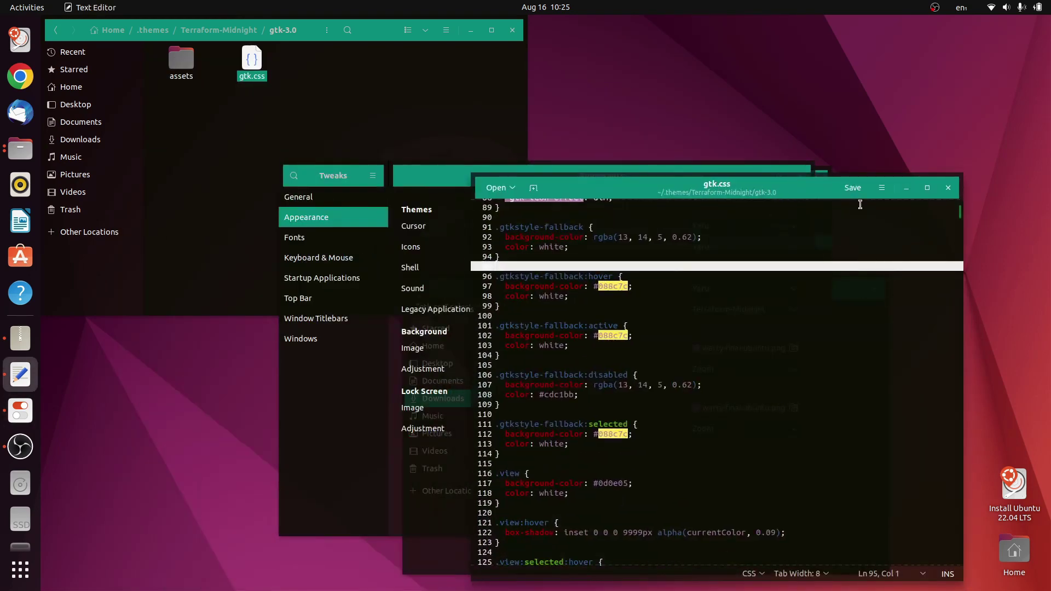
In Text Editor preferences, switch the colour scheme to Cobalt.
{"action": "left_click", "coordinate": [881, 188]}
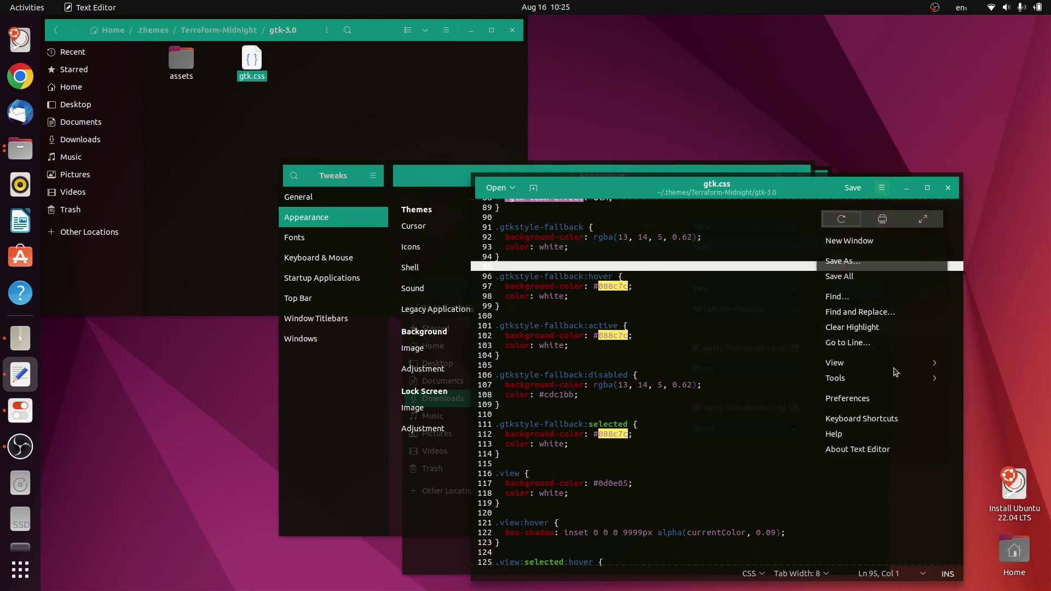
{"action": "left_click", "coordinate": [856, 398]}
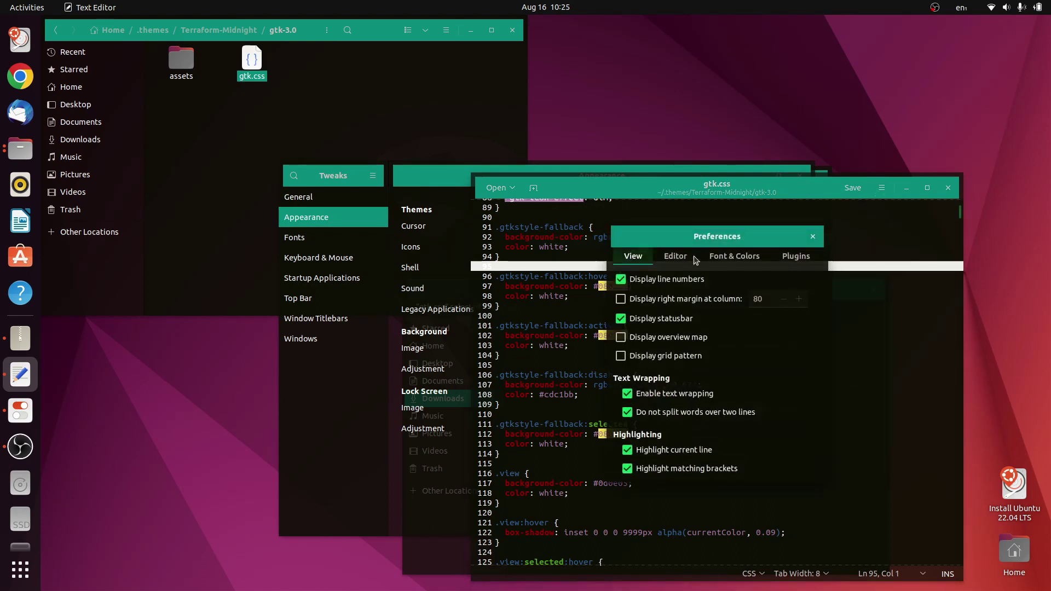
{"action": "left_click", "coordinate": [661, 261]}
{"action": "left_click", "coordinate": [617, 255]}
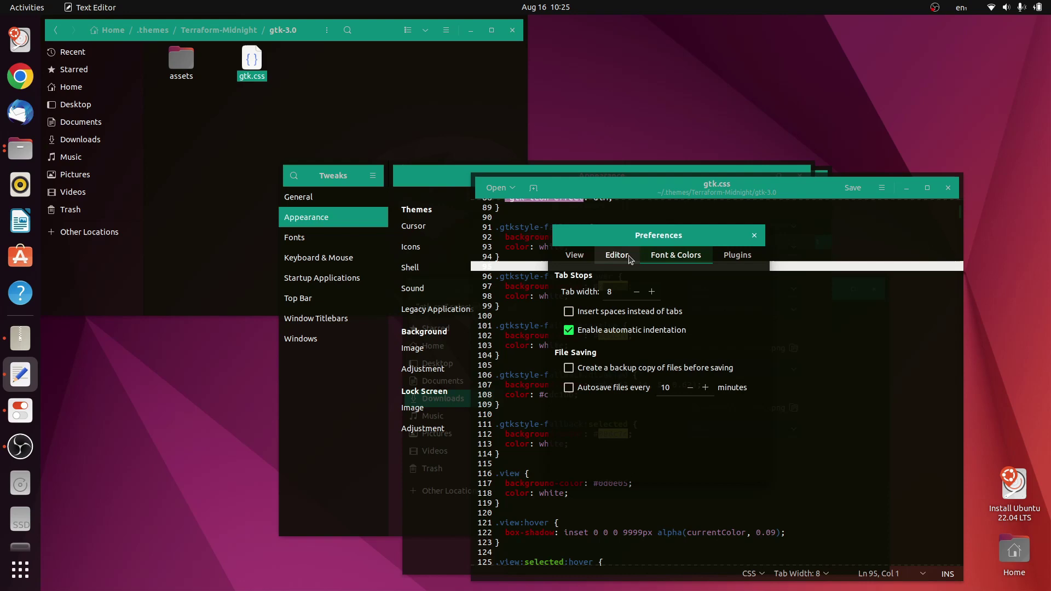
{"action": "left_click", "coordinate": [677, 255]}
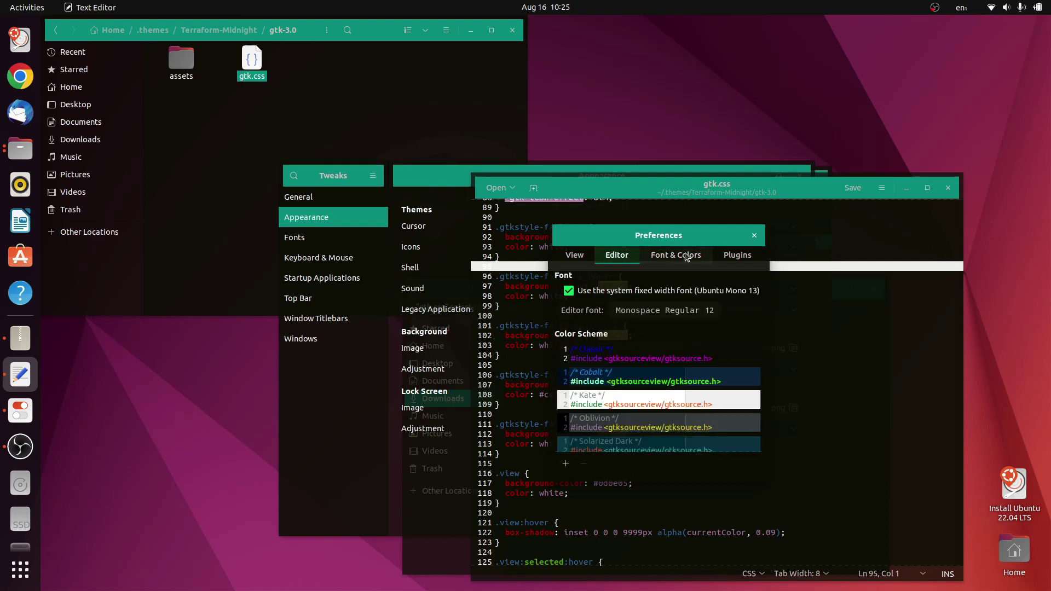
{"action": "left_click", "coordinate": [637, 383]}
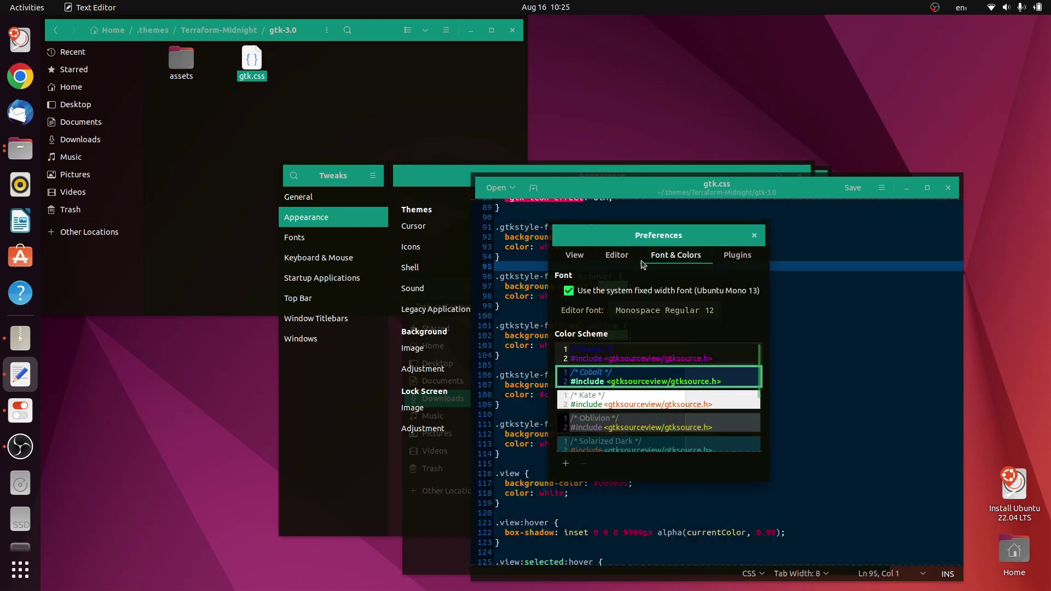
{"action": "left_click_drag", "start_coordinate": [659, 236], "coordinate": [271, 240]}
{"action": "left_click_drag", "start_coordinate": [659, 274], "coordinate": [501, 277]}
Preview the Kate scheme, return to Cobalt, and close the preferences.
{"action": "left_click", "coordinate": [284, 409]}
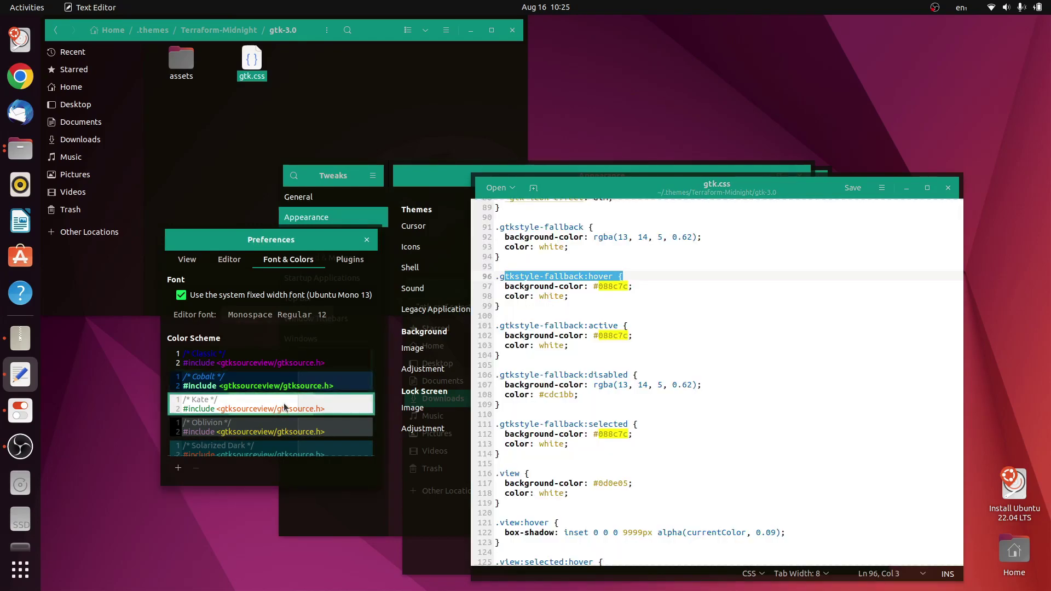
{"action": "key", "text": "Down"}
{"action": "key", "text": "Down"}
{"action": "key", "text": "Down"}
{"action": "key", "text": "Down"}
{"action": "key", "text": "Down"}
{"action": "key", "text": "Down"}
{"action": "key", "text": "Down"}
{"action": "key", "text": "Down"}
{"action": "left_click", "coordinate": [329, 384]}
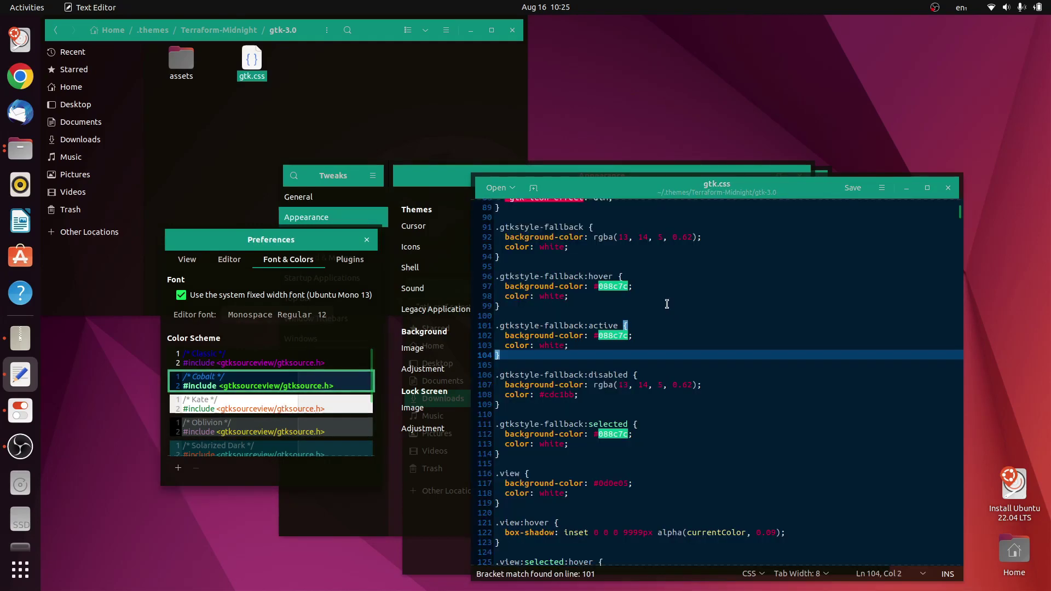
{"action": "scroll", "coordinate": [285, 424], "scroll_direction": "down", "scroll_amount": 3}
{"action": "scroll", "coordinate": [284, 425], "scroll_direction": "down", "scroll_amount": 2}
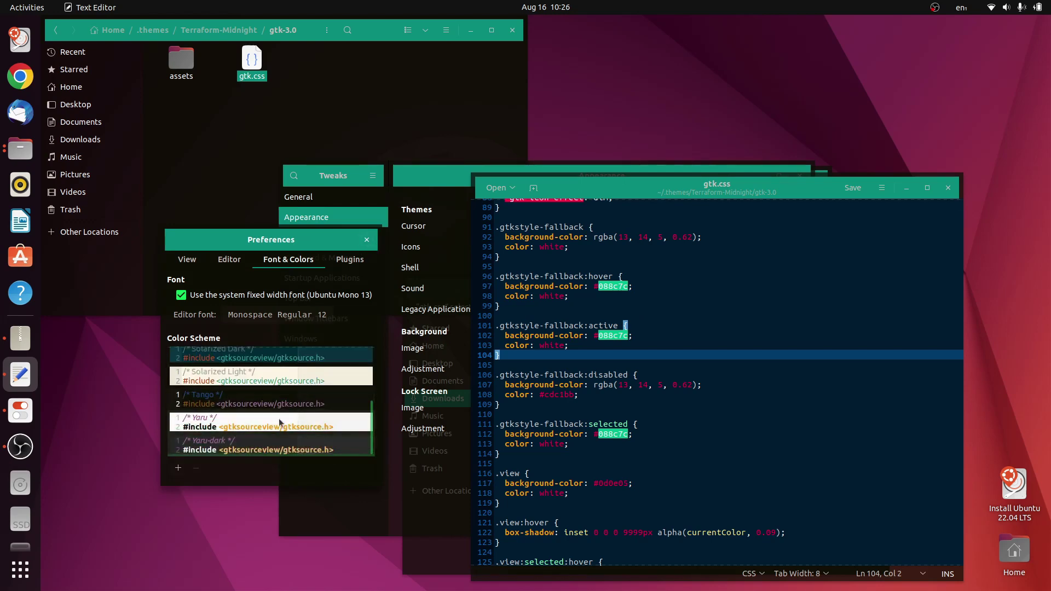
{"action": "left_click", "coordinate": [367, 240]}
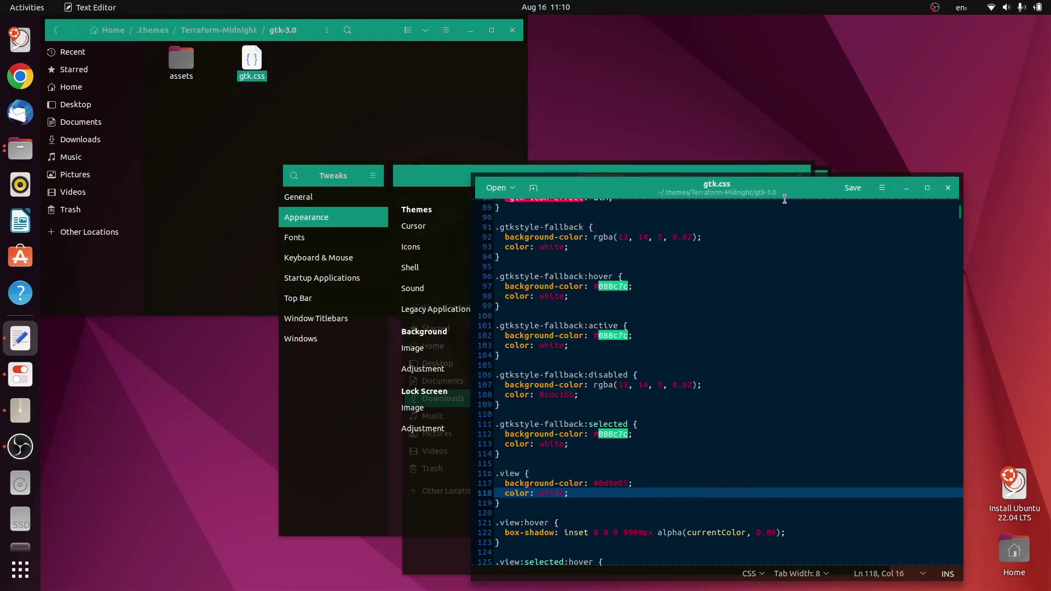
Open Sirius.zip from Downloads in Archive Manager.
{"action": "left_click_drag", "start_coordinate": [785, 198], "coordinate": [877, 328]}
{"action": "left_click", "coordinate": [365, 476]}
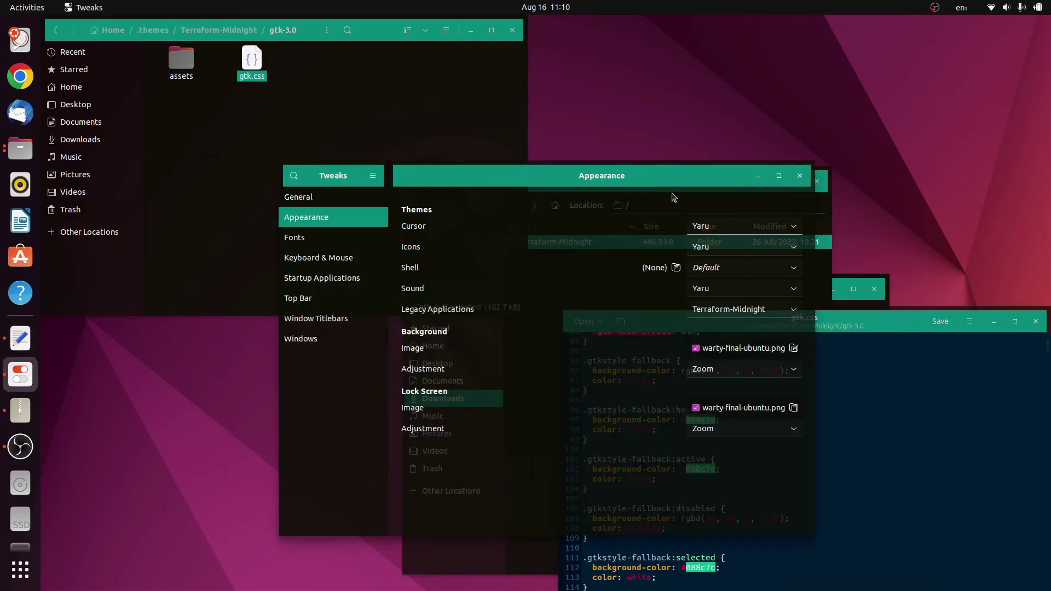
{"action": "left_click_drag", "start_coordinate": [661, 181], "coordinate": [582, 174]}
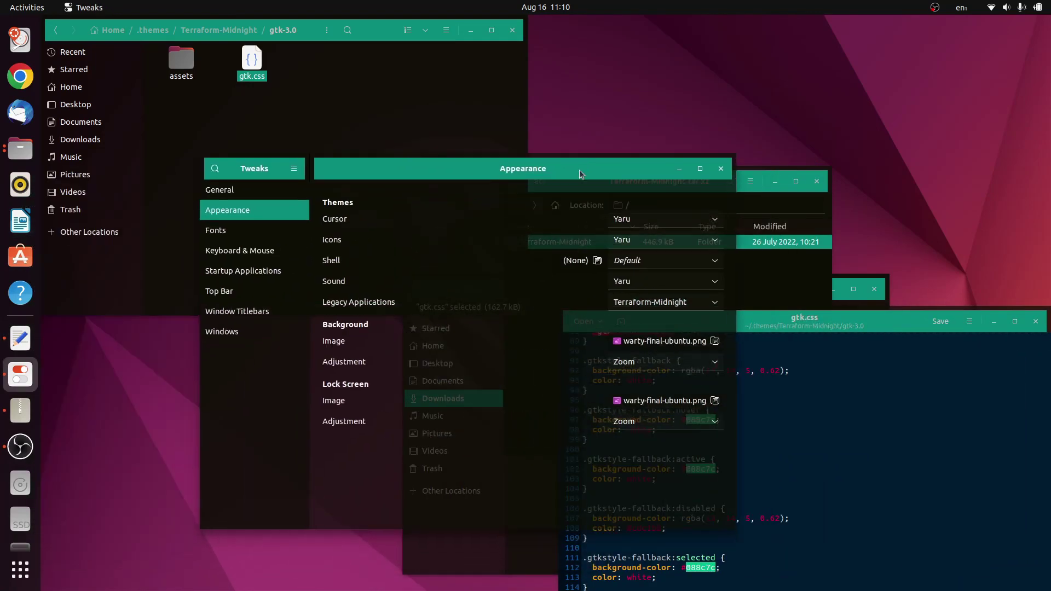
{"action": "left_click", "coordinate": [250, 93]}
{"action": "left_click", "coordinate": [87, 139]}
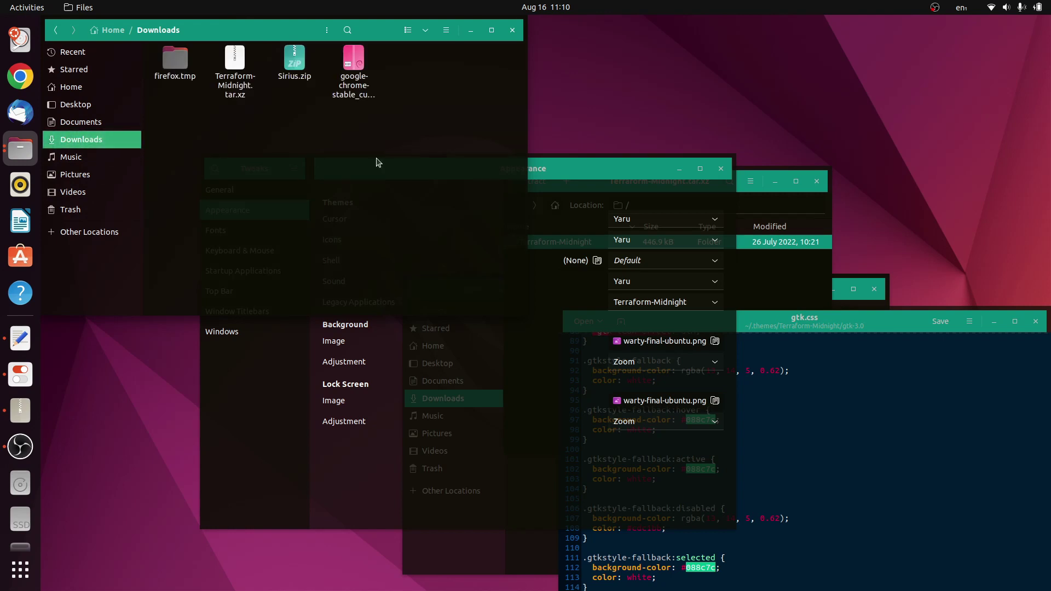
{"action": "left_click", "coordinate": [303, 66]}
{"action": "double_click", "coordinate": [303, 66]}
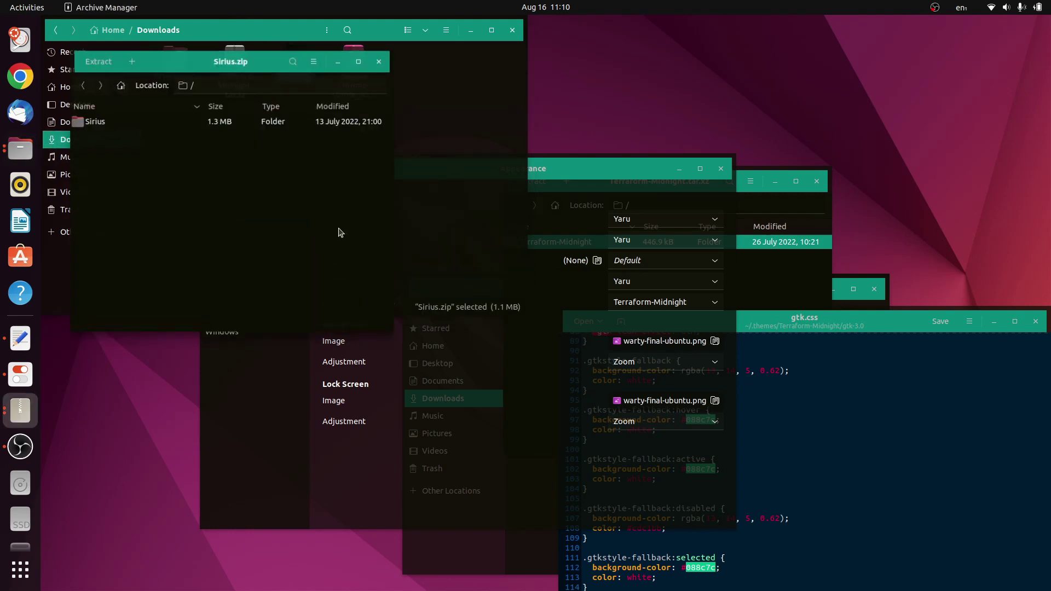
Create a new conky folder inside ~/.config.
{"action": "right_click", "coordinate": [340, 158]}
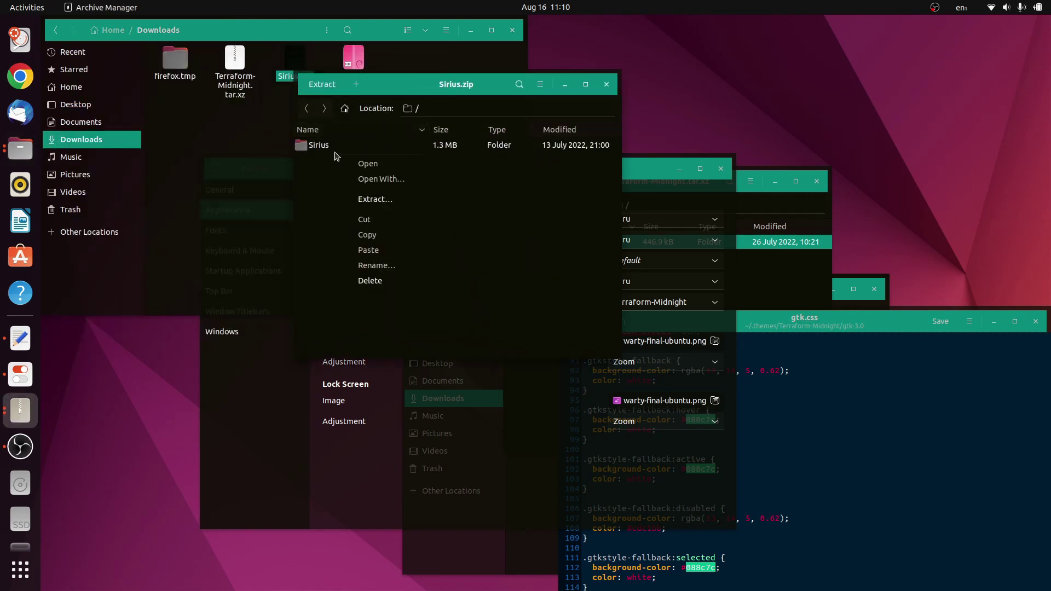
{"action": "left_click", "coordinate": [71, 86]}
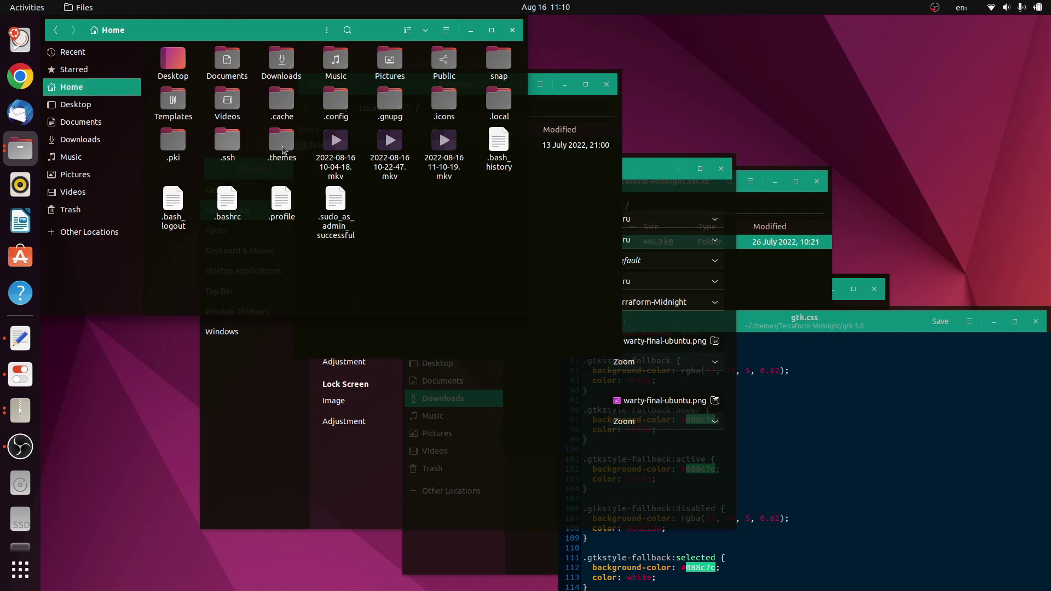
{"action": "double_click", "coordinate": [337, 108]}
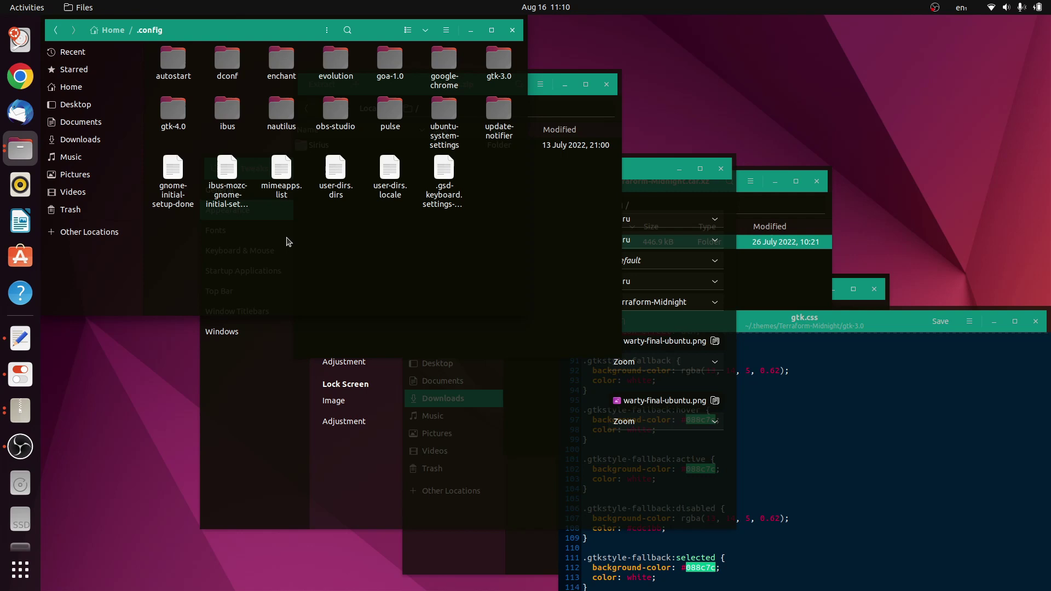
{"action": "key", "text": "ctrl+shift+n"}
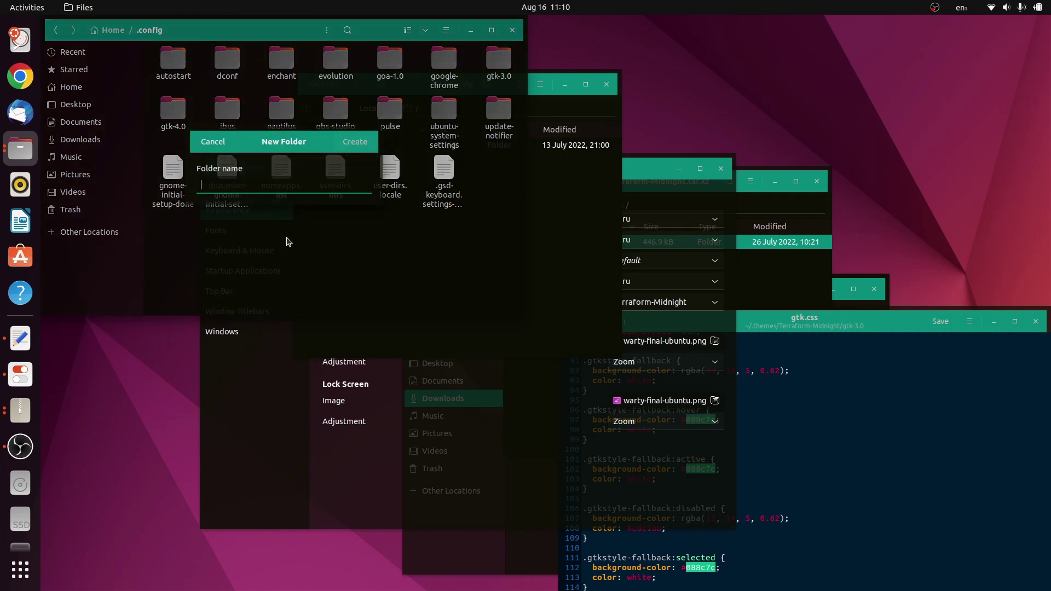
{"action": "type", "text": "conky"}
{"action": "key", "text": "Return"}
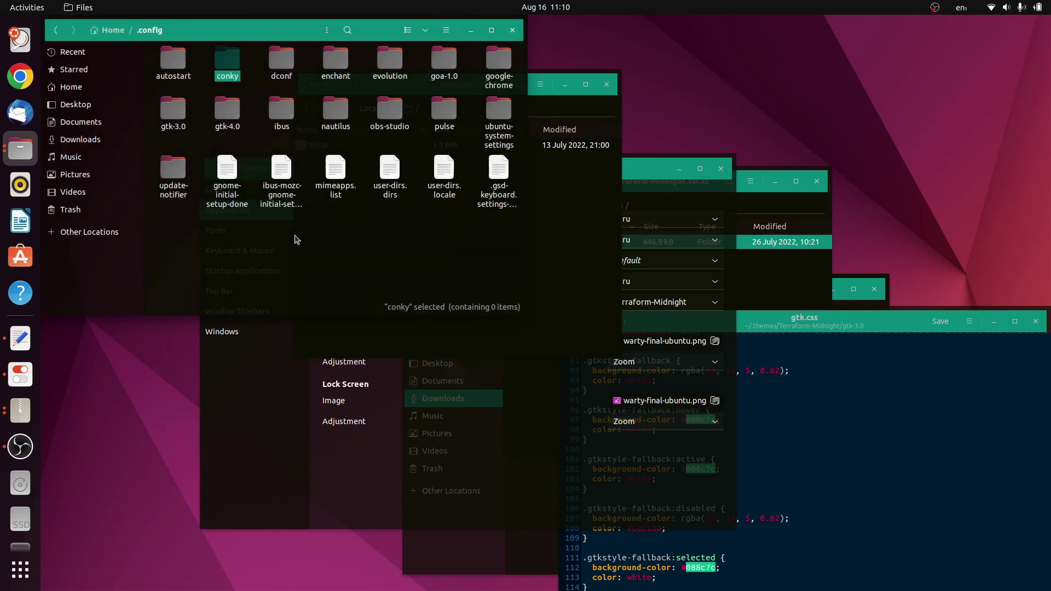
Extract the Sirius folder from the archive into conky and open it.
{"action": "double_click", "coordinate": [220, 69]}
{"action": "left_click", "coordinate": [525, 241]}
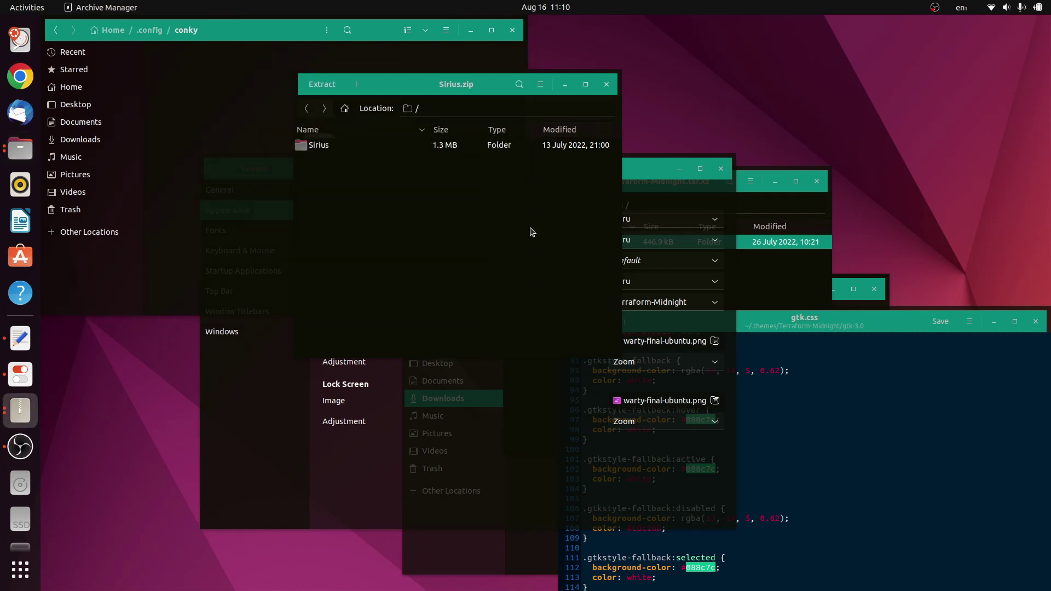
{"action": "left_click_drag", "start_coordinate": [362, 145], "coordinate": [183, 101]}
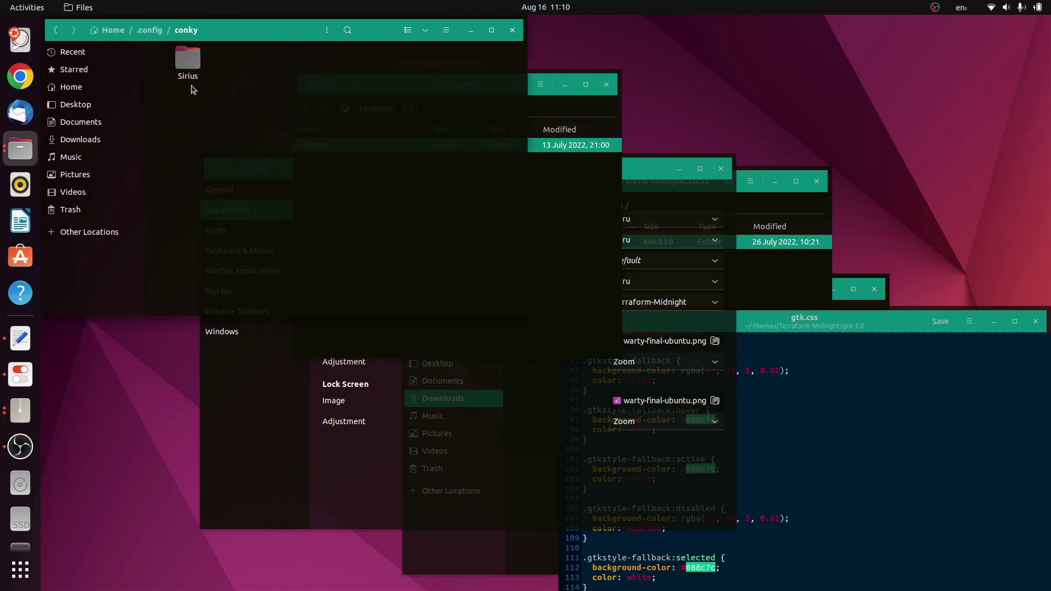
{"action": "double_click", "coordinate": [192, 82]}
Open a terminal in the Sirius folder and run ./start.sh.
{"action": "right_click", "coordinate": [299, 207]}
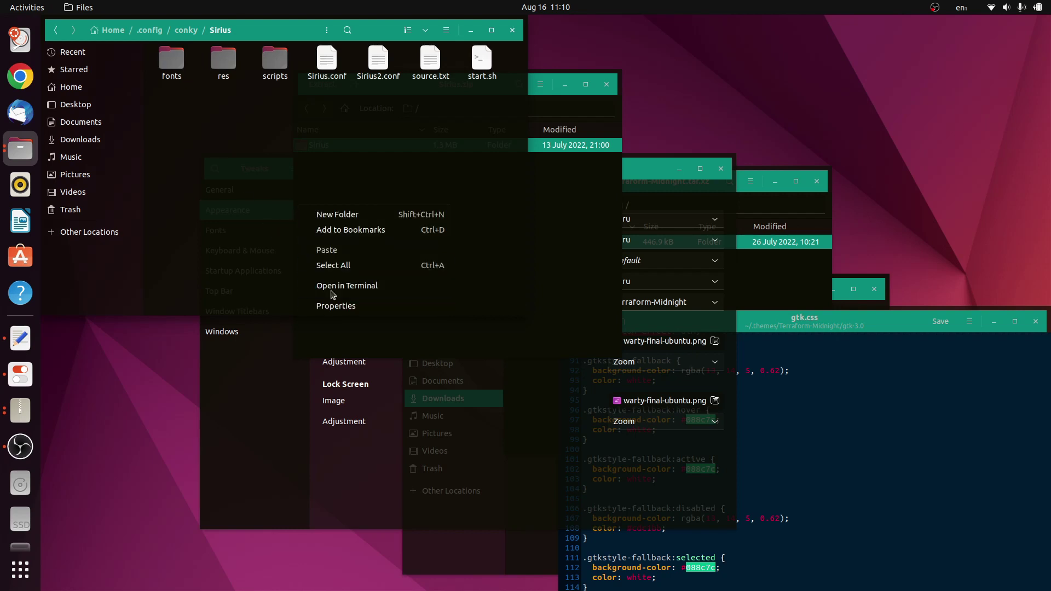
{"action": "left_click", "coordinate": [332, 286]}
{"action": "type", "text": "./"}
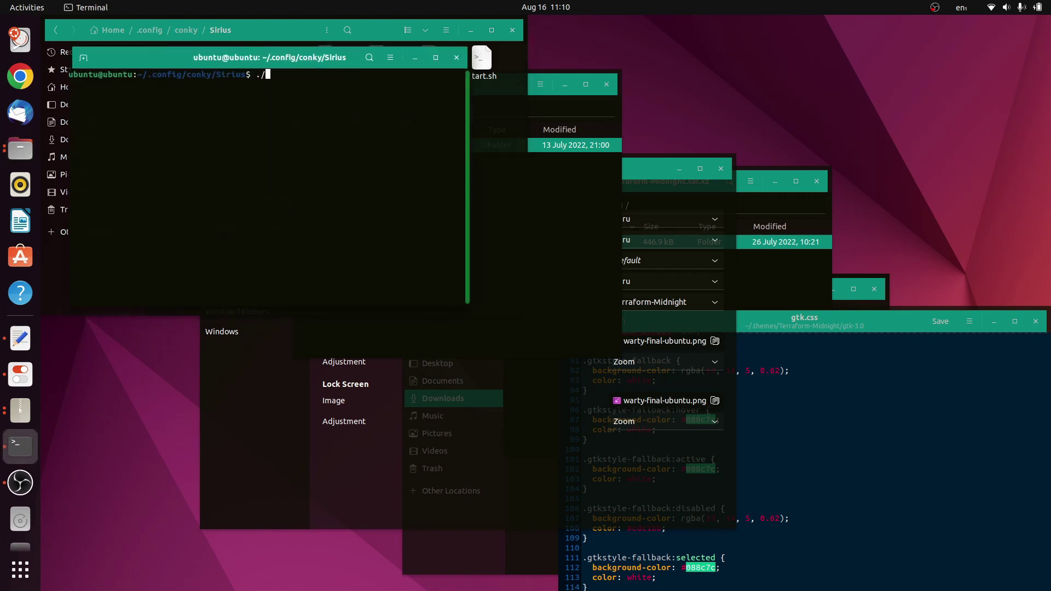
{"action": "type", "text": "start,sh"}
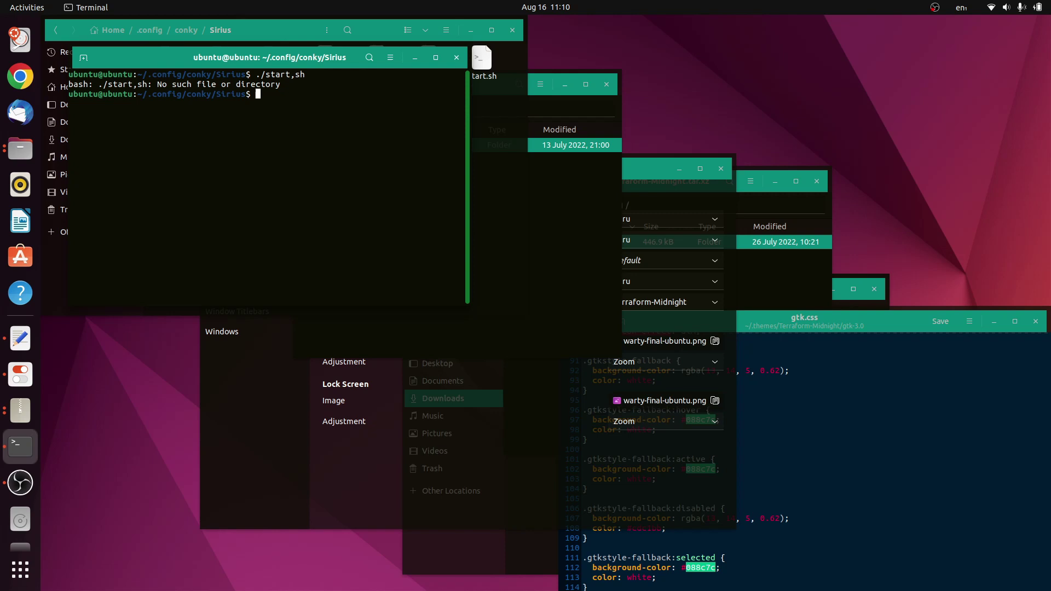
{"action": "key", "text": "Up"}
{"action": "type", "text": "."}
{"action": "key", "text": "Return"}
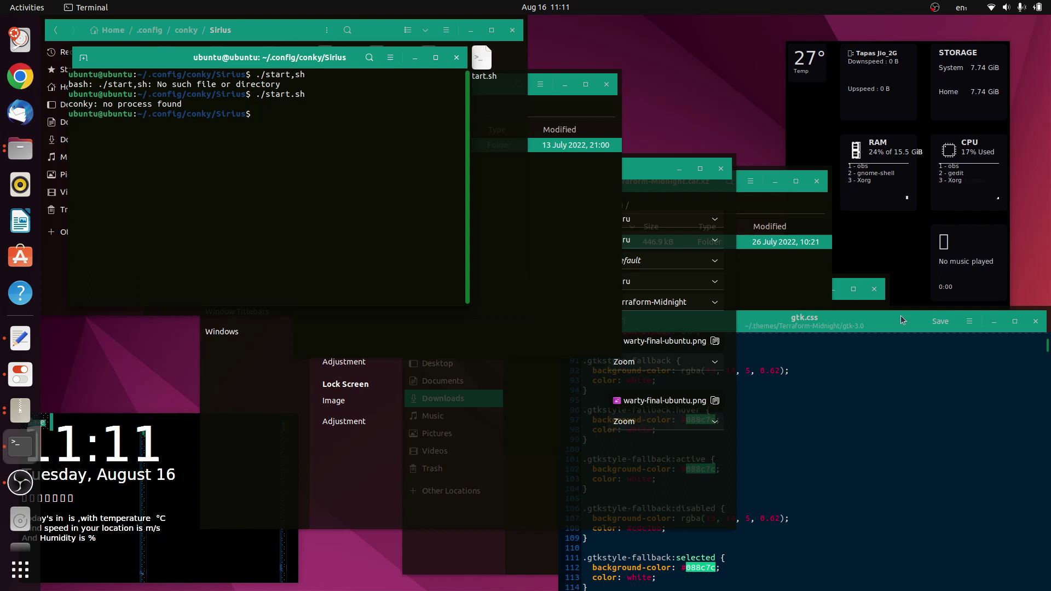
Minimize the editor, archive, Tweaks and Downloads windows, leaving the terminal and Sirius folder.
{"action": "left_click", "coordinate": [1006, 325]}
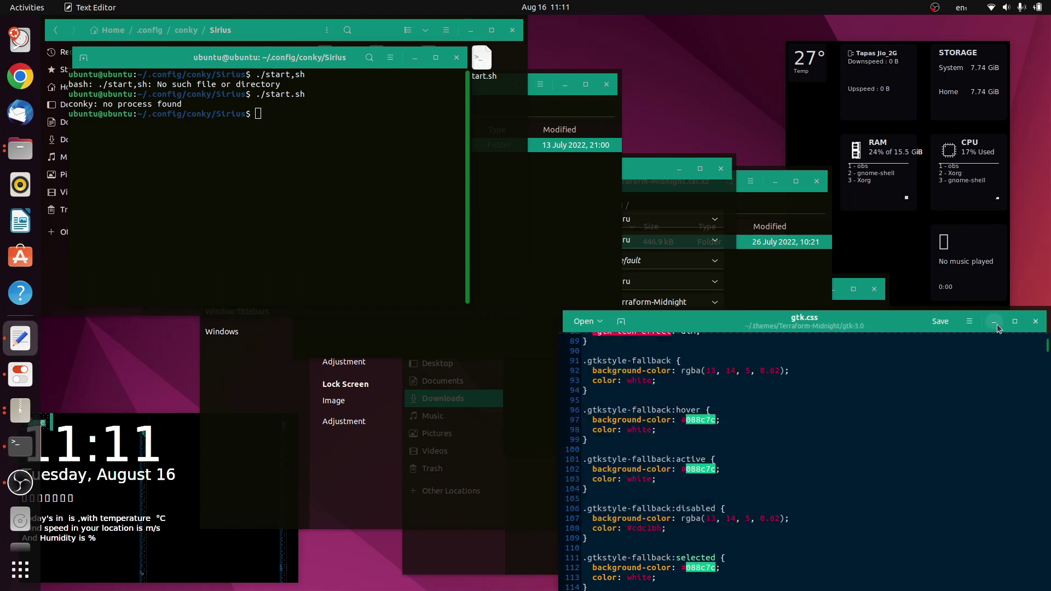
{"action": "left_click", "coordinate": [995, 323]}
{"action": "left_click", "coordinate": [563, 160]}
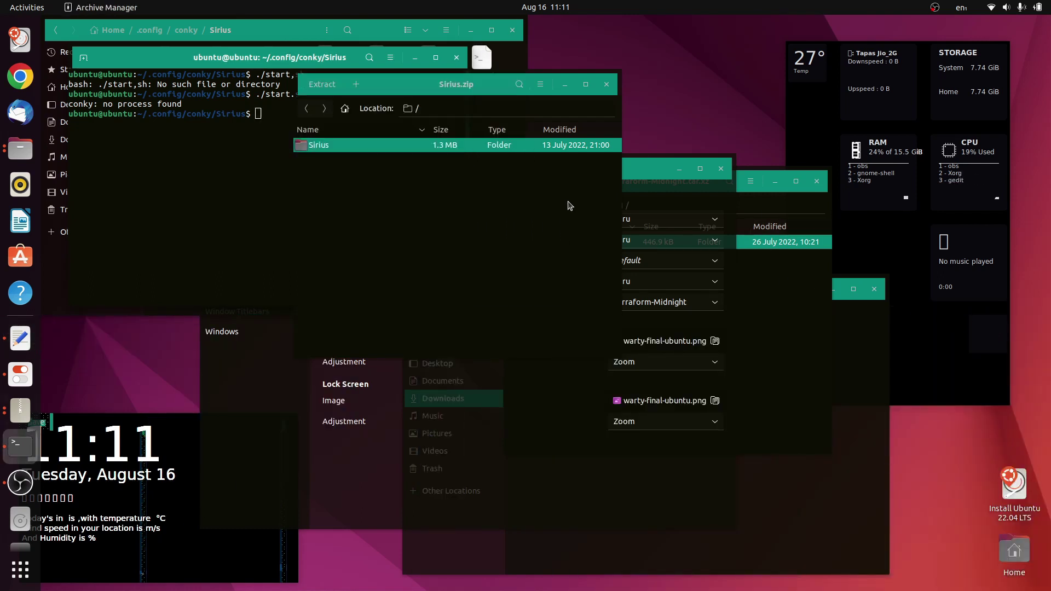
{"action": "left_click", "coordinate": [563, 84]}
{"action": "left_click", "coordinate": [678, 170]}
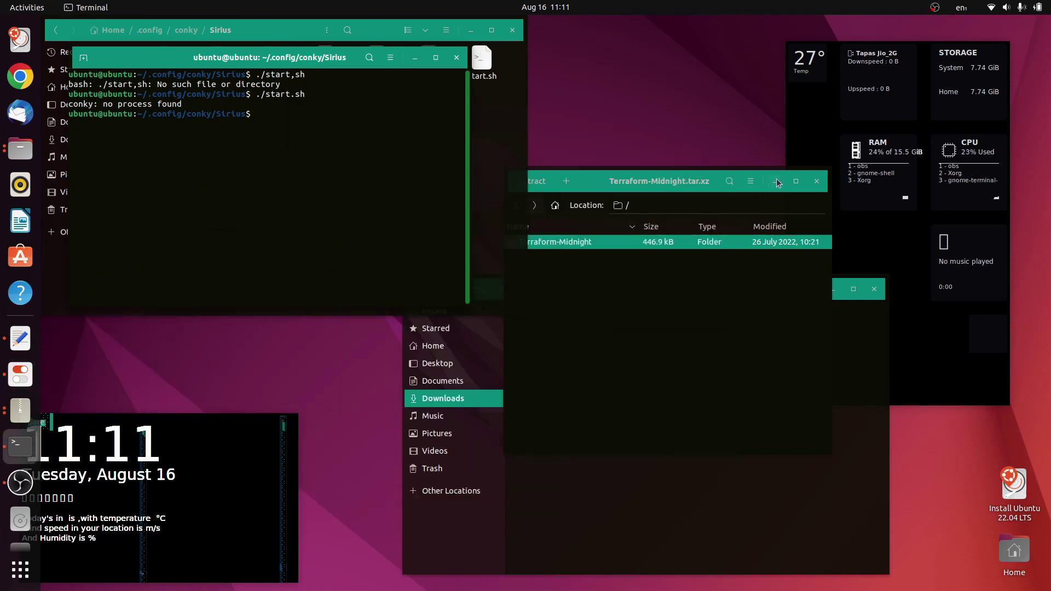
{"action": "left_click", "coordinate": [778, 183]}
{"action": "left_click", "coordinate": [823, 296]}
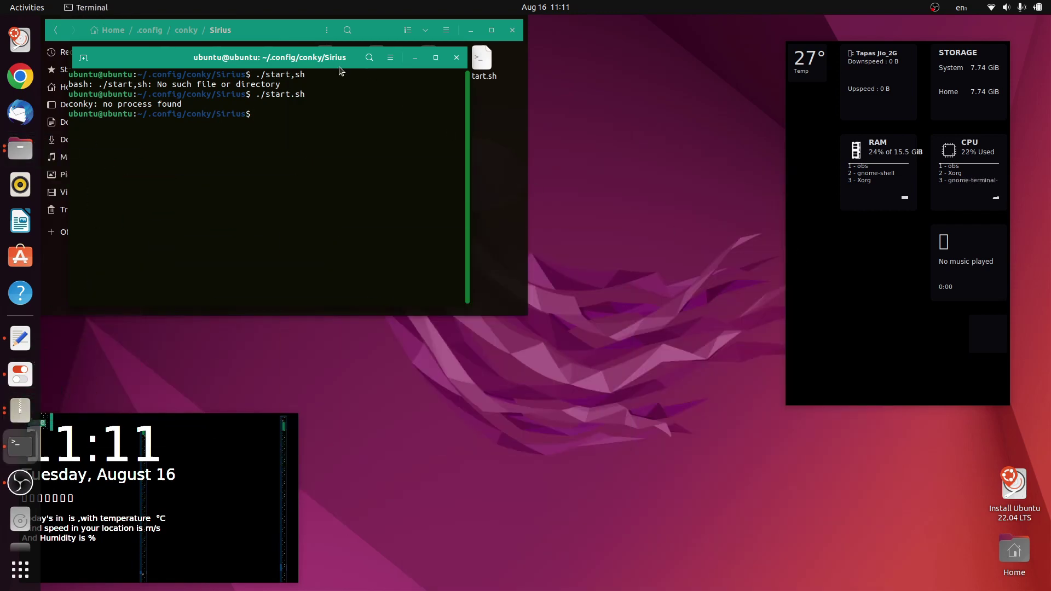
{"action": "left_click_drag", "start_coordinate": [340, 68], "coordinate": [736, 209]}
{"action": "left_click", "coordinate": [351, 34]}
{"action": "left_click_drag", "start_coordinate": [346, 29], "coordinate": [397, 102]}
{"action": "left_click", "coordinate": [750, 345]}
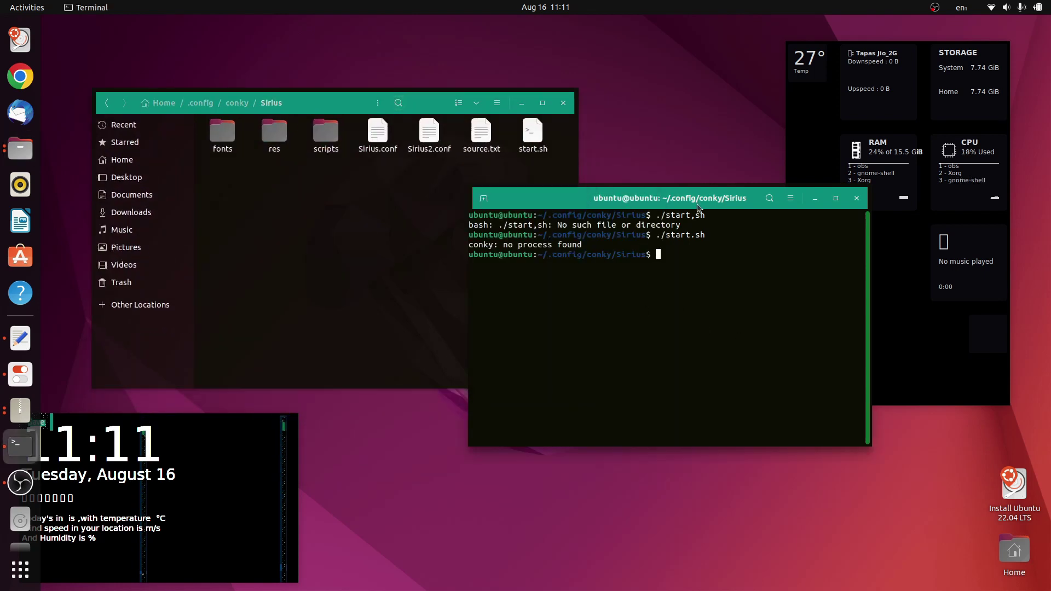
Run killall conky in the terminal to stop the widgets.
{"action": "left_click", "coordinate": [736, 214]}
{"action": "type", "text": "killall conky"}
{"action": "key", "text": "Return"}
Install the feather and Material.ttf fonts from the Sirius fonts folder.
{"action": "left_click", "coordinate": [215, 196]}
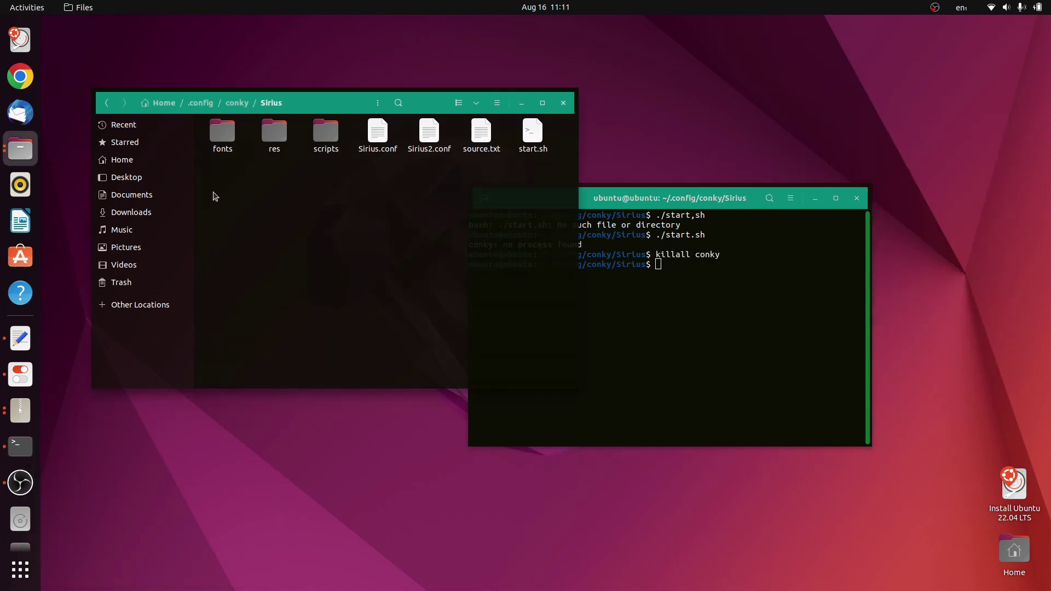
{"action": "double_click", "coordinate": [221, 134]}
{"action": "double_click", "coordinate": [230, 149]}
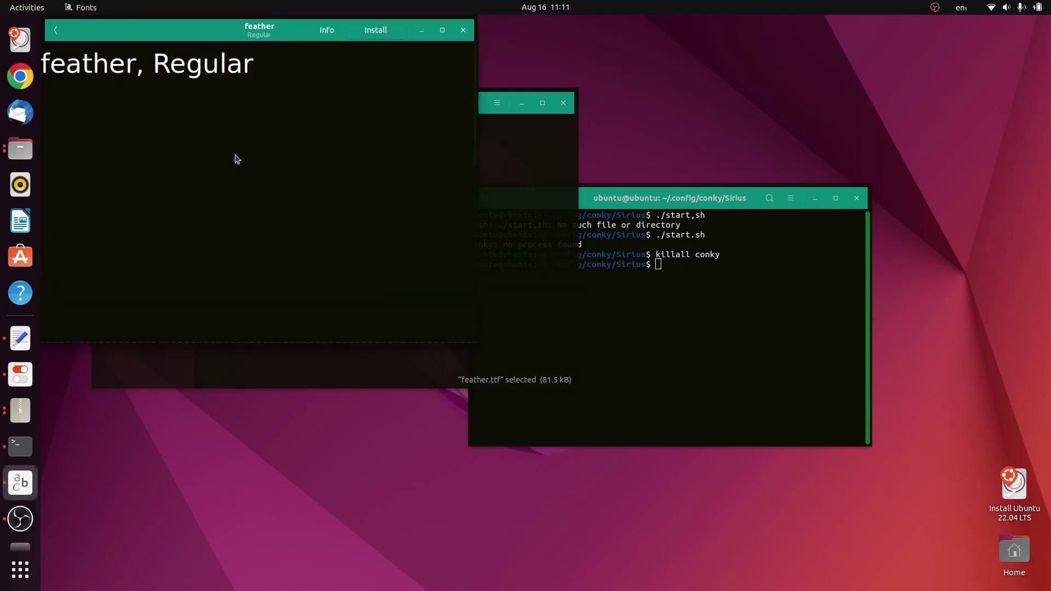
{"action": "left_click_drag", "start_coordinate": [231, 32], "coordinate": [367, 168]}
{"action": "left_click", "coordinate": [507, 165]}
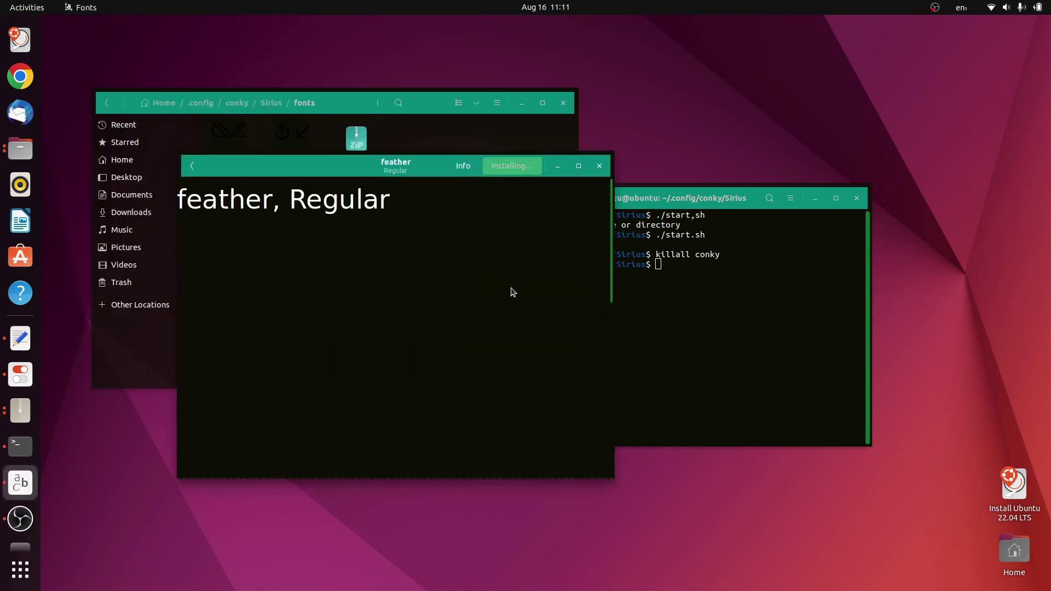
{"action": "left_click", "coordinate": [419, 149]}
{"action": "double_click", "coordinate": [282, 139]}
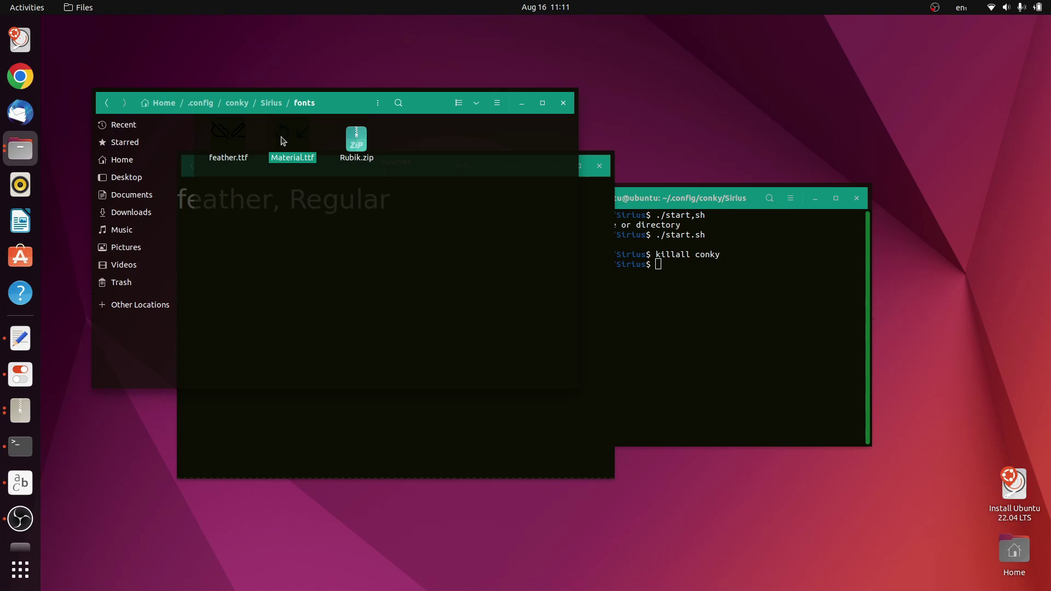
{"action": "left_click", "coordinate": [504, 400]}
{"action": "left_click", "coordinate": [512, 165]}
{"action": "left_click", "coordinate": [493, 148]}
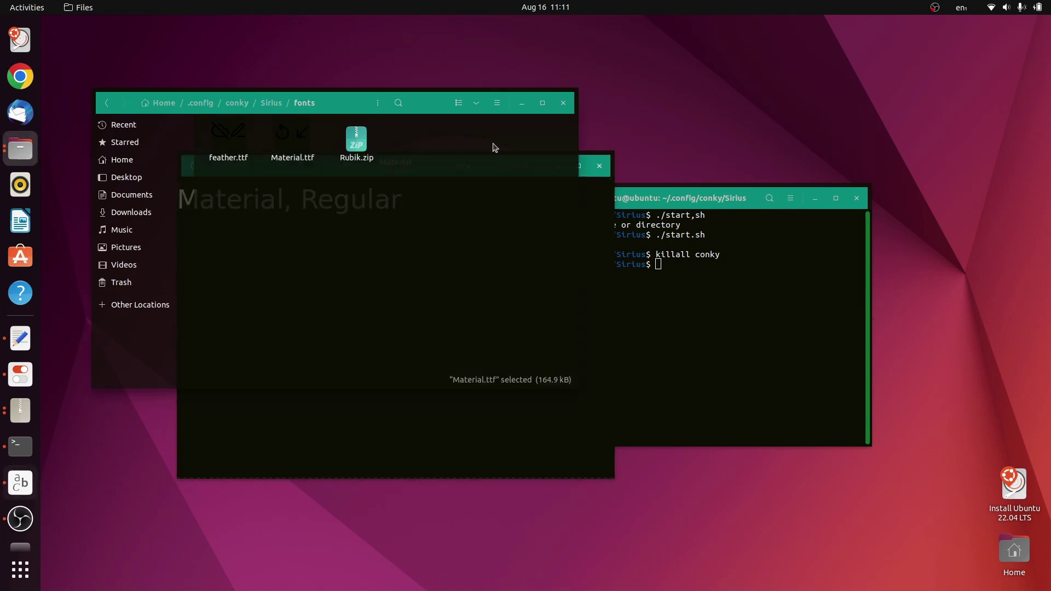
Open Rubik.zip and install the Rubik Italic and Rubik variable fonts.
{"action": "double_click", "coordinate": [354, 143]}
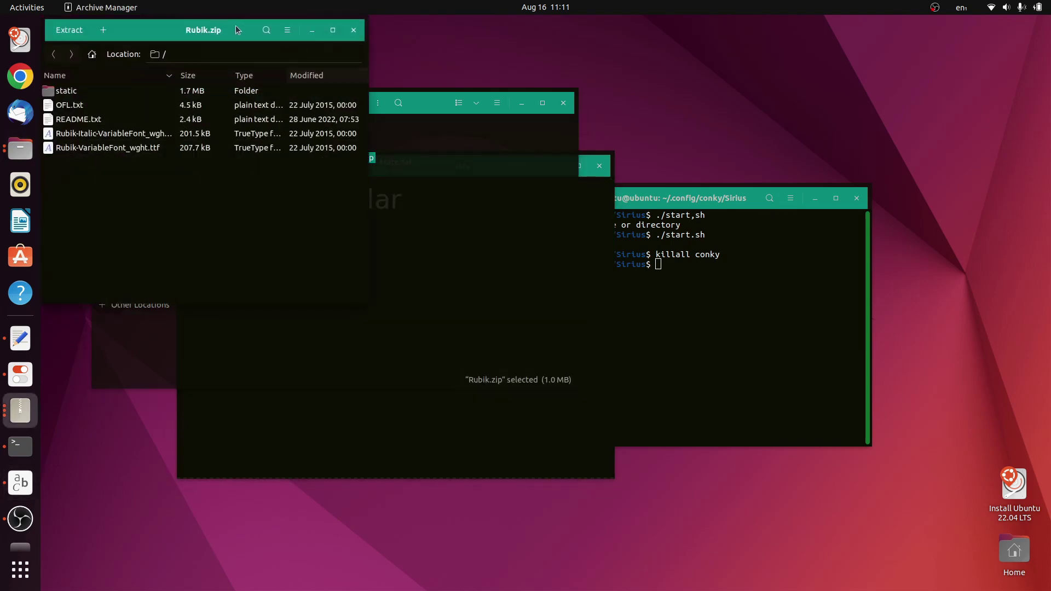
{"action": "left_click_drag", "start_coordinate": [236, 29], "coordinate": [714, 202]}
{"action": "double_click", "coordinate": [684, 305]}
{"action": "left_click", "coordinate": [502, 170]}
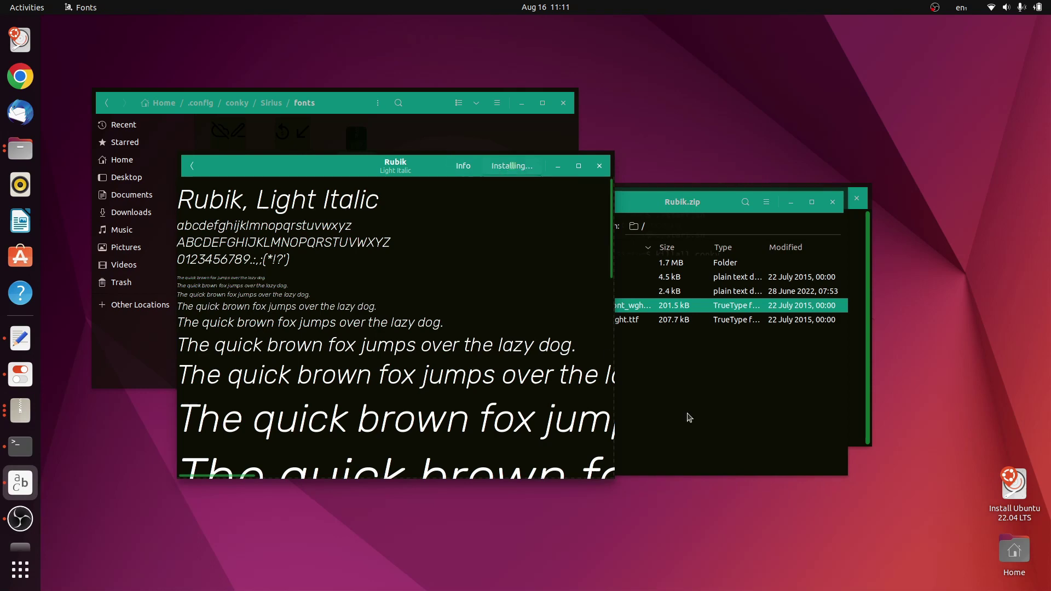
{"action": "left_click", "coordinate": [715, 427]}
{"action": "double_click", "coordinate": [575, 321]}
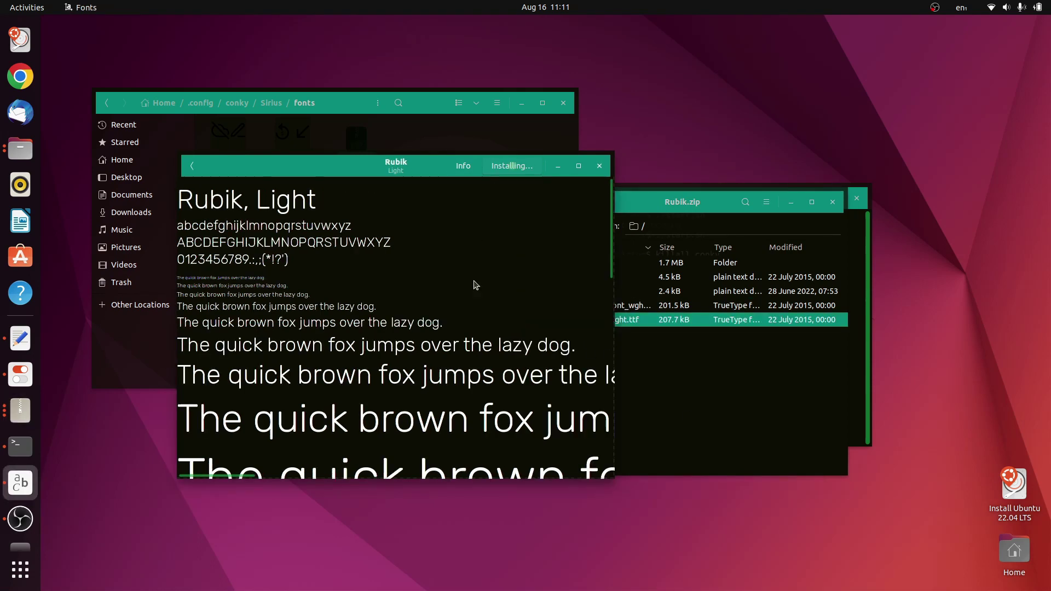
{"action": "left_click", "coordinate": [600, 165]}
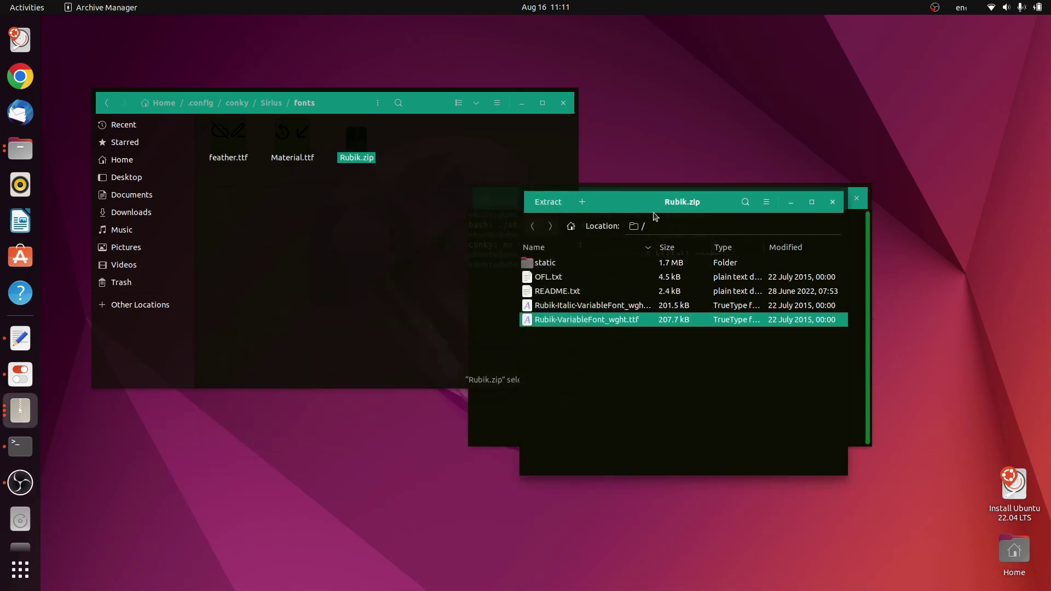
Close the Rubik.zip archive and go back up to the Sirius folder.
{"action": "left_click_drag", "start_coordinate": [678, 208], "coordinate": [506, 261]}
{"action": "left_click", "coordinate": [652, 256]}
{"action": "left_click", "coordinate": [363, 211]}
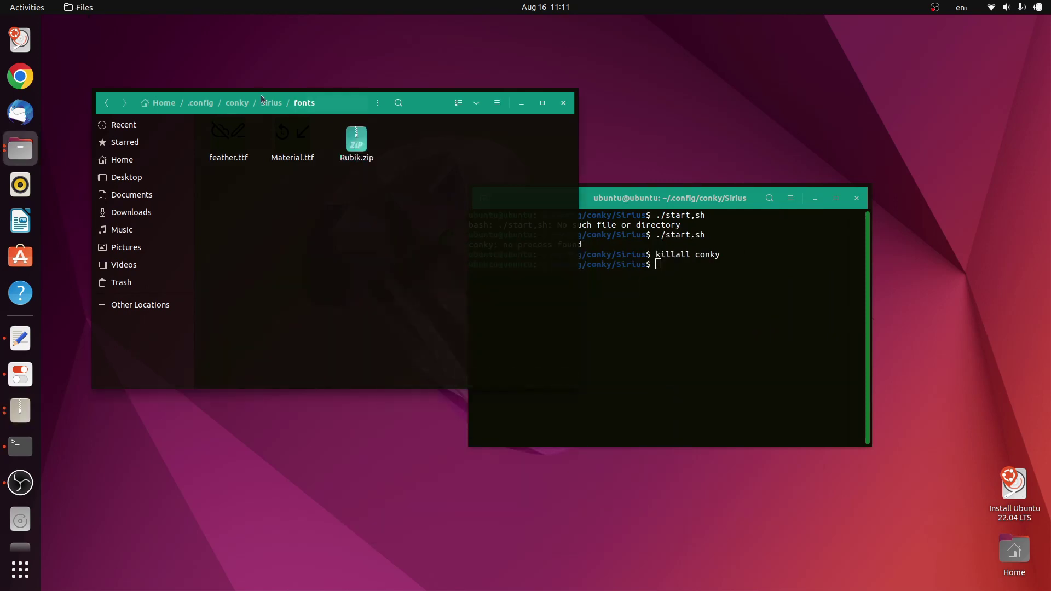
{"action": "left_click", "coordinate": [272, 103]}
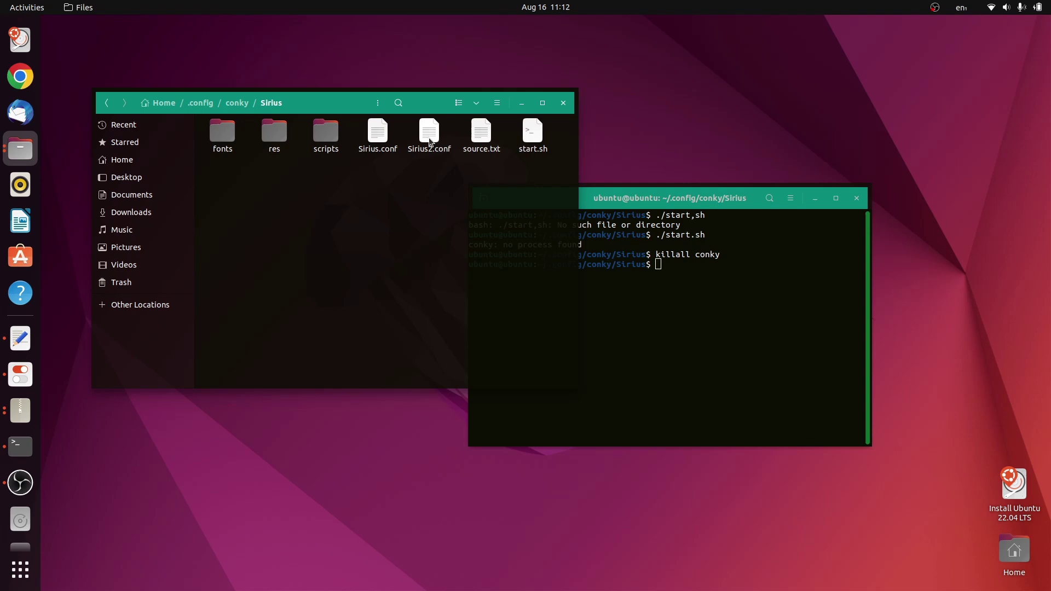
In Sirius.conf, set own_window_argb_visual on line 45 to true and save.
{"action": "double_click", "coordinate": [378, 131]}
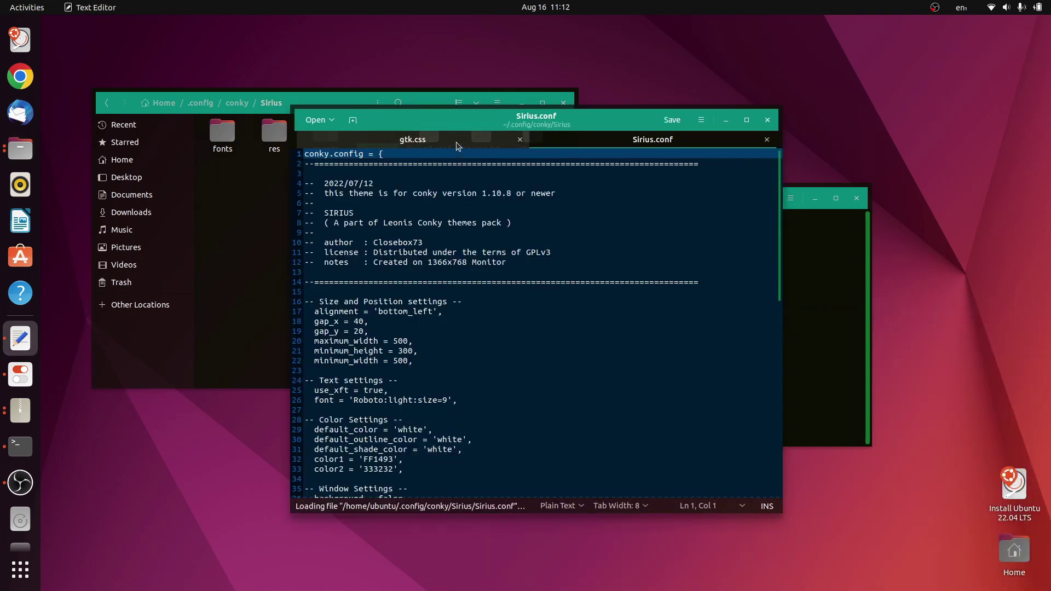
{"action": "left_click", "coordinate": [520, 139]}
{"action": "left_click_drag", "start_coordinate": [420, 117], "coordinate": [468, 113]}
{"action": "key", "text": "ctrl+f"}
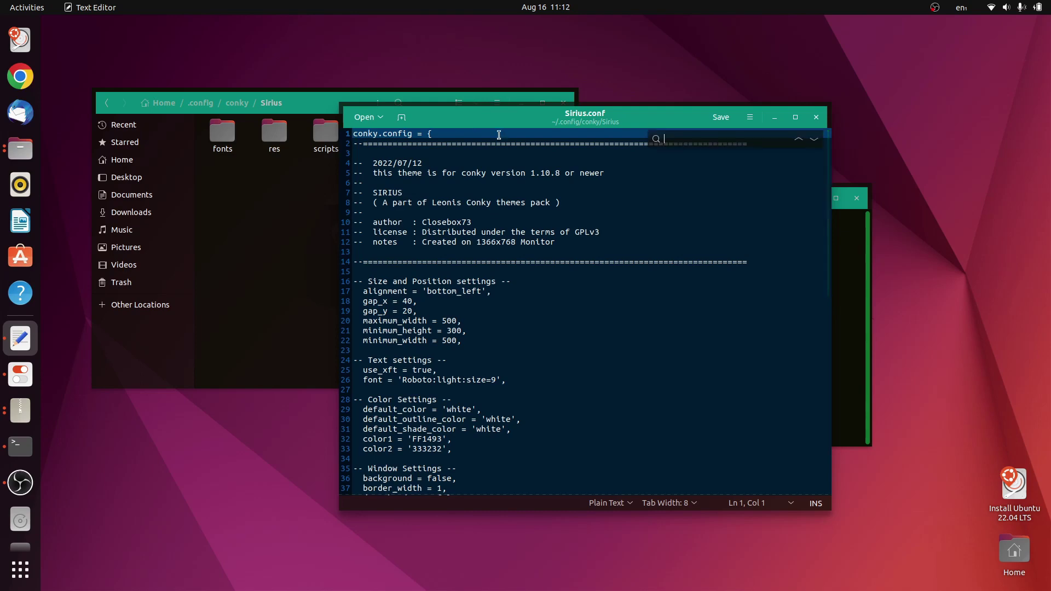
{"action": "left_click_drag", "start_coordinate": [602, 126], "coordinate": [587, 172]}
{"action": "left_click", "coordinate": [580, 315]}
{"action": "scroll", "coordinate": [579, 412], "scroll_direction": "down", "scroll_amount": 5}
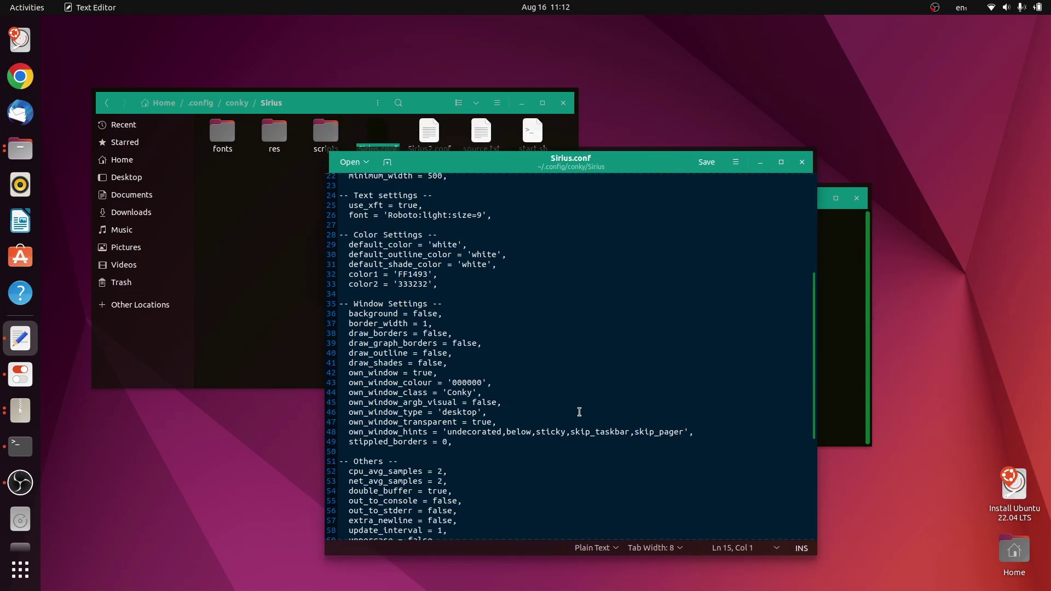
{"action": "double_click", "coordinate": [484, 403]}
{"action": "type", "text": "tru"}
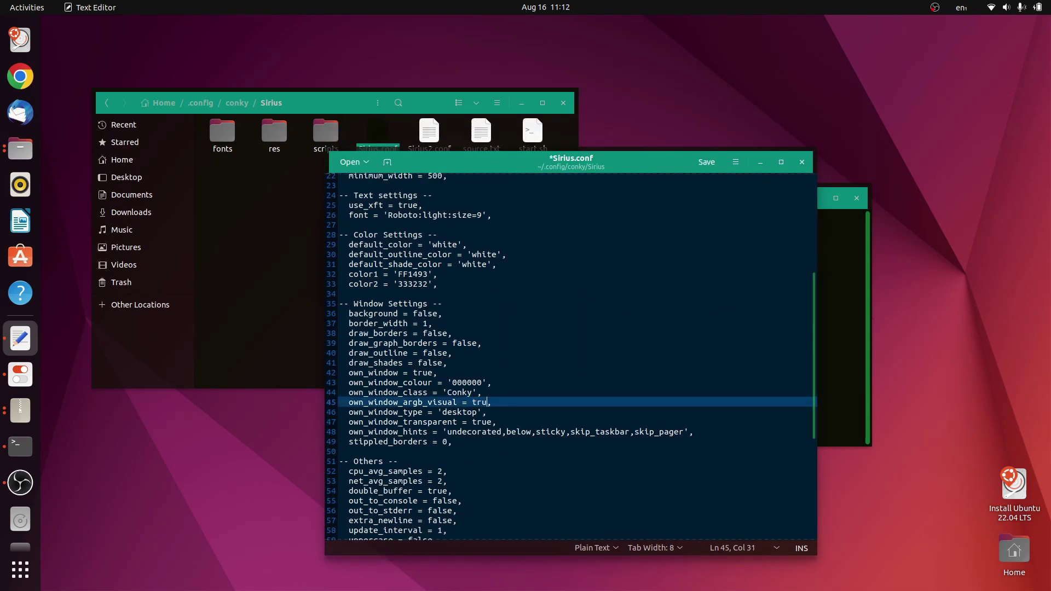
{"action": "key", "text": "ctrl+s"}
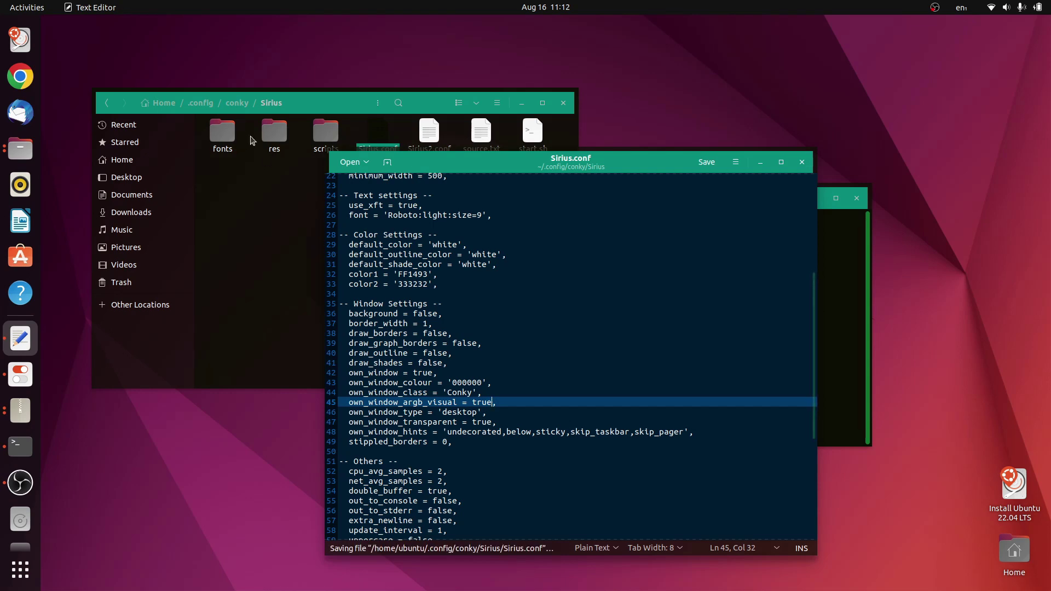
Open Sirius2.conf, set line 45's own_window_argb_visual to true, and save.
{"action": "left_click", "coordinate": [307, 165]}
{"action": "left_click", "coordinate": [426, 134]}
{"action": "double_click", "coordinate": [427, 134]}
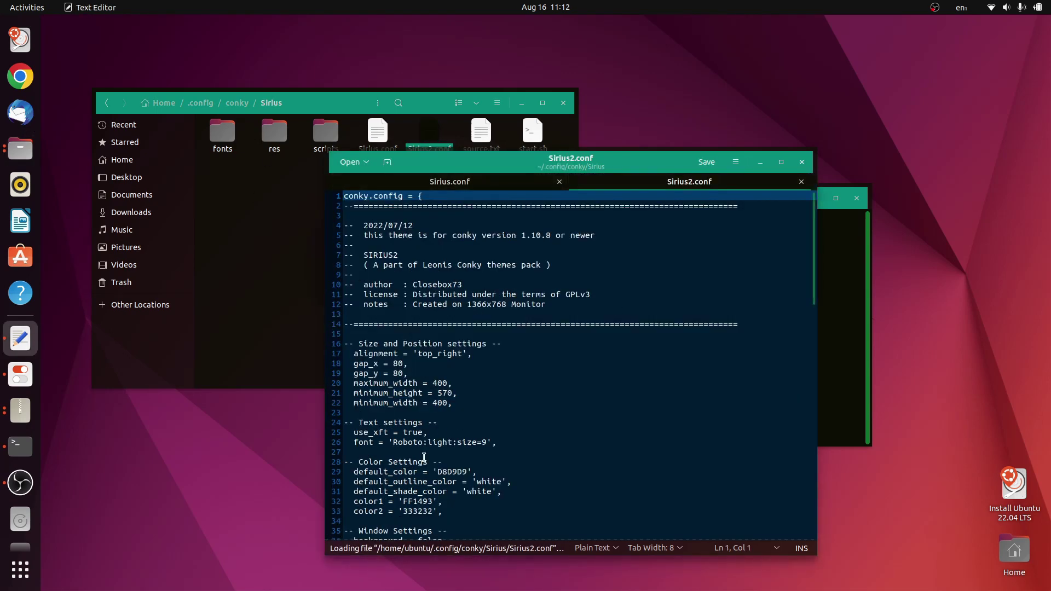
{"action": "scroll", "coordinate": [440, 454], "scroll_direction": "down", "scroll_amount": 5}
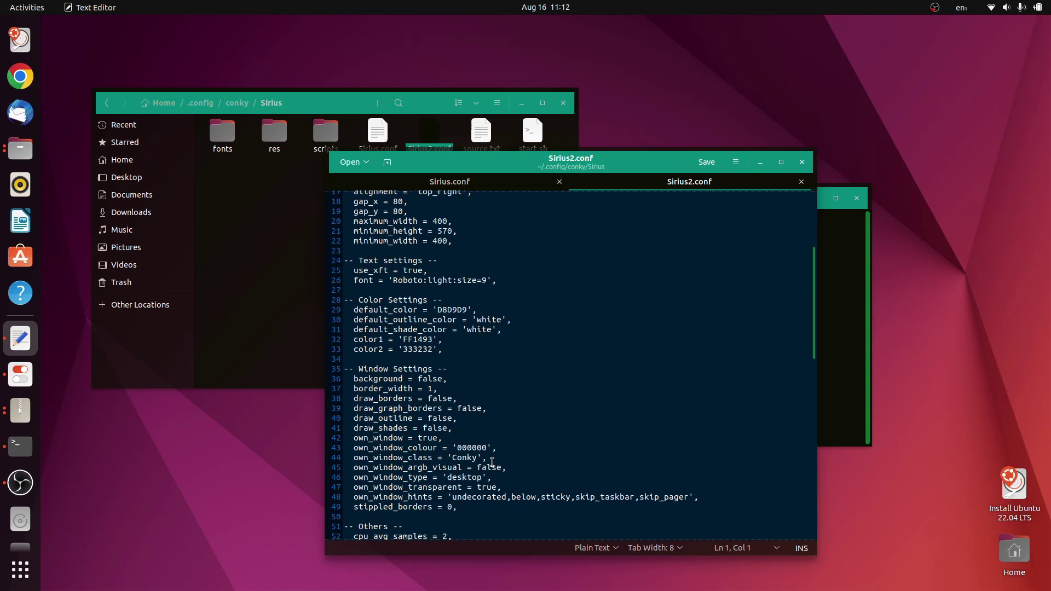
{"action": "double_click", "coordinate": [490, 467]}
{"action": "type", "text": "true"}
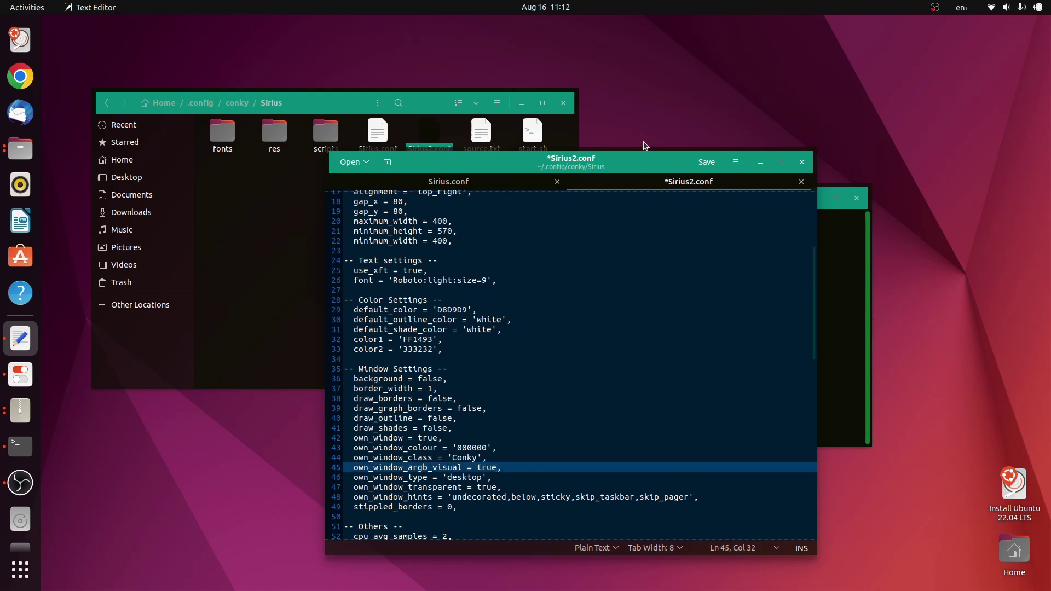
{"action": "key", "text": "ctrl+s"}
Open the Sirius scripts folder in Files to reach weather.sh.
{"action": "left_click", "coordinate": [558, 252]}
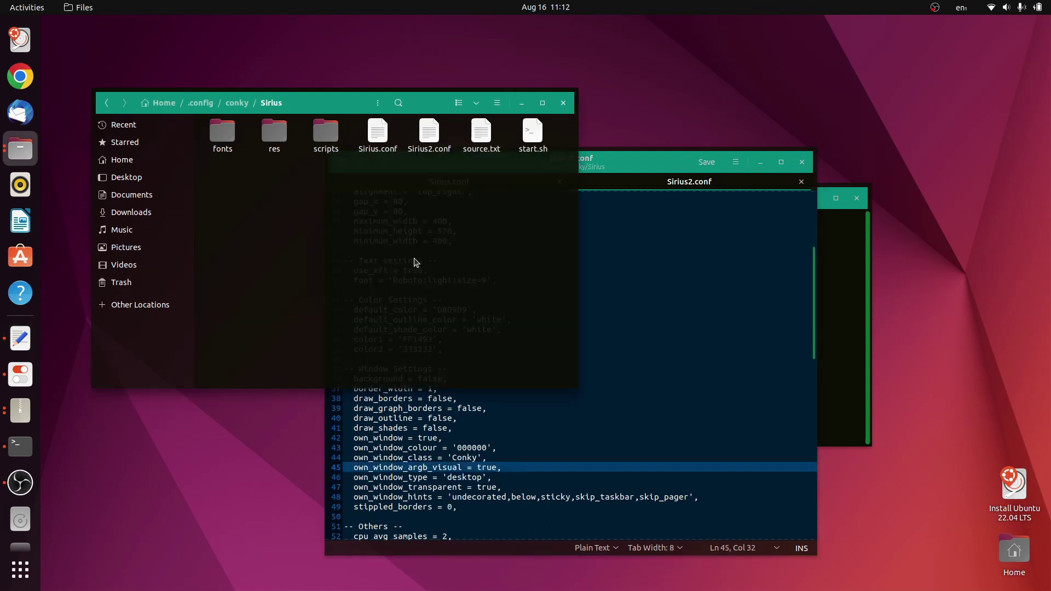
{"action": "double_click", "coordinate": [334, 144]}
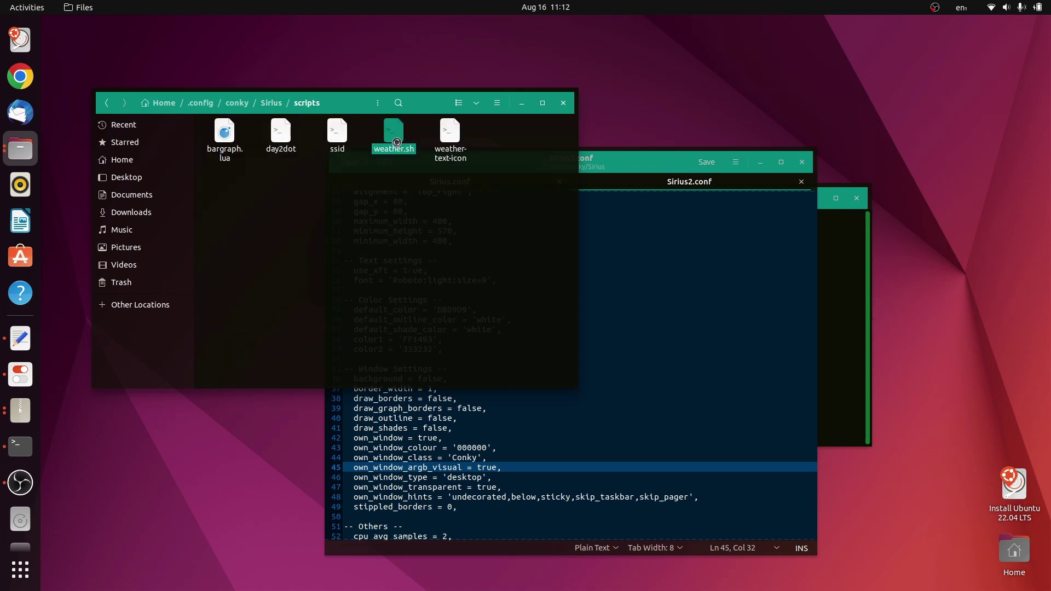
{"action": "left_click_drag", "start_coordinate": [432, 162], "coordinate": [244, 181]}
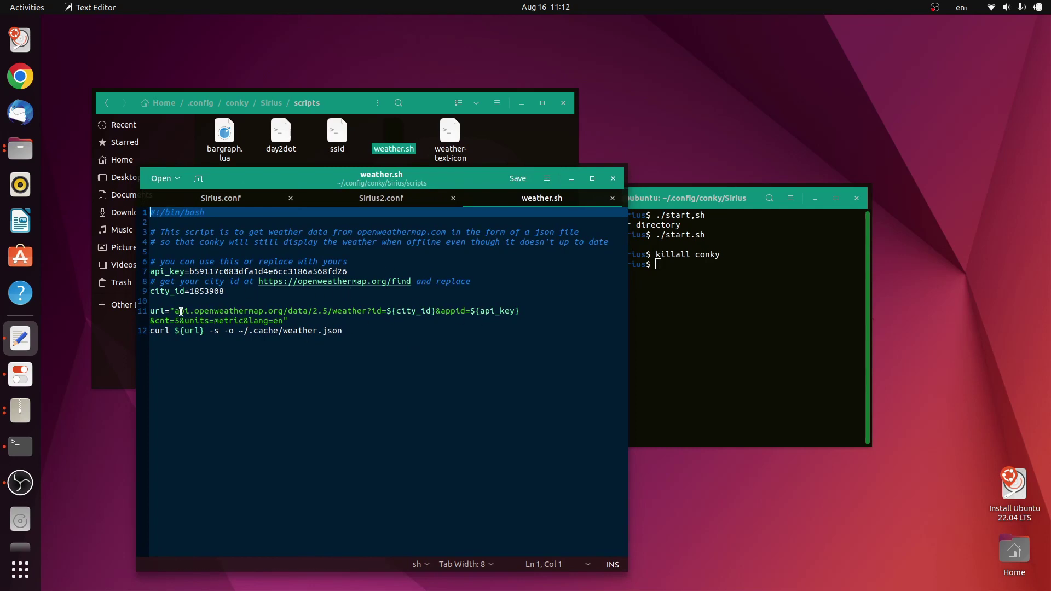
Look up Kolkata on OpenWeatherMap and copy its city ID 1275004 from the address bar.
{"action": "left_click_drag", "start_coordinate": [261, 281], "coordinate": [412, 281]}
{"action": "key", "text": "ctrl+c"}
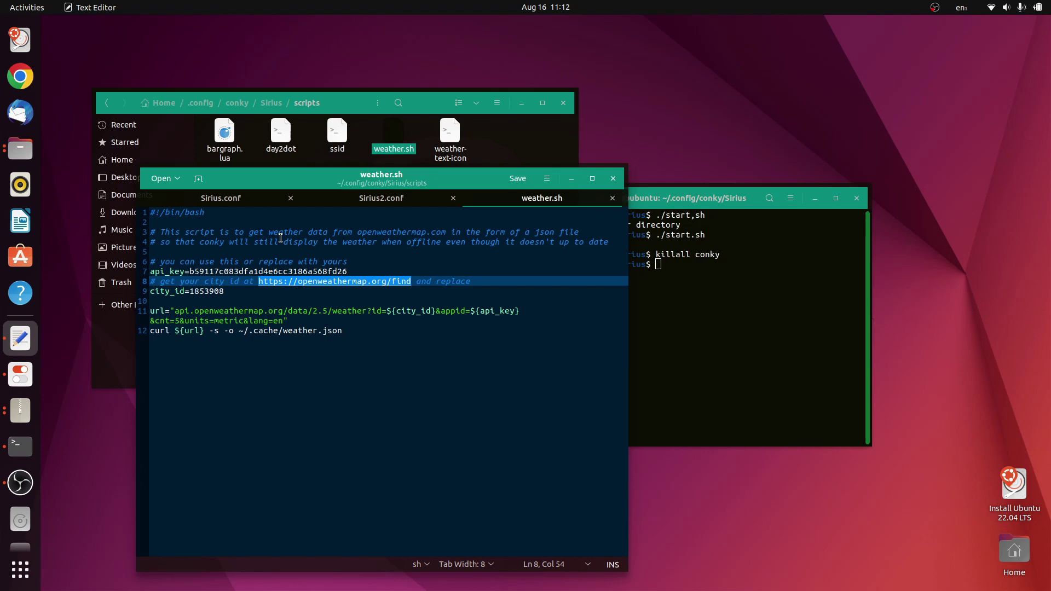
{"action": "key", "text": "super+2"}
{"action": "key", "text": "ctrl+v"}
{"action": "key", "text": "Return"}
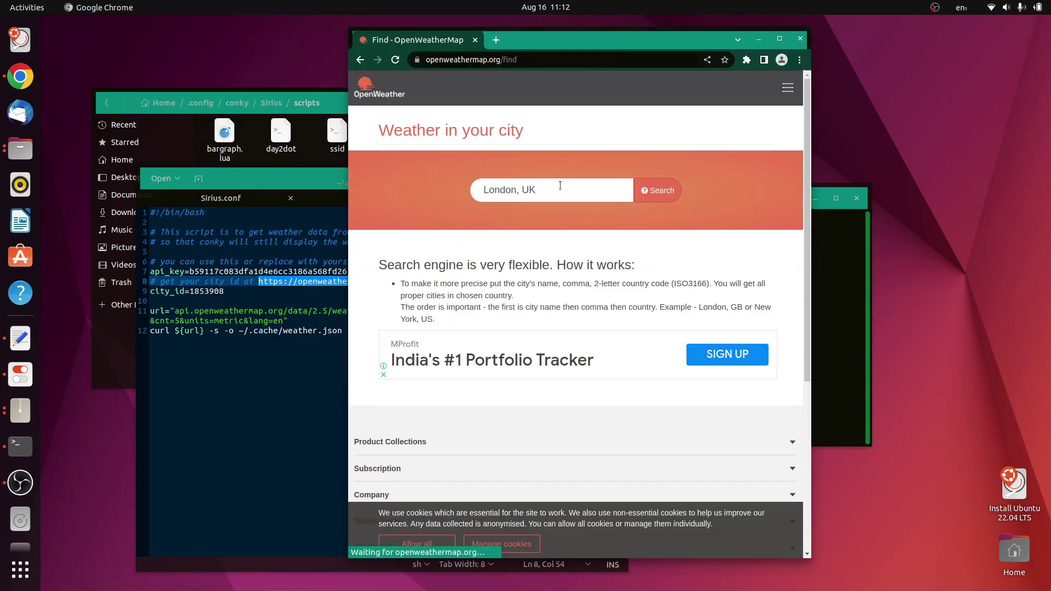
{"action": "left_click", "coordinate": [561, 187]}
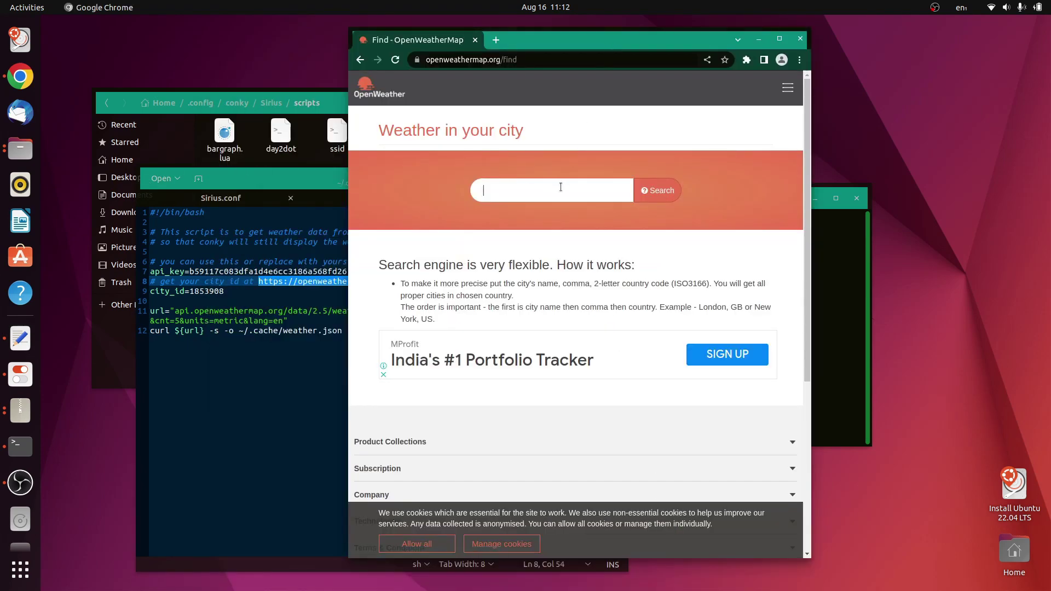
{"action": "type", "text": "kolkata"}
{"action": "key", "text": "Return"}
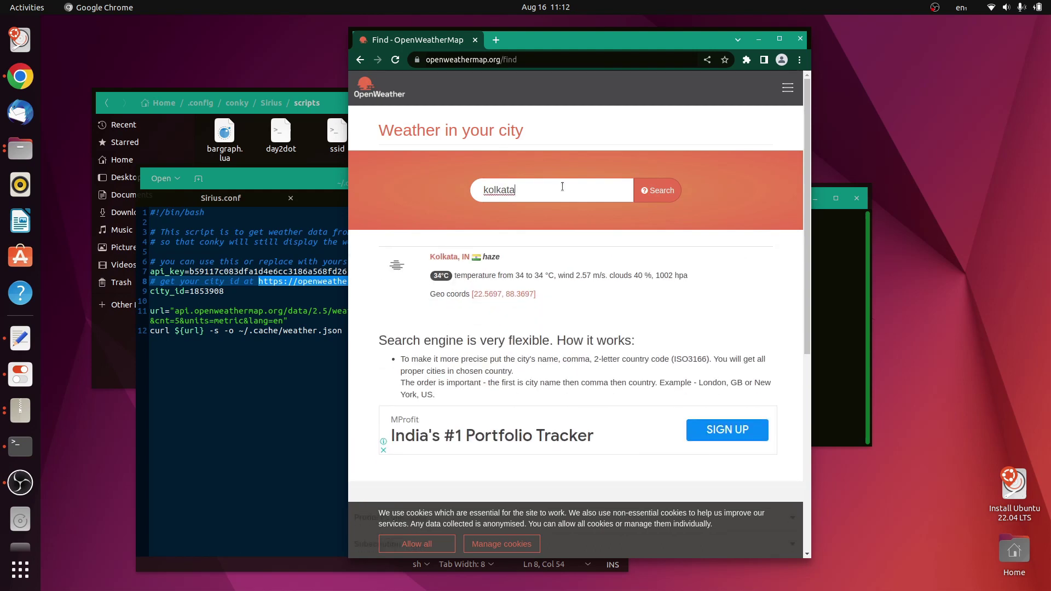
{"action": "left_click", "coordinate": [461, 260]}
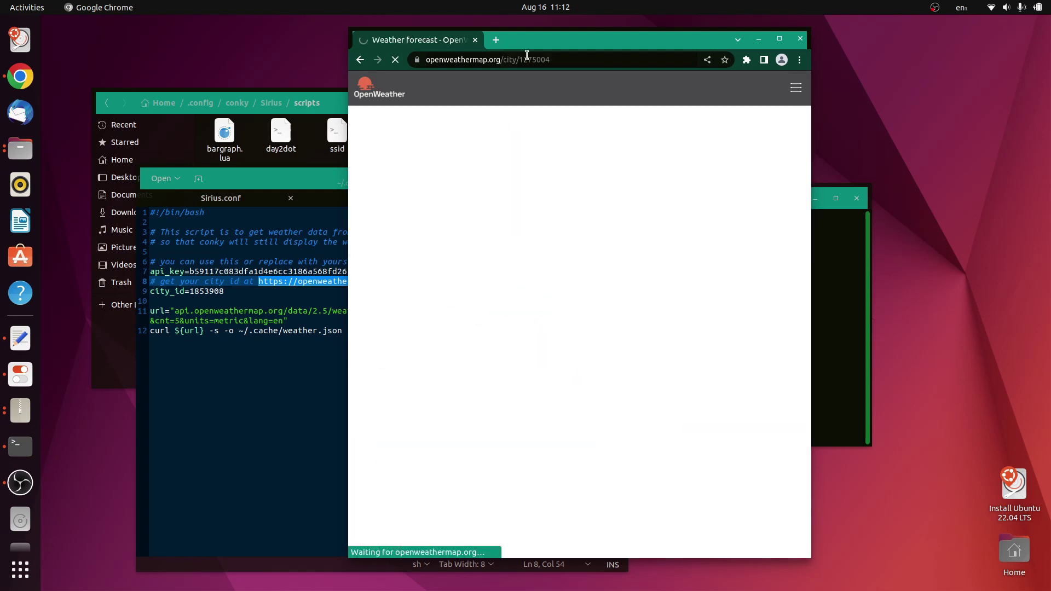
{"action": "double_click", "coordinate": [560, 59]}
{"action": "key", "text": "ctrl+c"}
Replace the city_id on line 9 of weather.sh with 1275004 and save the file.
{"action": "left_click", "coordinate": [345, 331]}
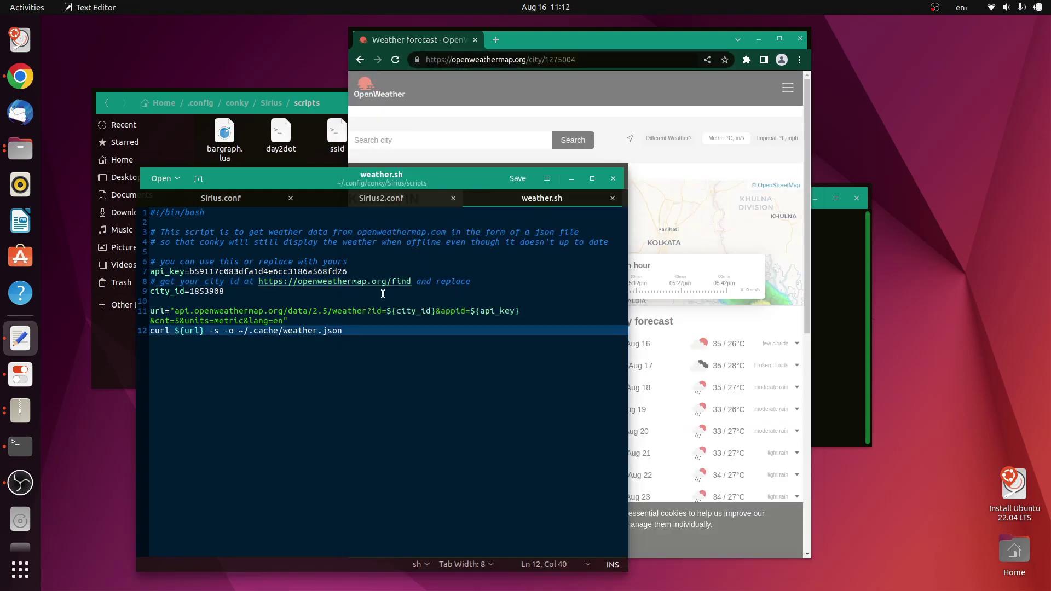
{"action": "double_click", "coordinate": [208, 292]}
{"action": "key", "text": "ctrl+v"}
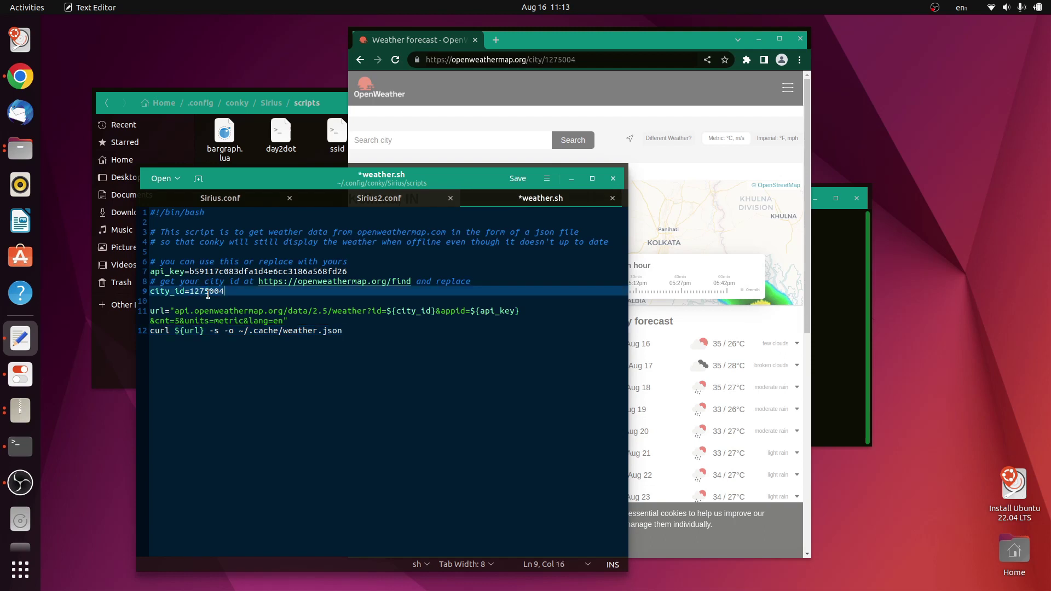
{"action": "key", "text": "ctrl+s"}
{"action": "left_click", "coordinate": [386, 197]}
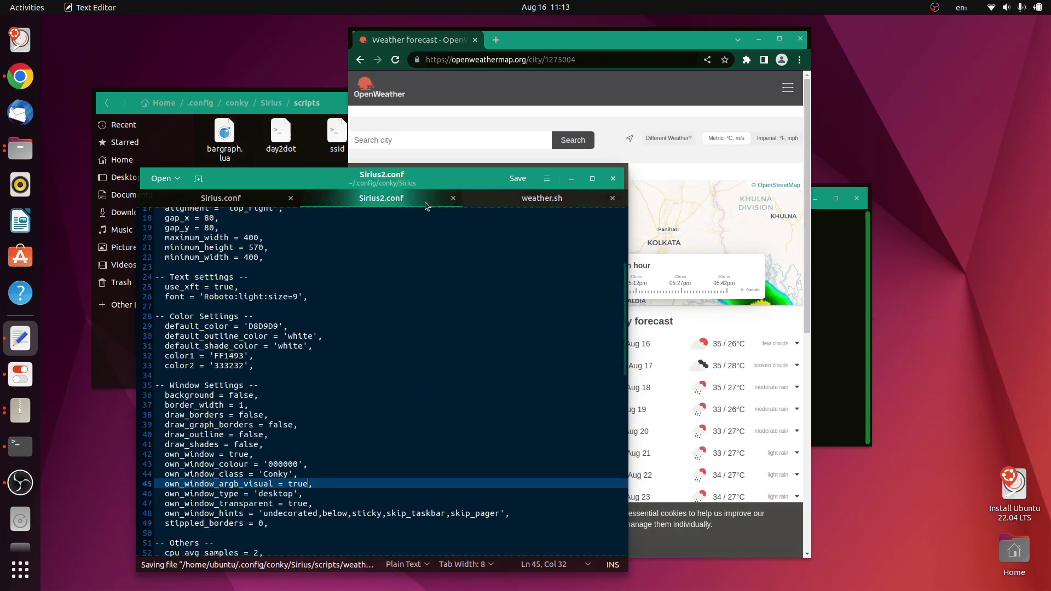
Close weather.sh and Sirius.conf, minimising Chrome and repositioning the editor window.
{"action": "left_click", "coordinate": [612, 198]}
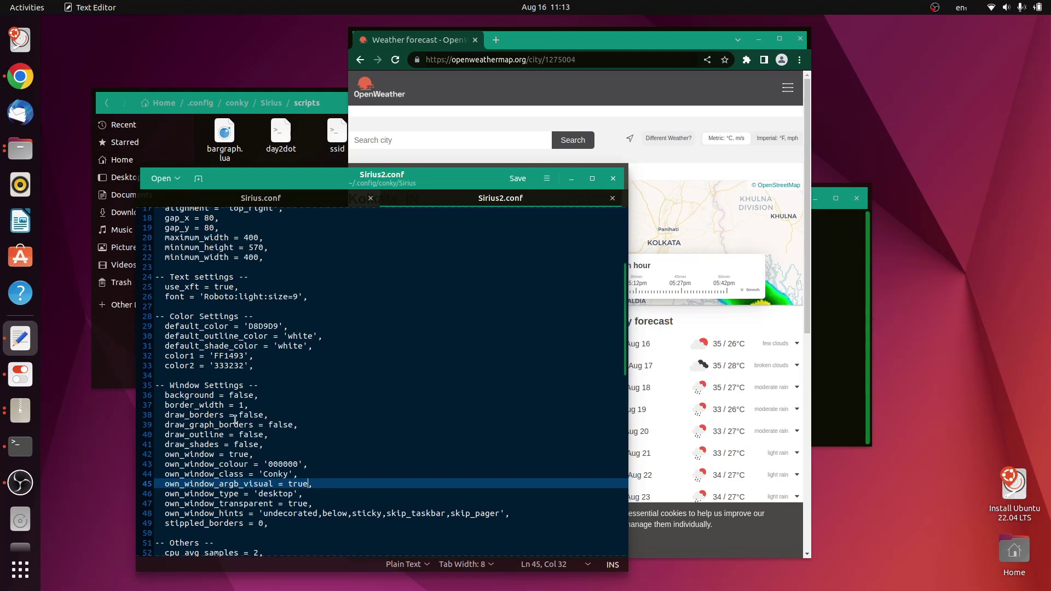
{"action": "left_click_drag", "start_coordinate": [453, 189], "coordinate": [582, 136]}
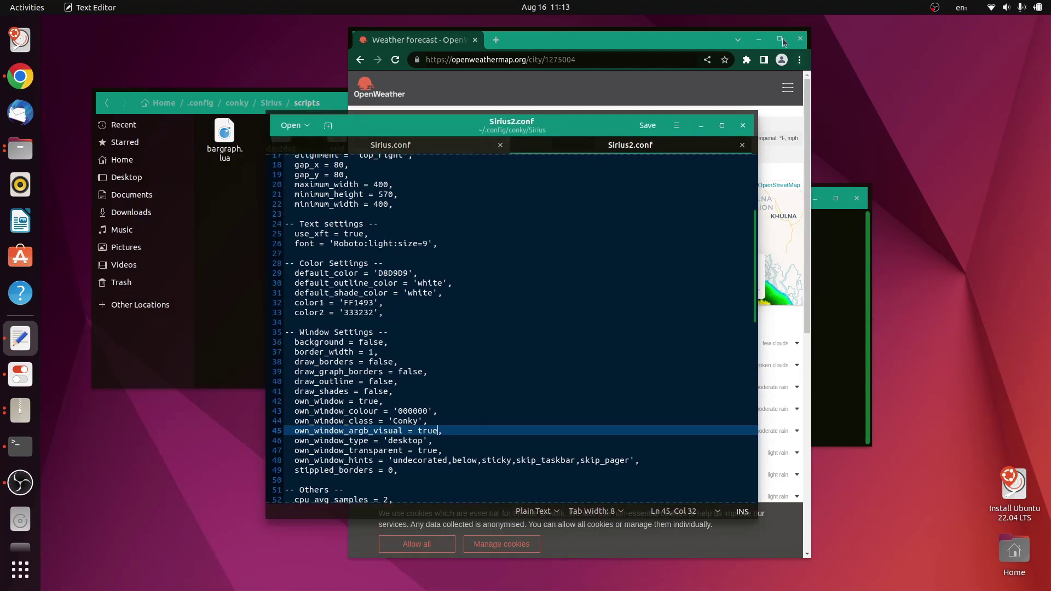
{"action": "left_click", "coordinate": [760, 40]}
{"action": "left_click_drag", "start_coordinate": [545, 128], "coordinate": [646, 80]}
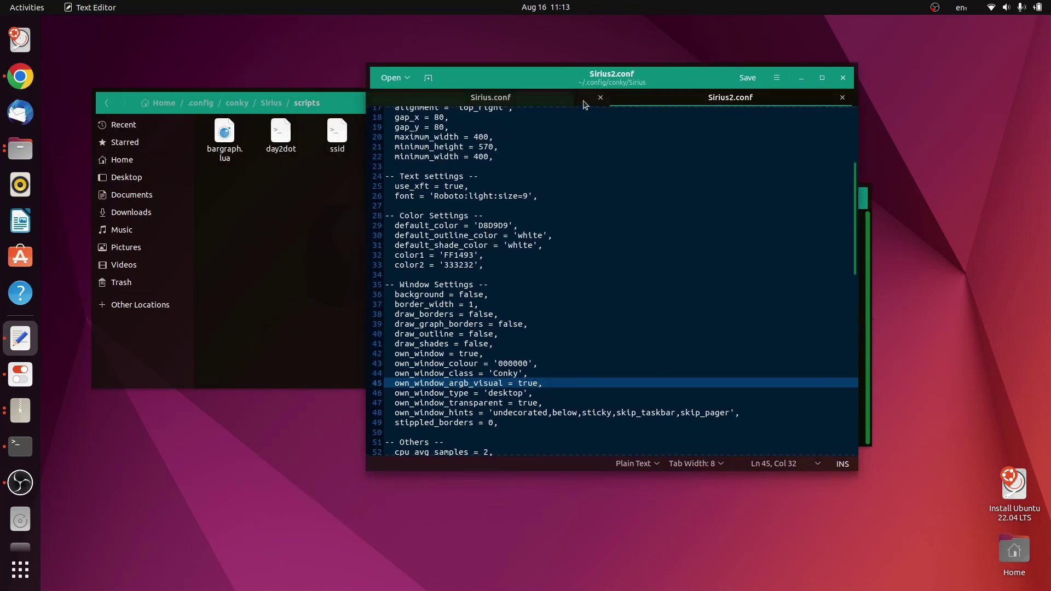
{"action": "left_click", "coordinate": [601, 97]}
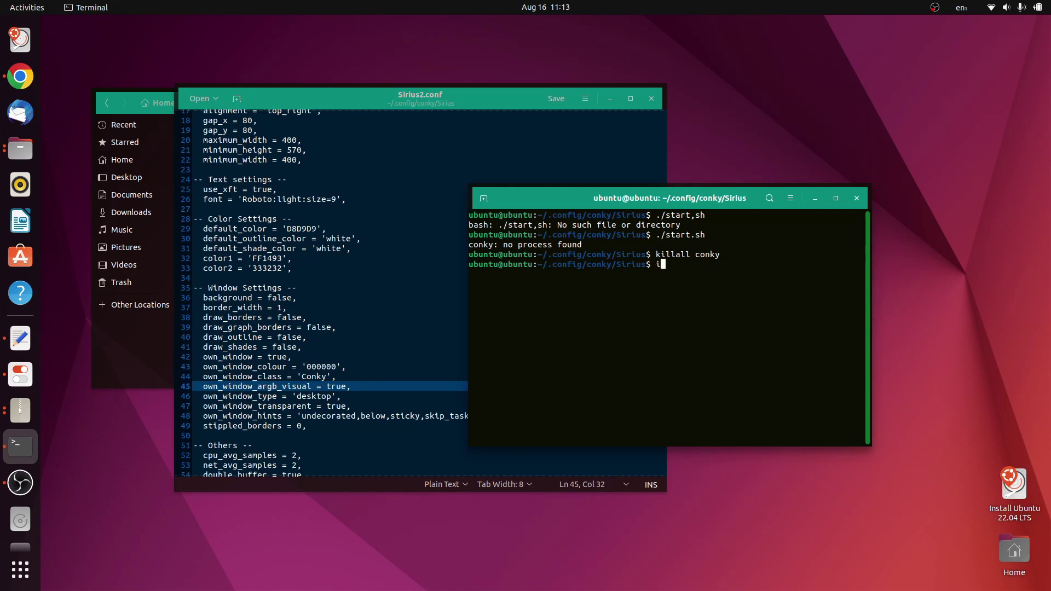
Run ip link in Terminal and copy the wireless interface name wlo1.
{"action": "type", "text": "p link"}
{"action": "key", "text": "Return"}
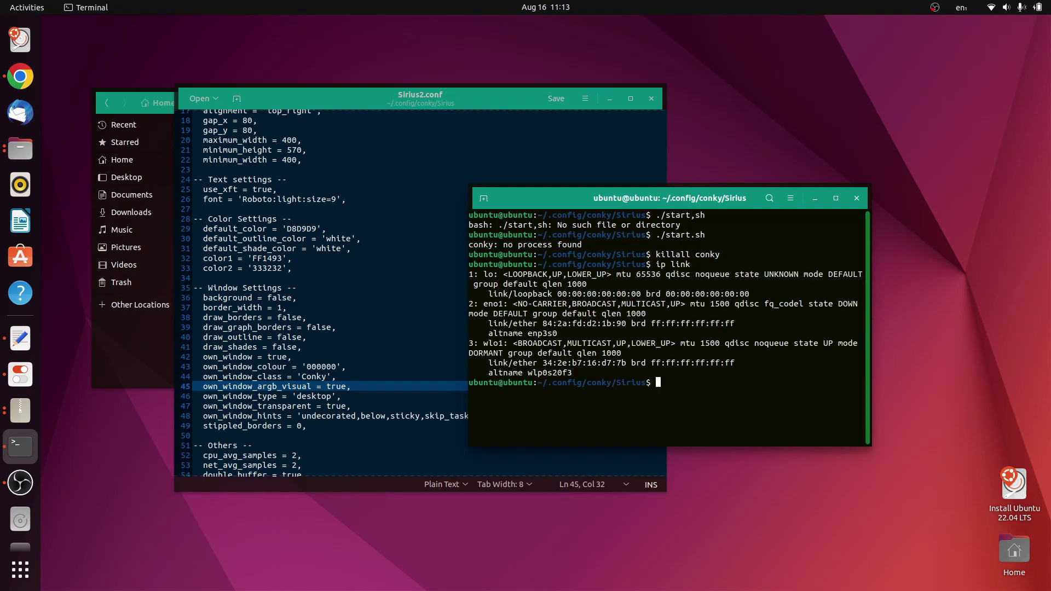
{"action": "double_click", "coordinate": [492, 343]}
{"action": "right_click", "coordinate": [499, 343]}
{"action": "left_click", "coordinate": [525, 354]}
Search Sirius2.conf for 'id' and scroll down to the network speed lines.
{"action": "left_click", "coordinate": [345, 356]}
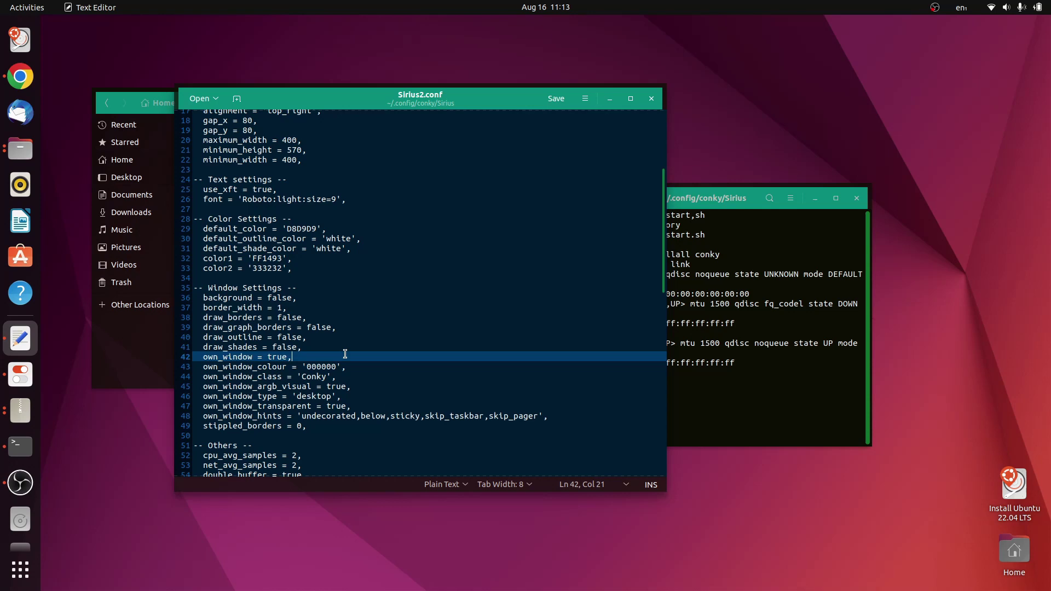
{"action": "key", "text": "ctrl+f"}
{"action": "type", "text": "id"}
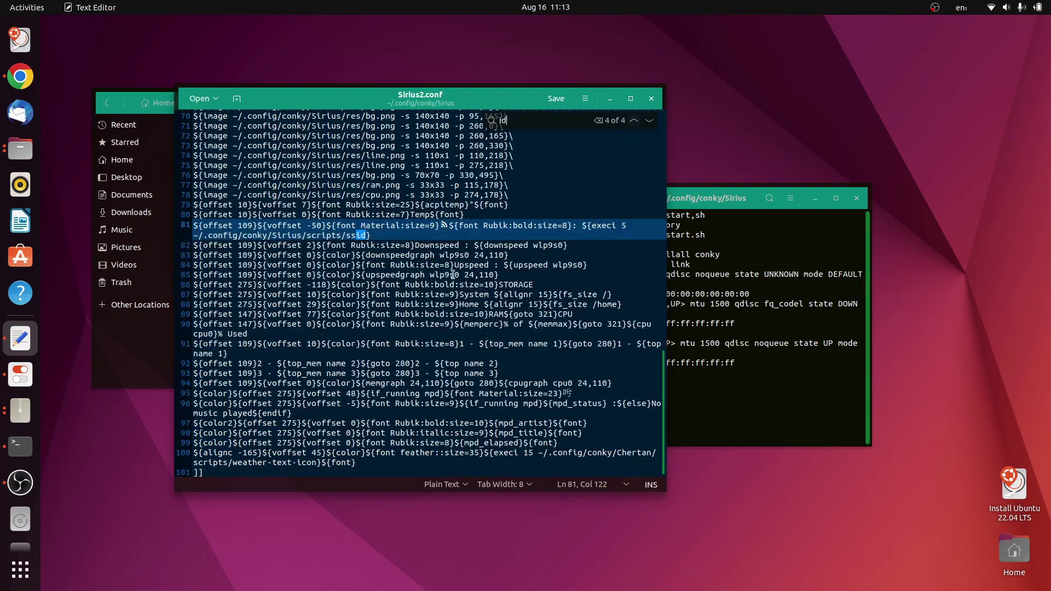
{"action": "left_click", "coordinate": [650, 121]}
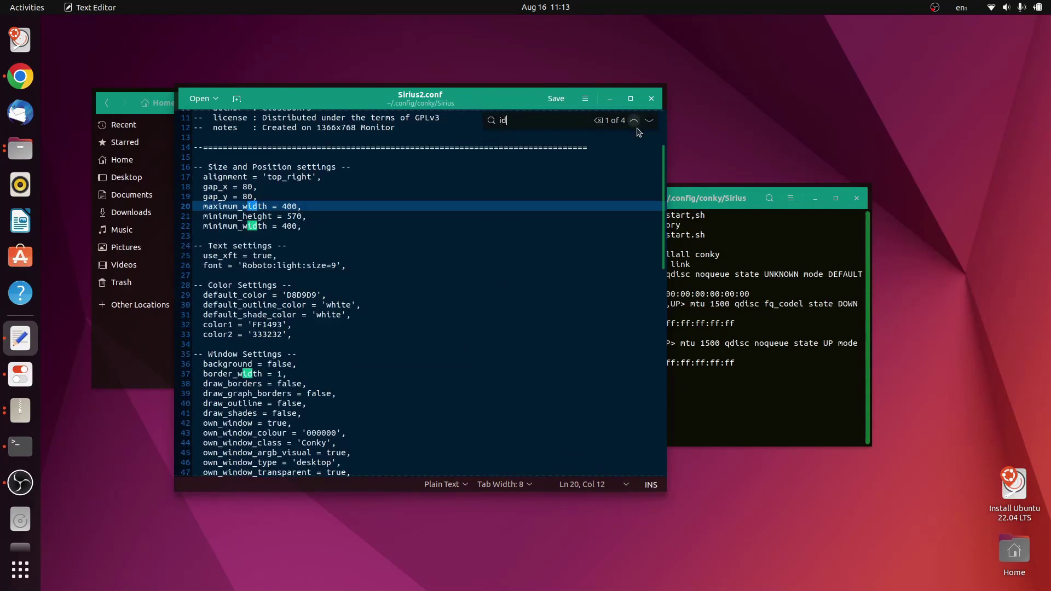
{"action": "scroll", "coordinate": [661, 193], "scroll_direction": "up", "scroll_amount": 3}
{"action": "left_click", "coordinate": [563, 206]}
{"action": "scroll", "coordinate": [500, 265], "scroll_direction": "down", "scroll_amount": 14}
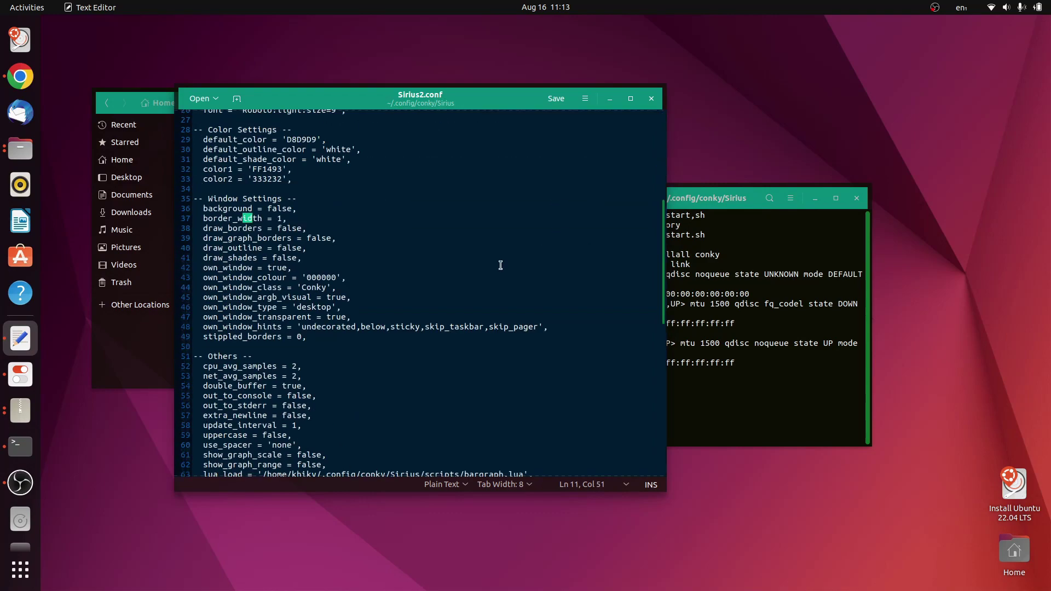
{"action": "scroll", "coordinate": [500, 265], "scroll_direction": "down", "scroll_amount": 3}
Replace wlp9s0 with wlo1 on the Downspeed and Upspeed lines, save, and close the editor.
{"action": "left_click", "coordinate": [460, 286]}
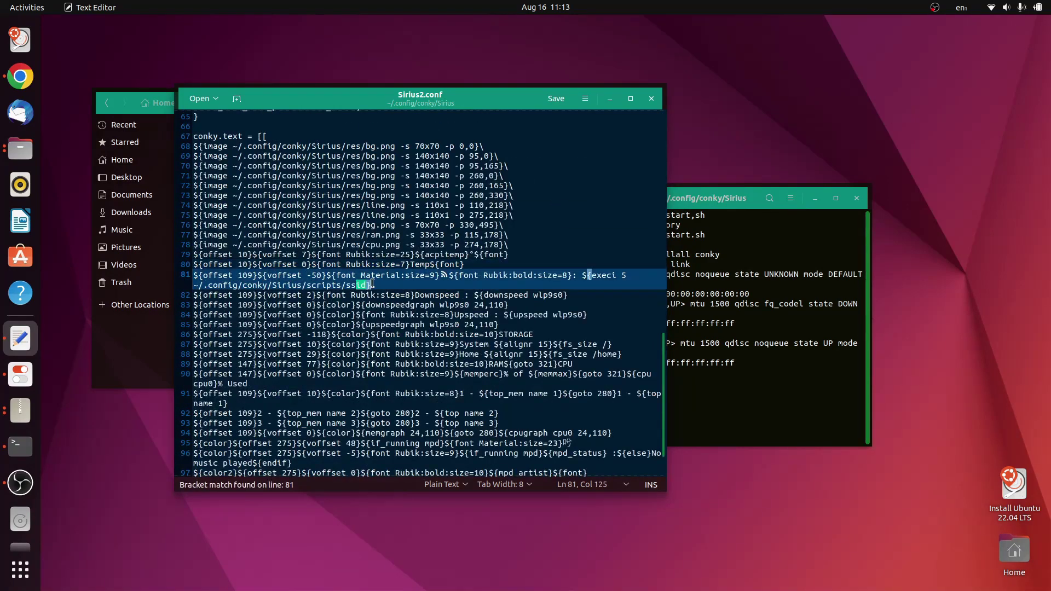
{"action": "left_click_drag", "start_coordinate": [564, 295], "coordinate": [534, 296]}
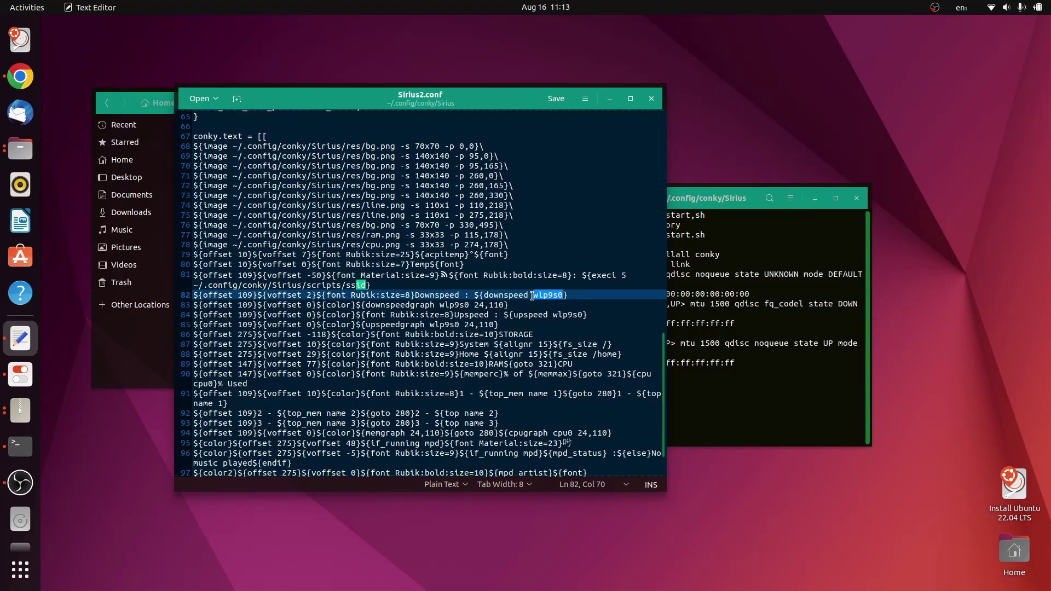
{"action": "type", "text": "wlo1"}
{"action": "double_click", "coordinate": [570, 317]}
{"action": "left_click", "coordinate": [569, 316]}
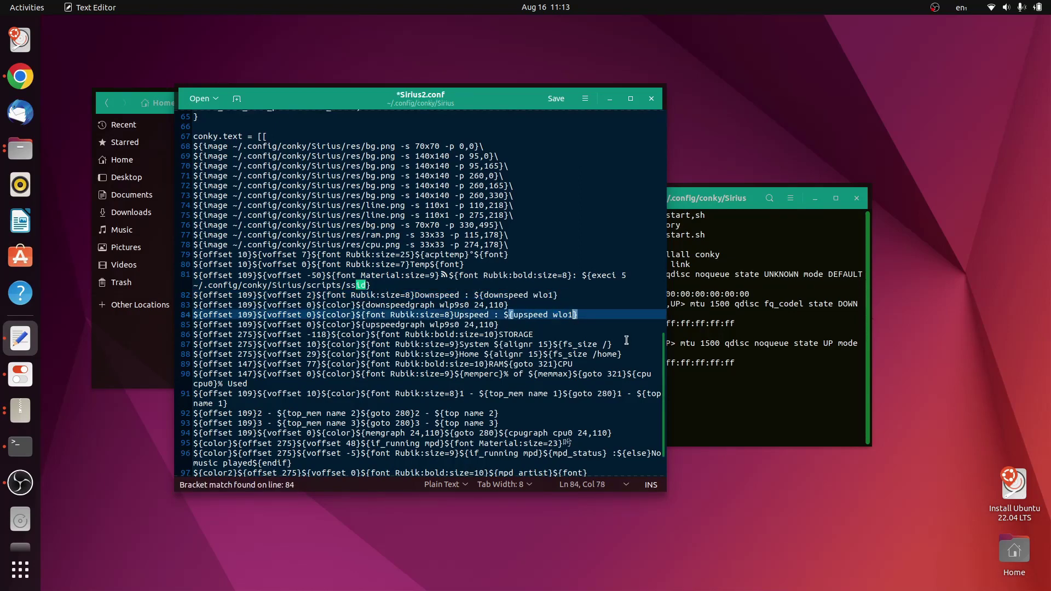
{"action": "left_click", "coordinate": [558, 378]}
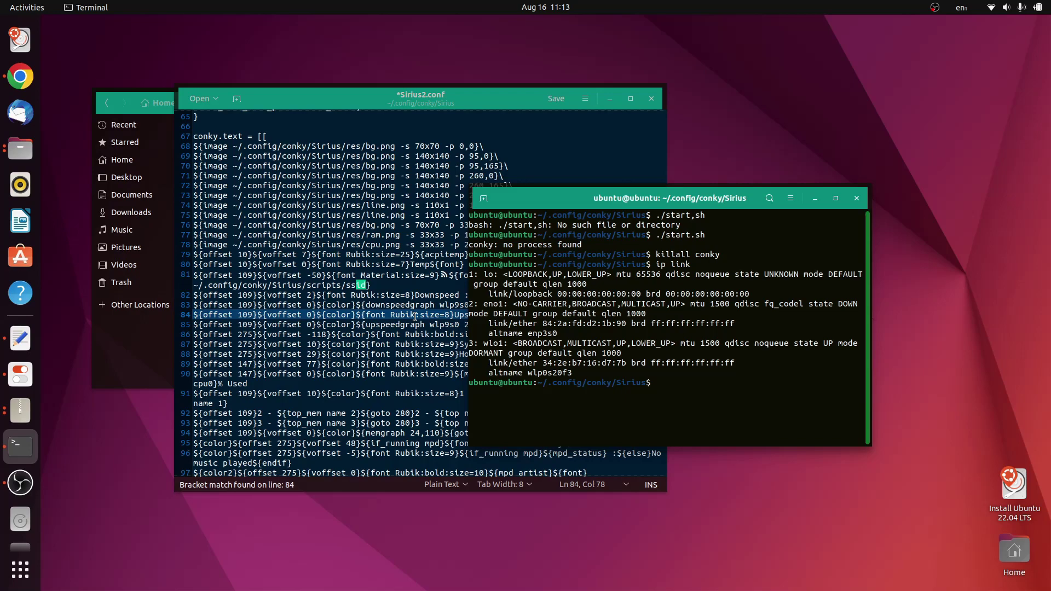
{"action": "left_click", "coordinate": [390, 316]}
{"action": "key", "text": "ctrl+s"}
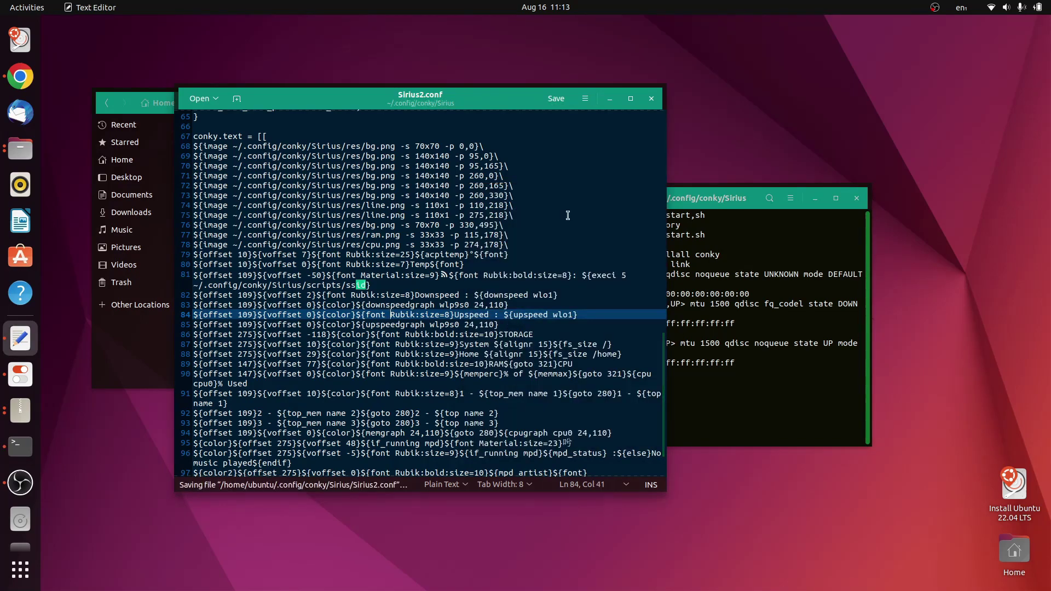
{"action": "left_click", "coordinate": [651, 98]}
Run ./start.sh in Terminal to launch the Sirius conky widgets.
{"action": "right_click", "coordinate": [400, 261]}
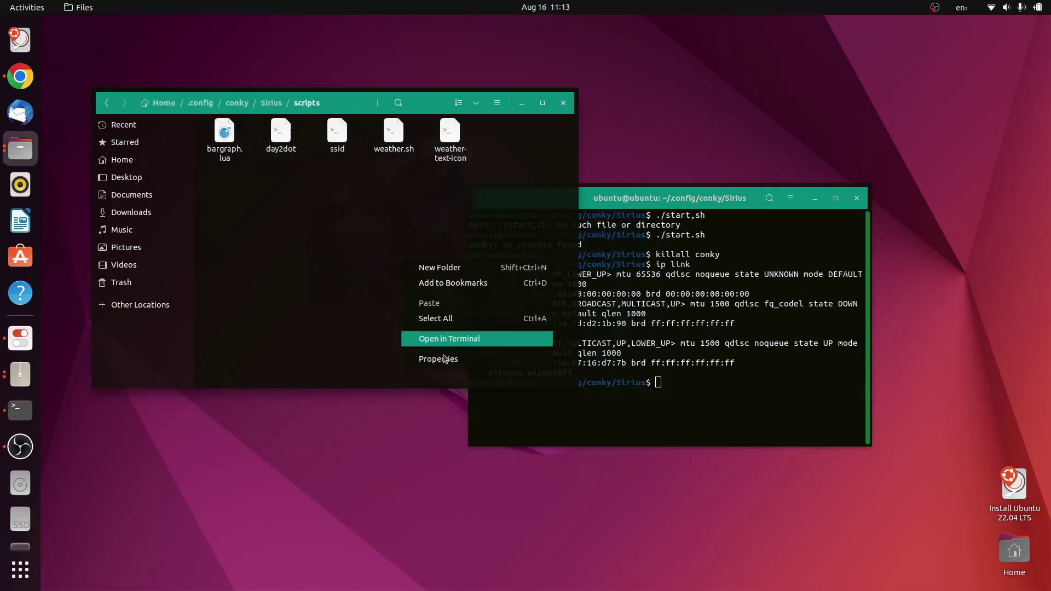
{"action": "key", "text": "Escape"}
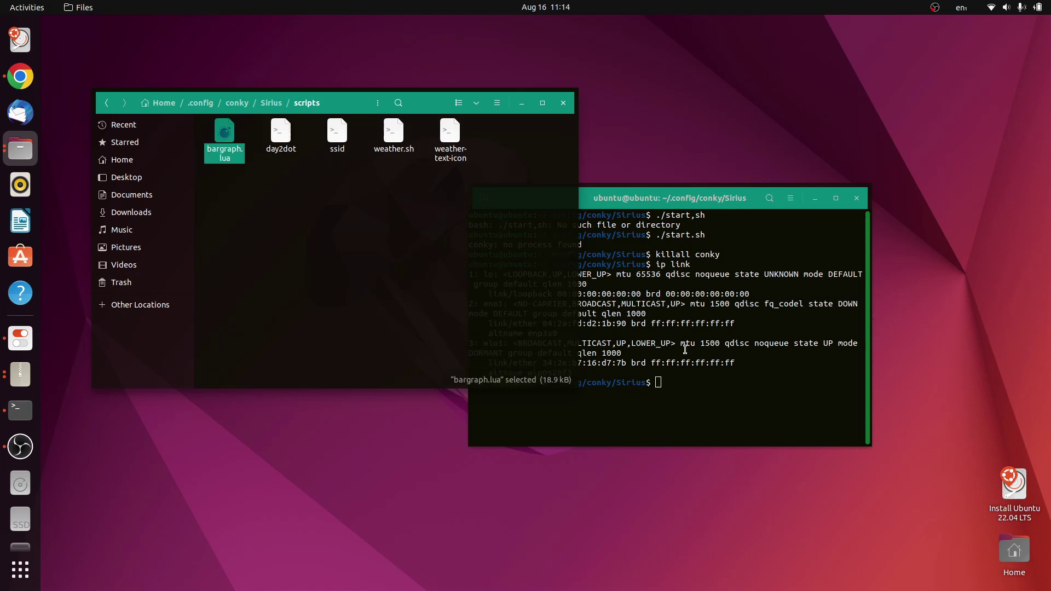
{"action": "left_click", "coordinate": [711, 354]}
{"action": "type", "text": "./start.sh"}
{"action": "key", "text": "Return"}
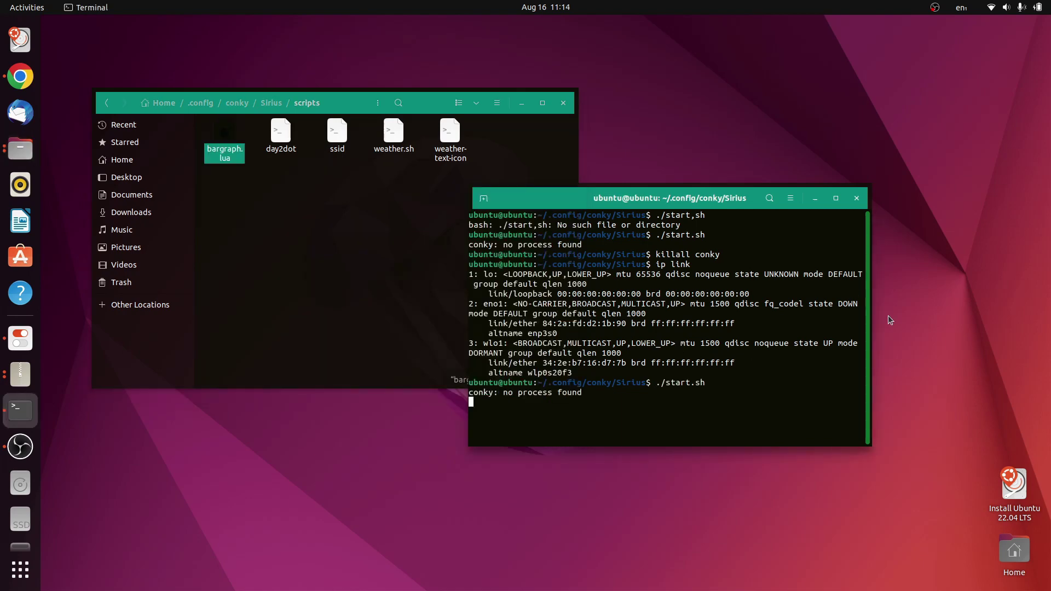
{"action": "left_click_drag", "start_coordinate": [749, 200], "coordinate": [487, 148]}
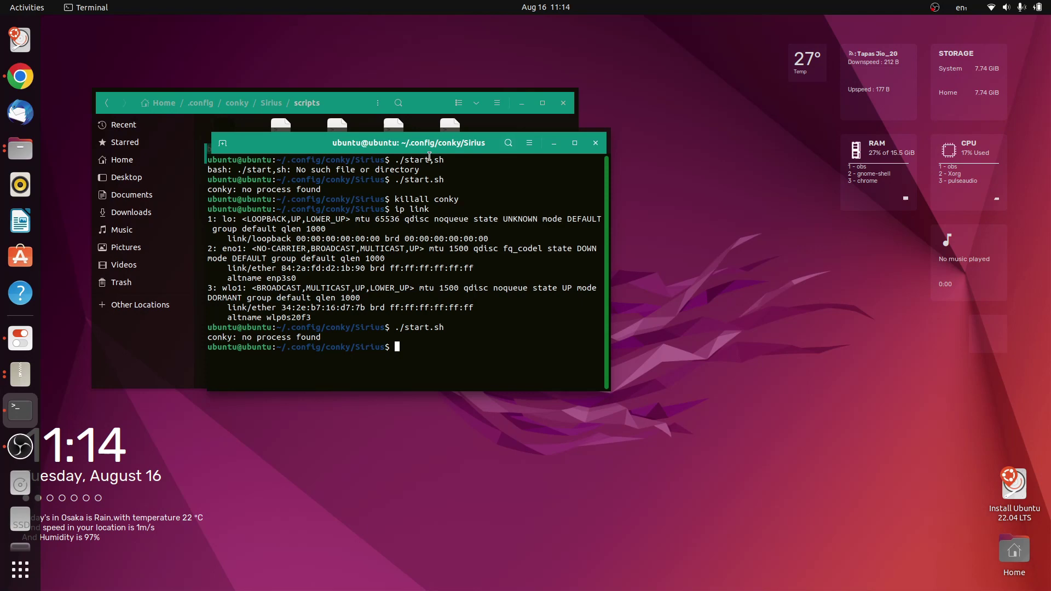
{"action": "left_click_drag", "start_coordinate": [432, 149], "coordinate": [580, 144]}
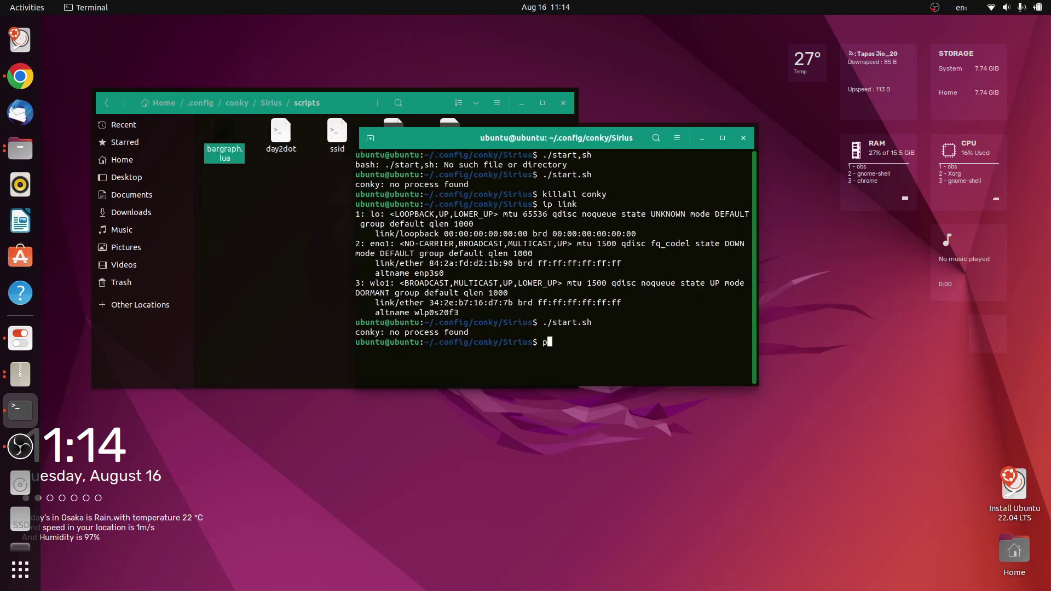
Ping google.com to check connectivity, then close the terminal and confirm.
{"action": "type", "text": "ing google.com"}
{"action": "key", "text": "Return"}
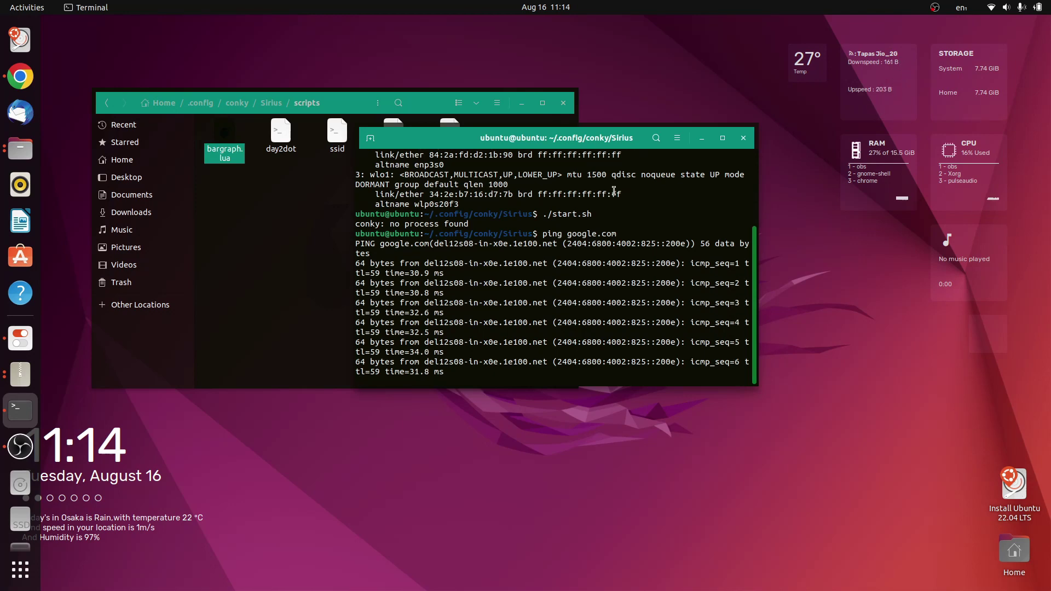
{"action": "left_click_drag", "start_coordinate": [542, 137], "coordinate": [425, 118]}
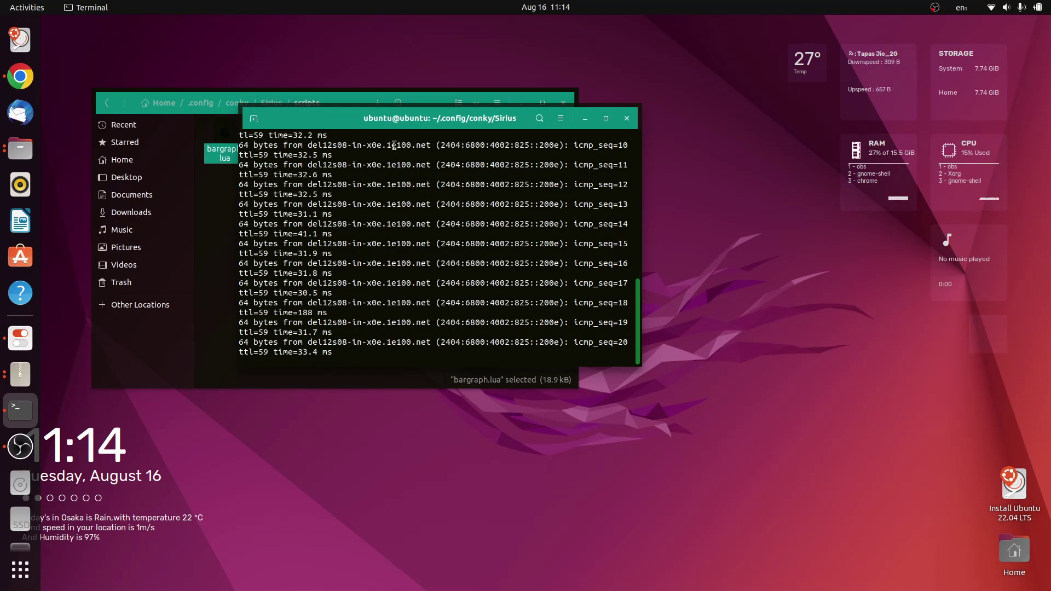
{"action": "left_click_drag", "start_coordinate": [395, 145], "coordinate": [498, 148]}
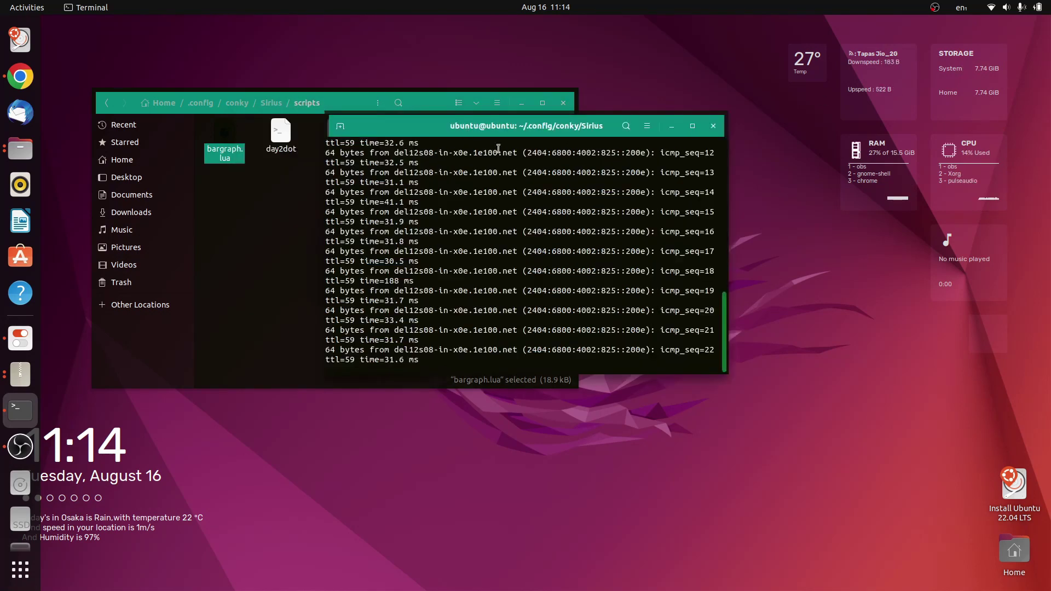
{"action": "left_click", "coordinate": [712, 127]}
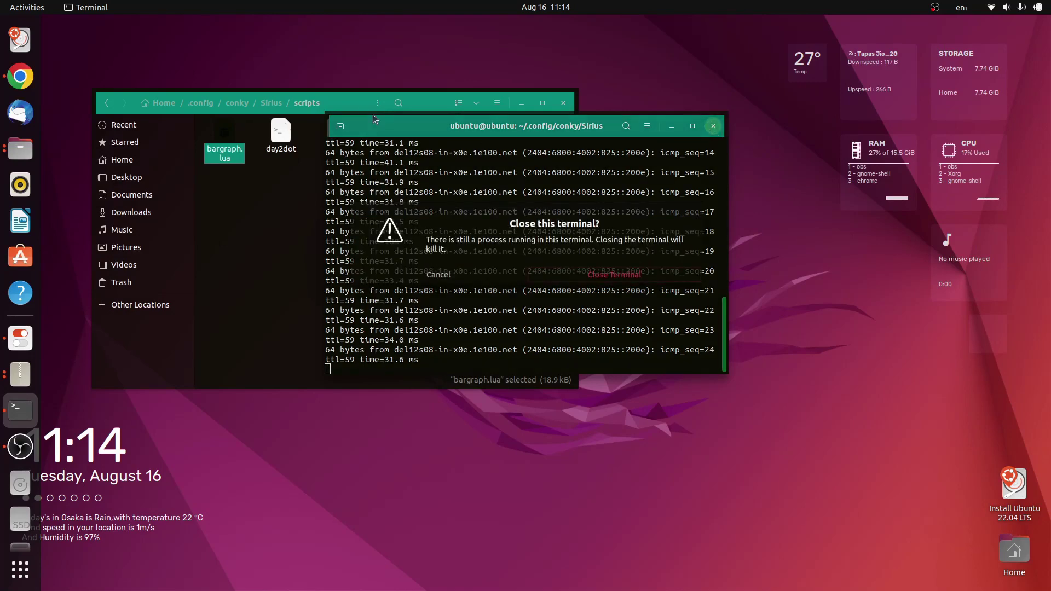
{"action": "left_click", "coordinate": [624, 270]}
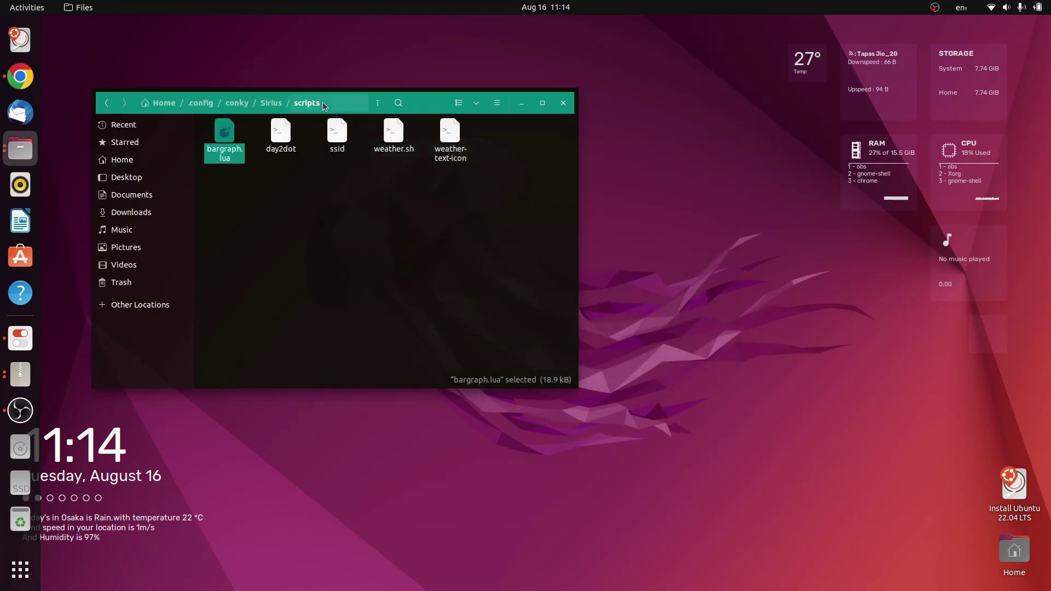
Open Sirius.conf from the Sirius folder in the text editor.
{"action": "left_click_drag", "start_coordinate": [348, 104], "coordinate": [568, 117]}
{"action": "left_click", "coordinate": [588, 304]}
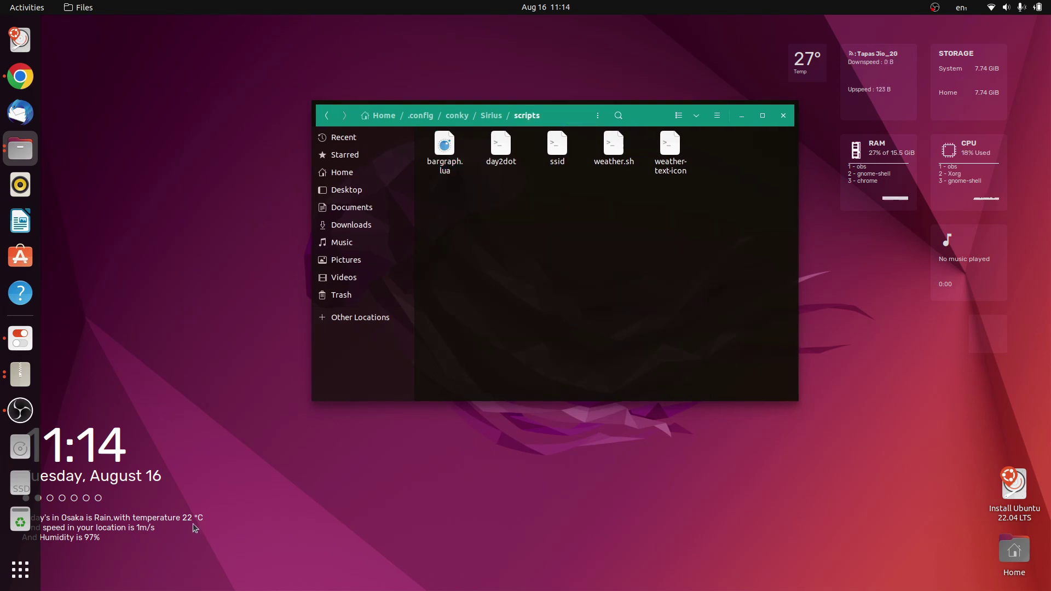
{"action": "left_click_drag", "start_coordinate": [238, 412], "coordinate": [5, 567]}
{"action": "left_click", "coordinate": [525, 238]}
{"action": "left_click", "coordinate": [492, 116]}
{"action": "double_click", "coordinate": [598, 144]}
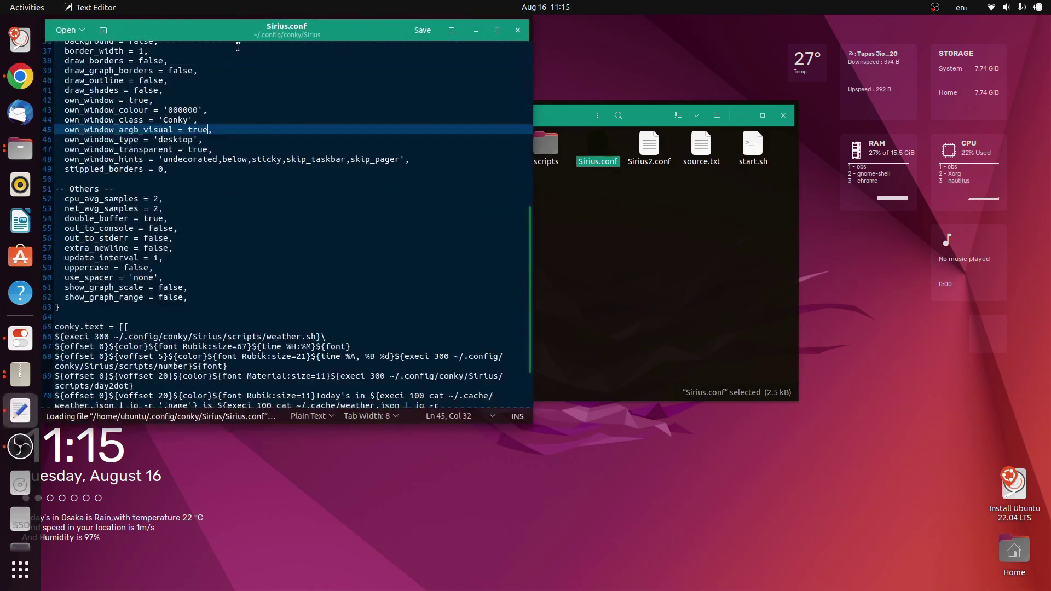
Change gap_x on line 18 from 40 to 80 and save Sirius.conf.
{"action": "scroll", "coordinate": [543, 285], "scroll_direction": "up", "scroll_amount": 10}
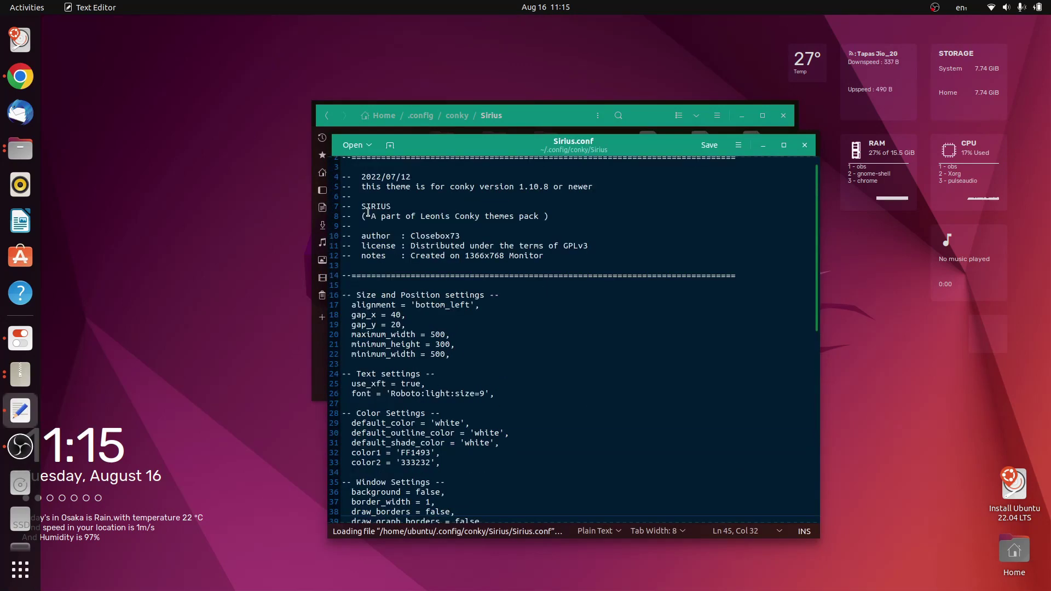
{"action": "left_click", "coordinate": [401, 325]}
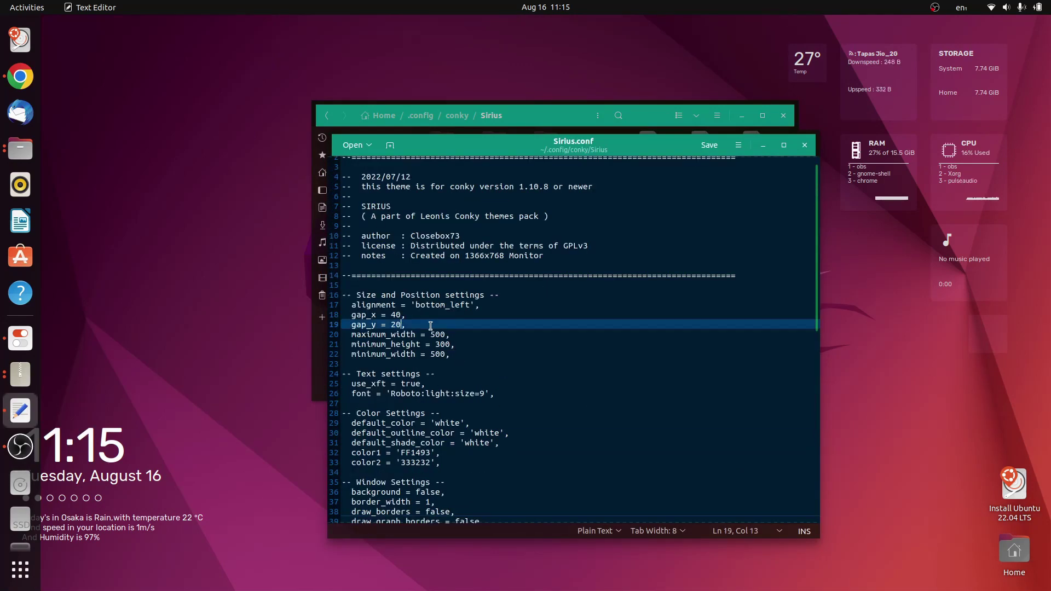
{"action": "left_click", "coordinate": [395, 316]}
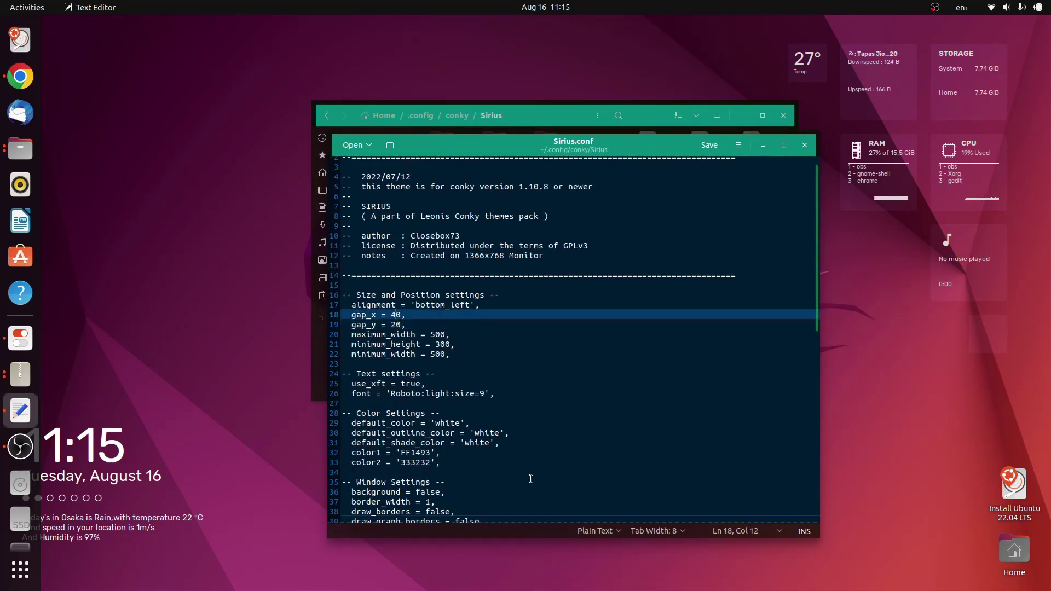
{"action": "key", "text": "BackSpace"}
{"action": "type", "text": "8"}
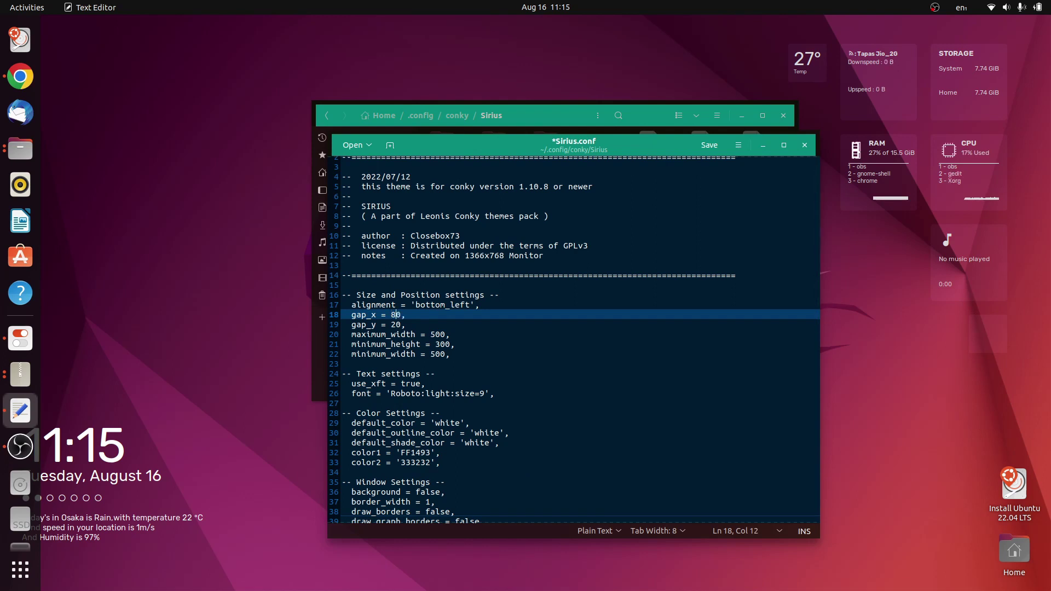
{"action": "key", "text": "ctrl+s"}
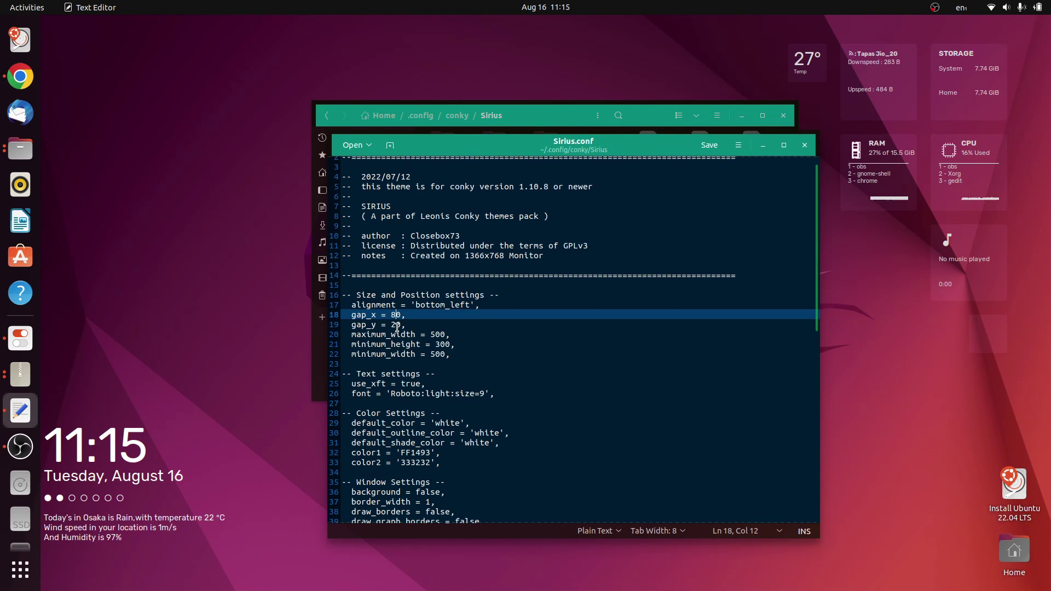
Adjust gap_x further to 150, save, and close the text editor.
{"action": "key", "text": "BackSpace"}
{"action": "type", "text": "10"}
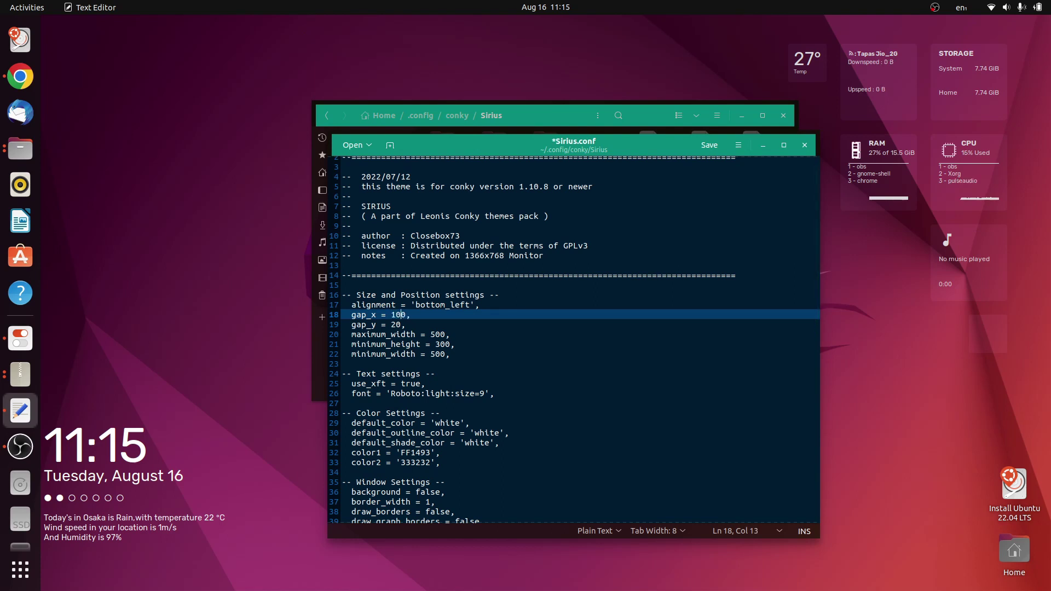
{"action": "key", "text": "ctrl+s"}
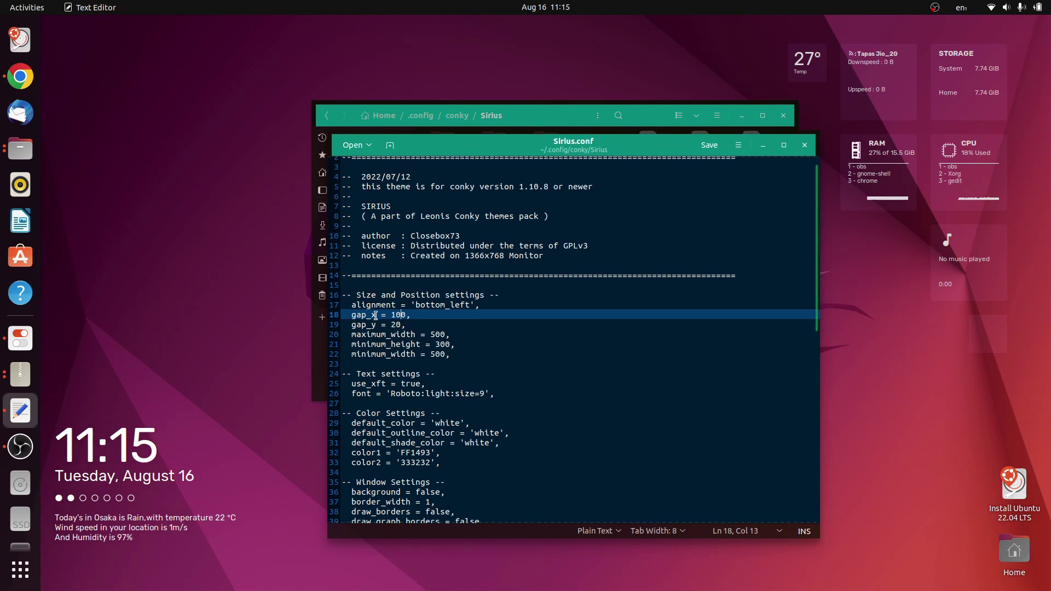
{"action": "key", "text": "BackSpace"}
{"action": "key", "text": "ctrl+s"}
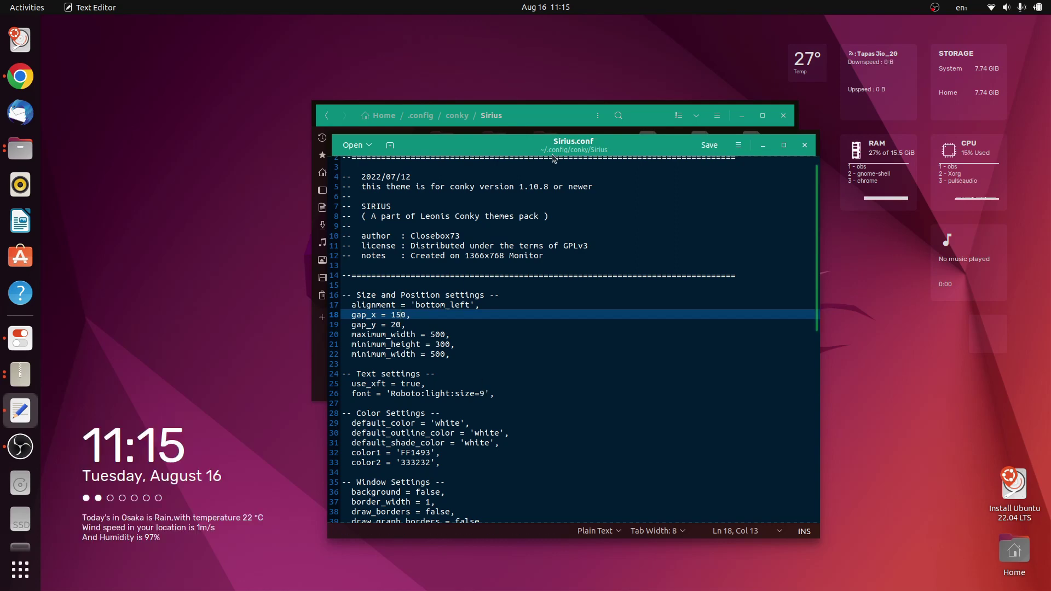
{"action": "left_click_drag", "start_coordinate": [553, 159], "coordinate": [527, 123]}
{"action": "left_click", "coordinate": [773, 107]}
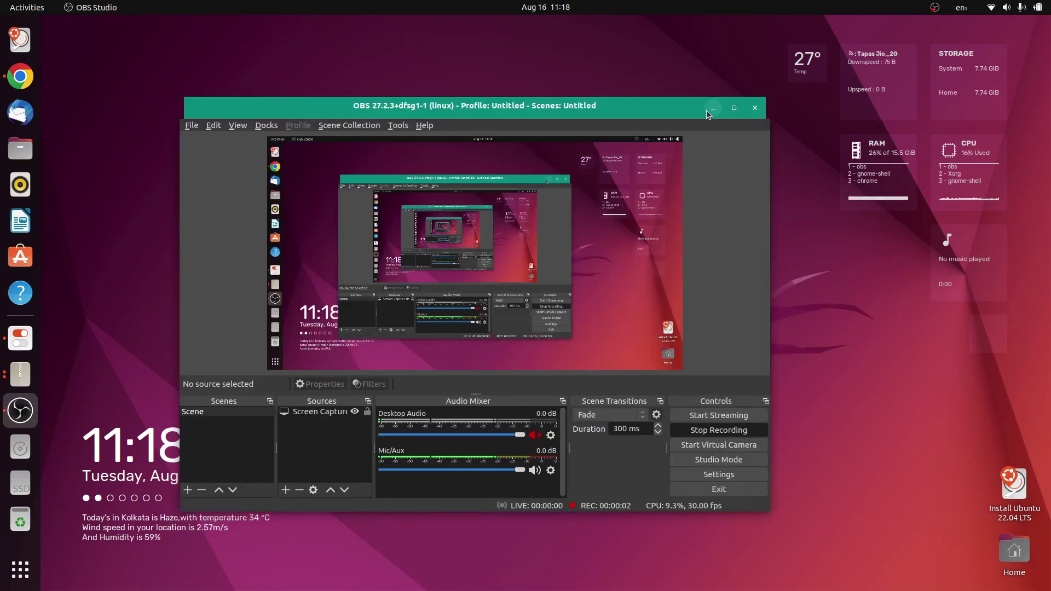
Minimise the Files window to reveal the empty desktop with the conky widgets.
{"action": "left_click", "coordinate": [706, 110]}
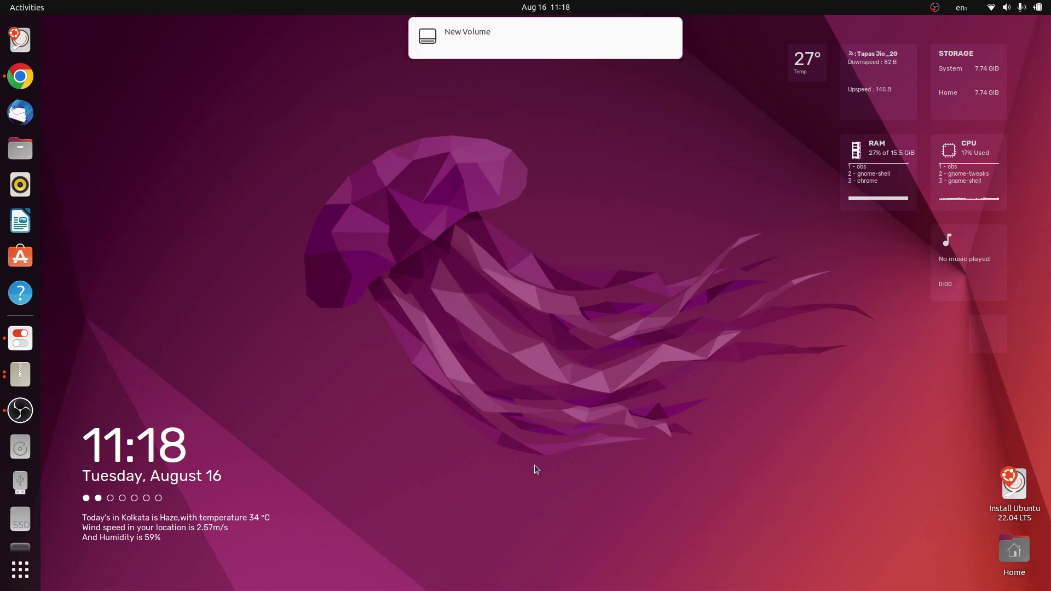
Open the New Volume drive and view Screenshot (219) through (221).png in Image Viewer.
{"action": "left_click", "coordinate": [486, 34]}
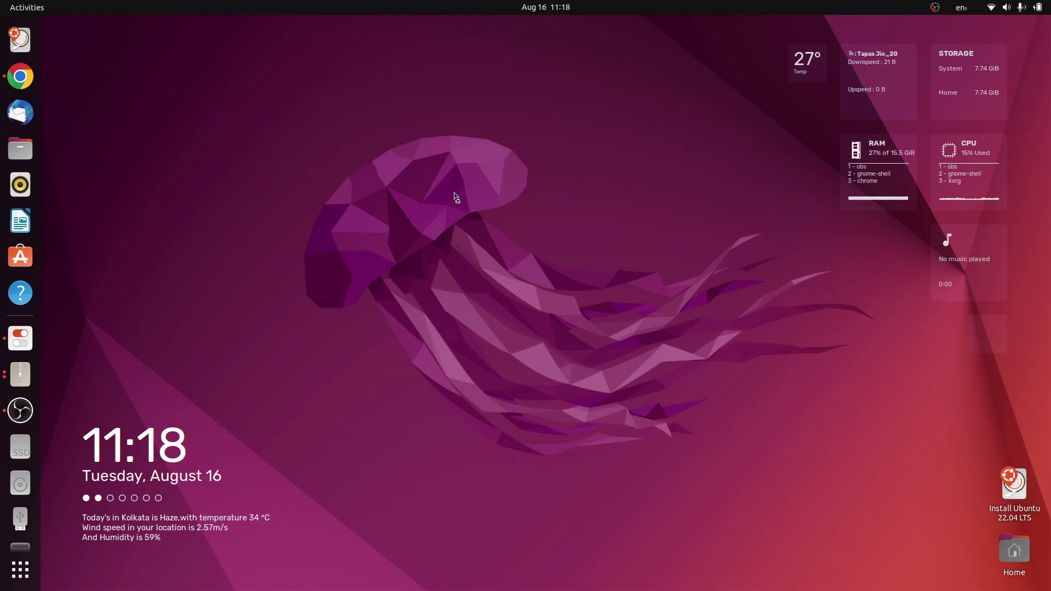
{"action": "left_click_drag", "start_coordinate": [398, 126], "coordinate": [569, 163]}
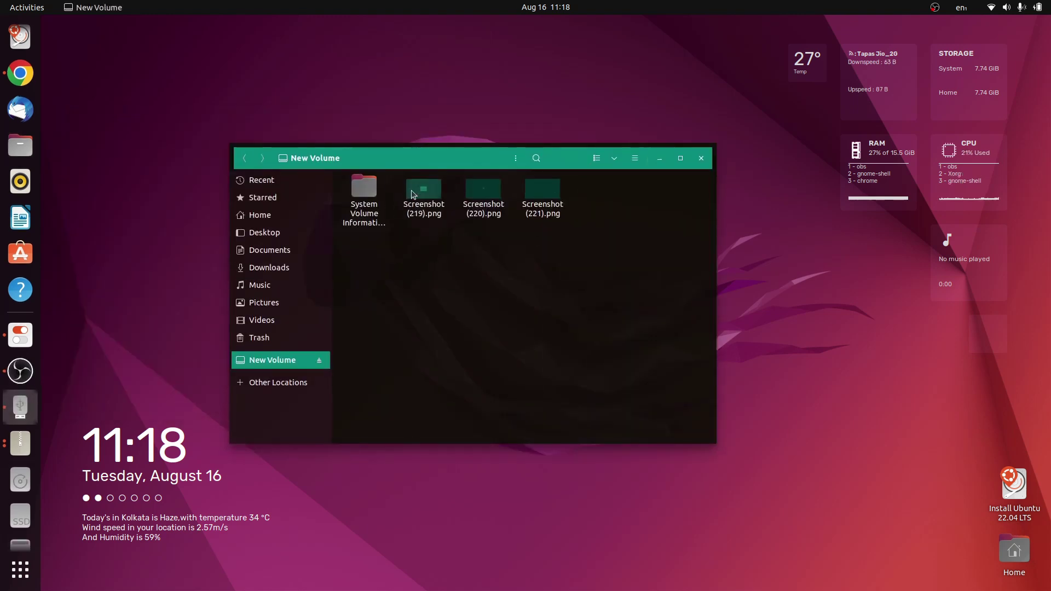
{"action": "double_click", "coordinate": [414, 188]}
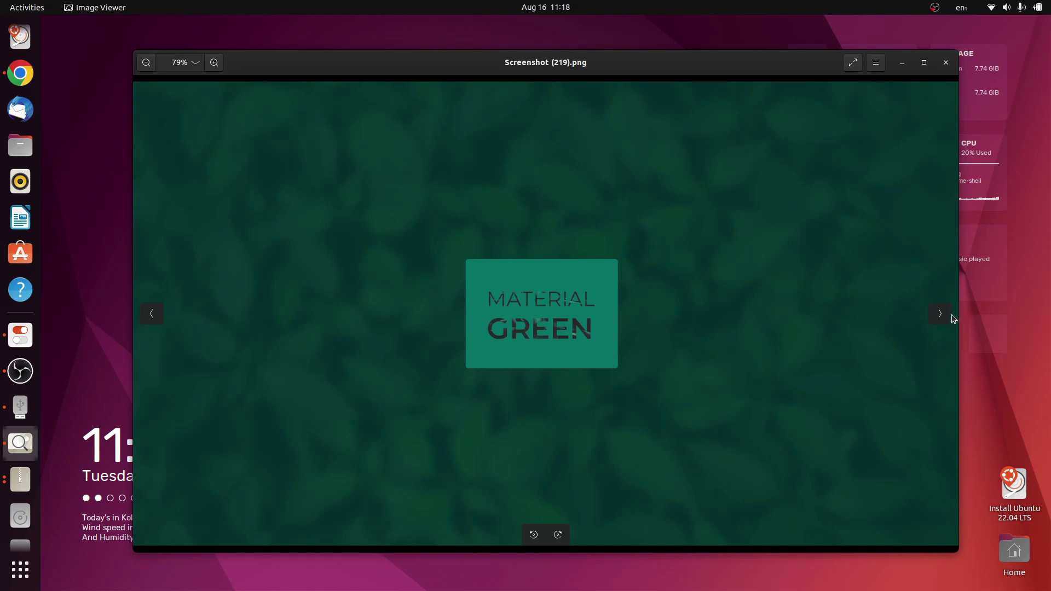
{"action": "left_click", "coordinate": [943, 315]}
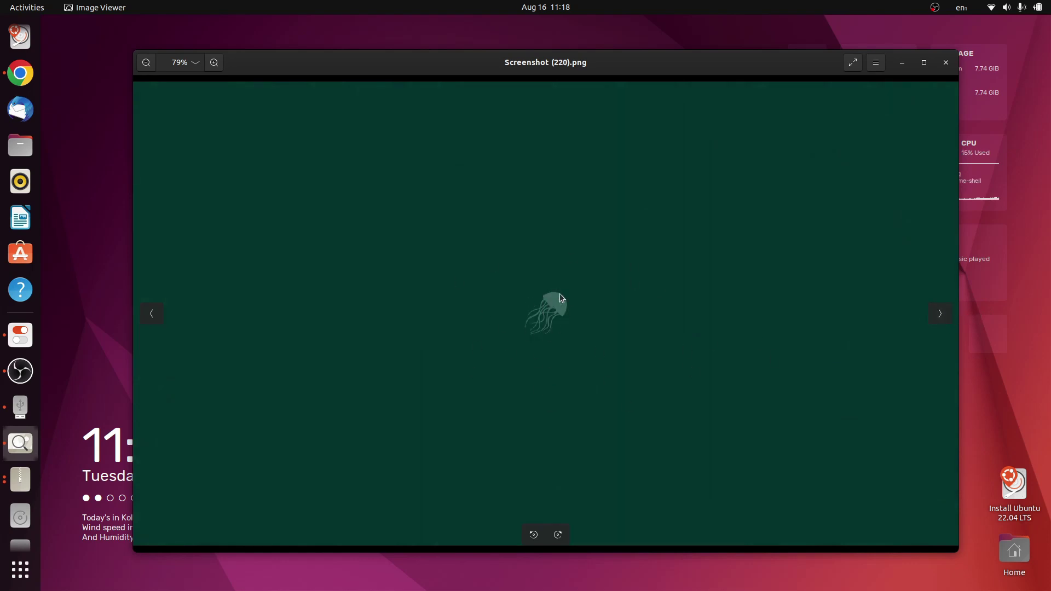
{"action": "left_click", "coordinate": [948, 315]}
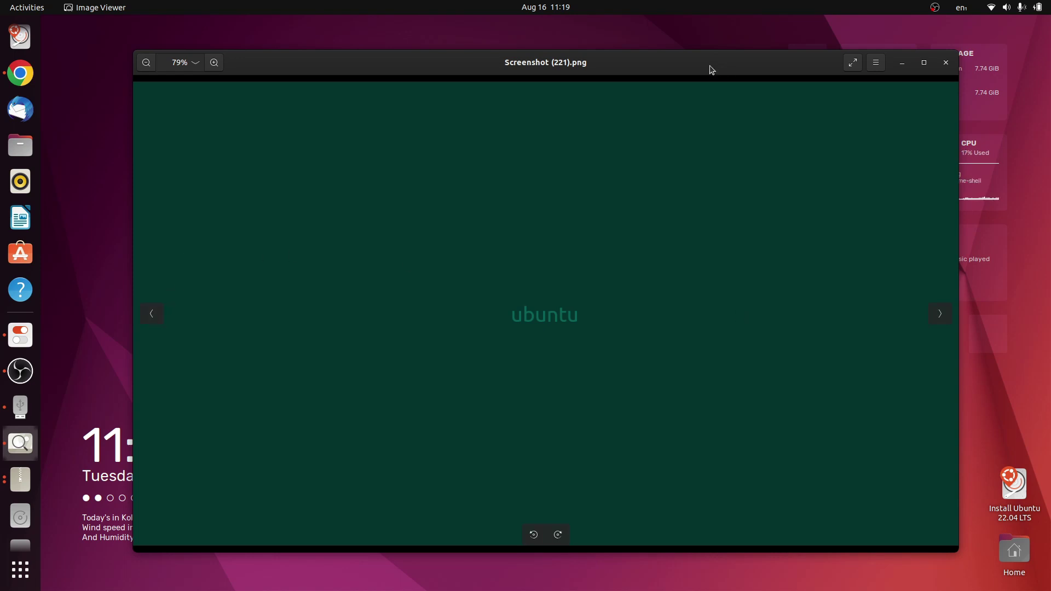
{"action": "left_click_drag", "start_coordinate": [708, 67], "coordinate": [638, 67]}
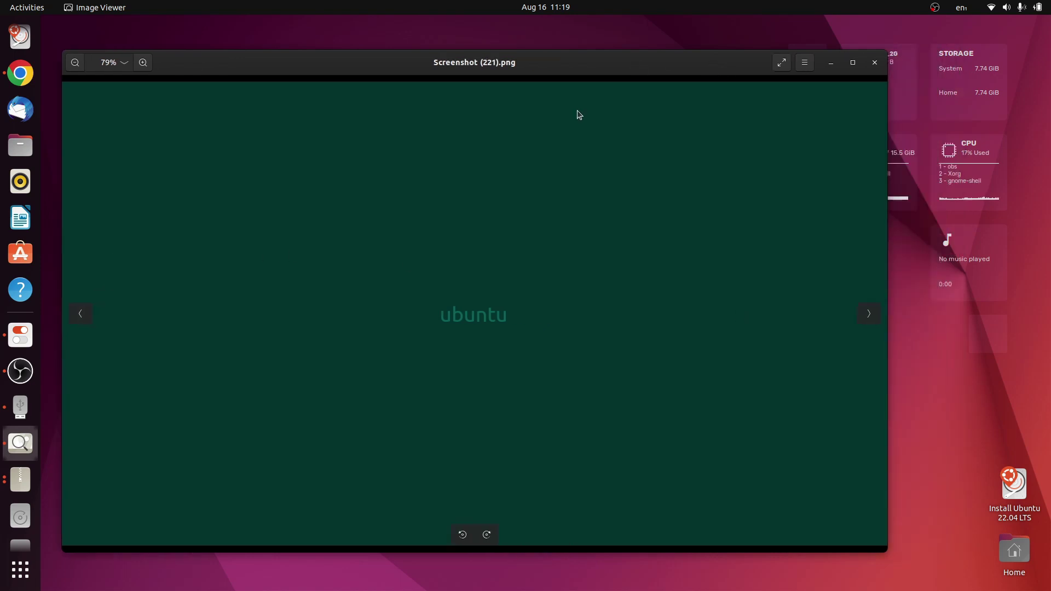
Close Image Viewer, set Screenshot (219).png as the wallpaper, and close both Files windows.
{"action": "left_click", "coordinate": [873, 64]}
{"action": "right_click", "coordinate": [417, 188]}
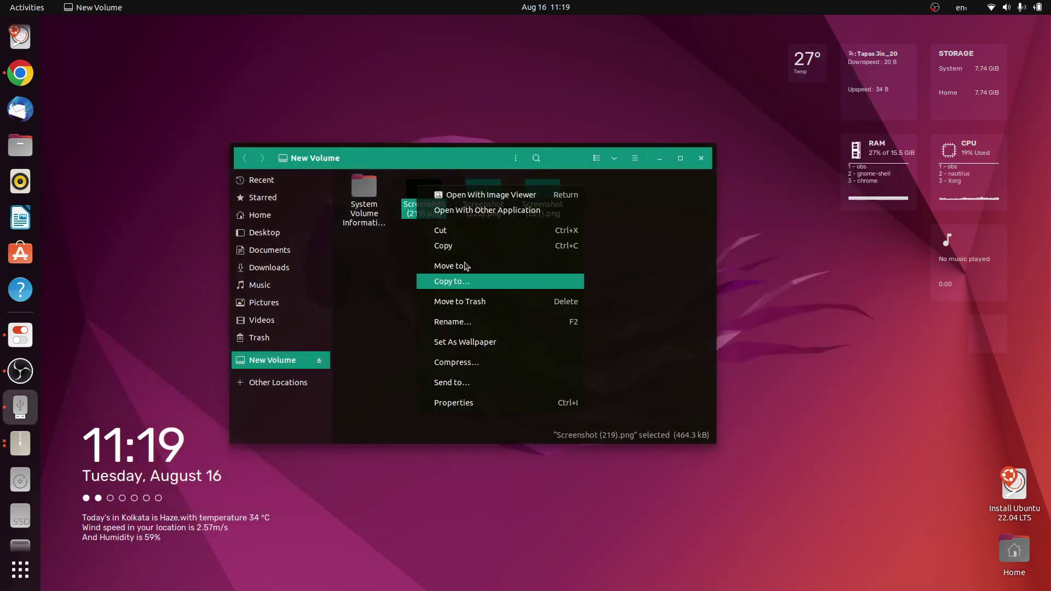
{"action": "left_click", "coordinate": [464, 343]}
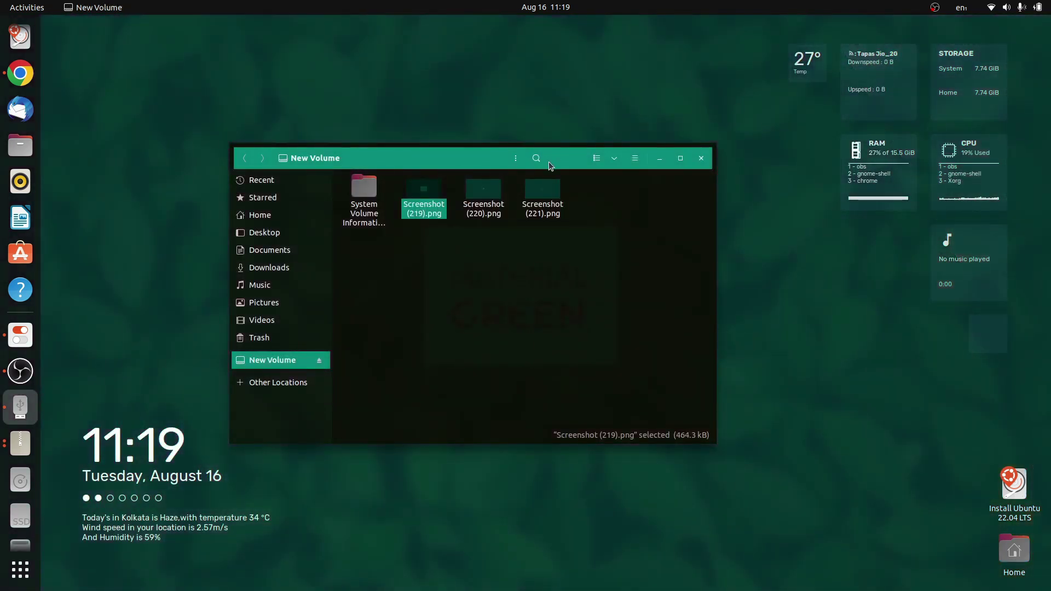
{"action": "left_click_drag", "start_coordinate": [554, 149], "coordinate": [500, 150]}
{"action": "left_click", "coordinate": [646, 163]}
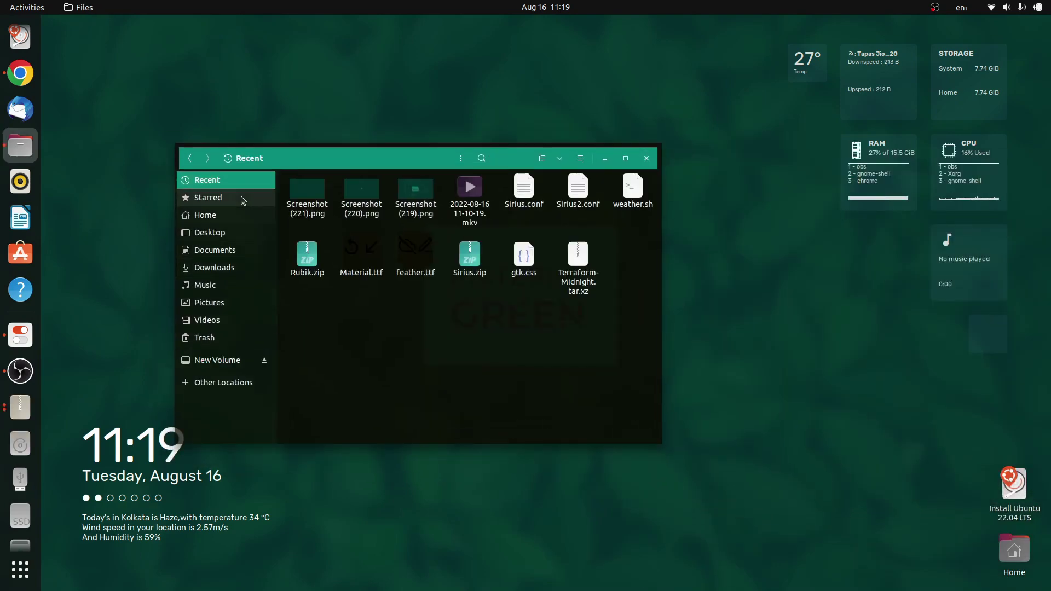
{"action": "left_click", "coordinate": [206, 214]}
{"action": "left_click", "coordinate": [647, 158]}
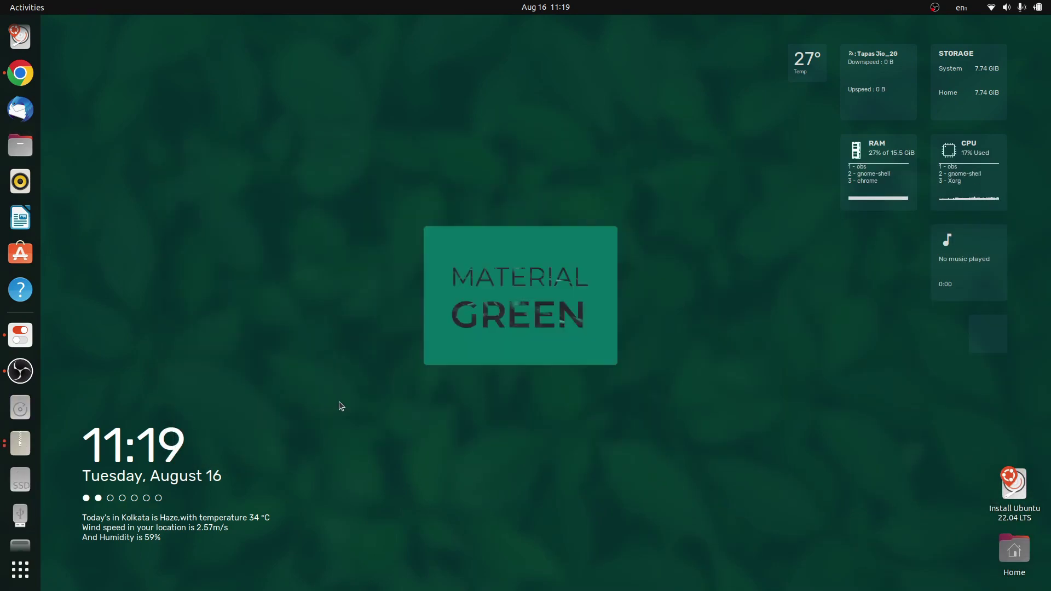
In Settings > Appearance, turn off Panel mode, set dock icon size 24, and enable auto-hide.
{"action": "left_click", "coordinate": [20, 570]}
{"action": "type", "text": "slet"}
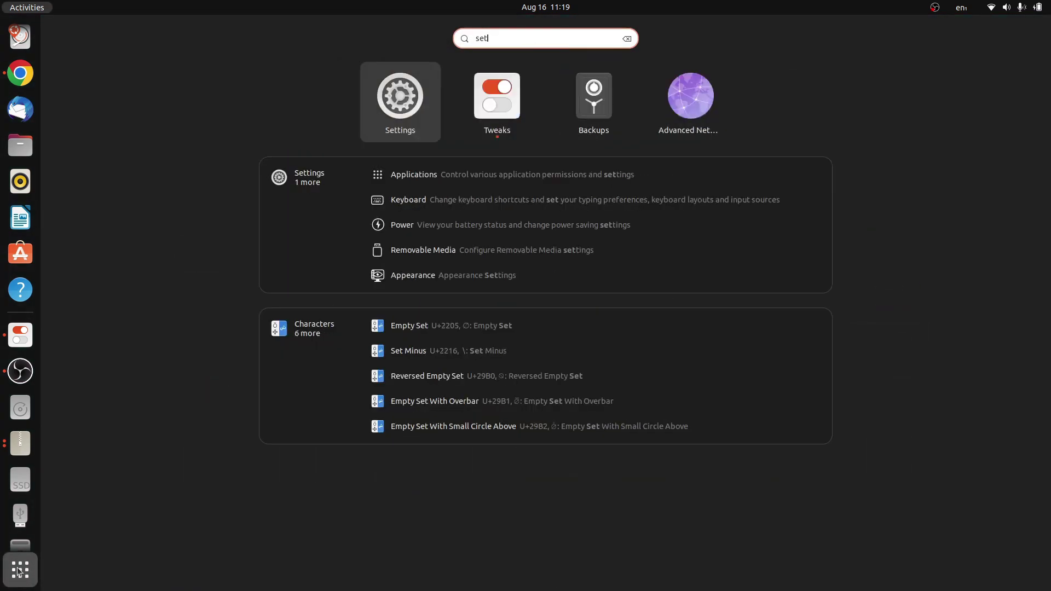
{"action": "key", "text": "Return"}
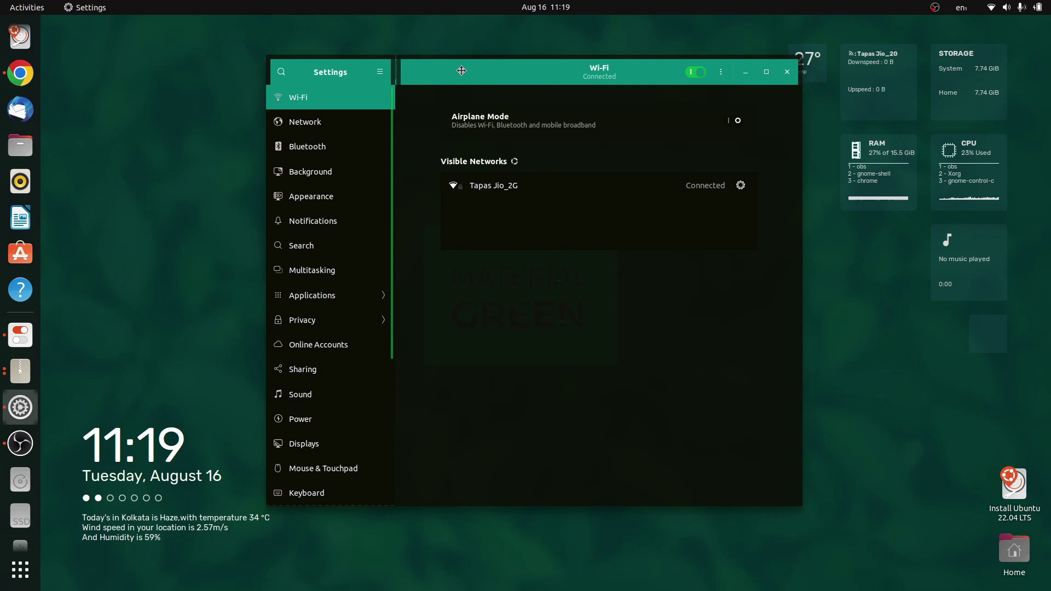
{"action": "left_click", "coordinate": [325, 250]}
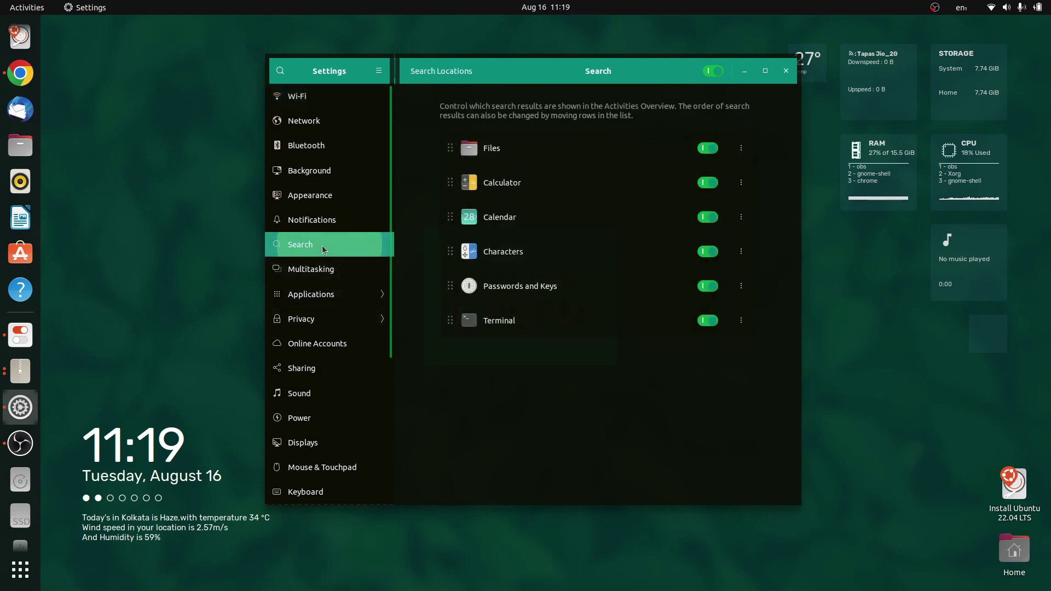
{"action": "left_click", "coordinate": [330, 197]}
{"action": "scroll", "coordinate": [622, 383], "scroll_direction": "down", "scroll_amount": 3}
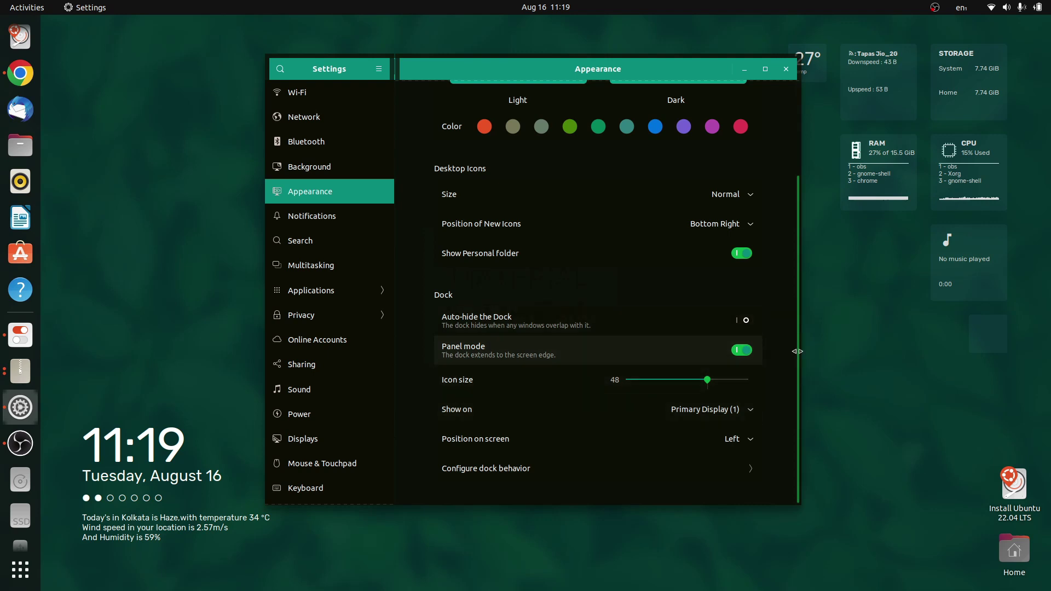
{"action": "left_click", "coordinate": [748, 352]}
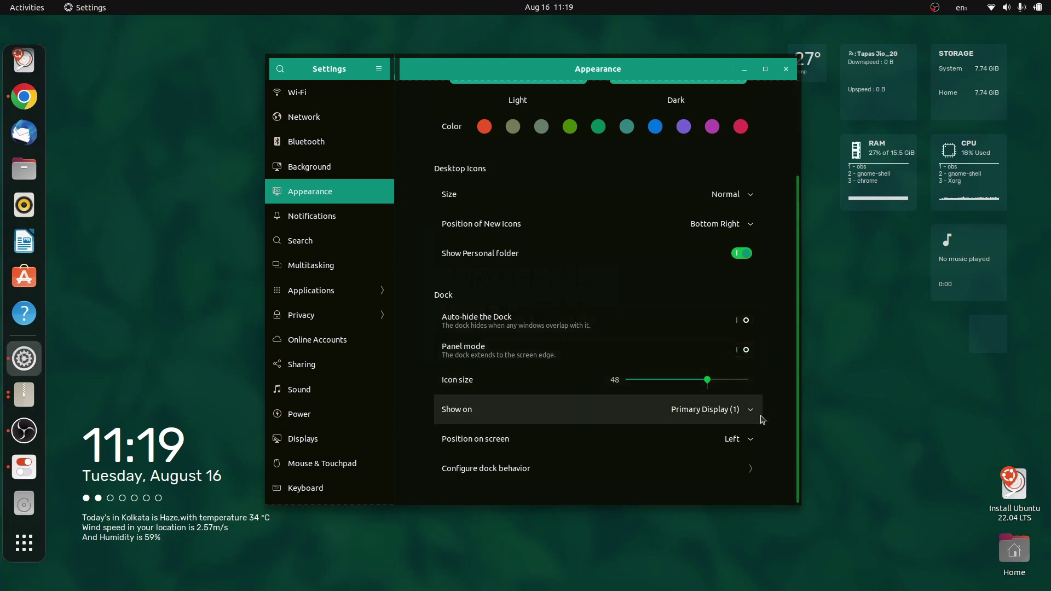
{"action": "left_click_drag", "start_coordinate": [707, 380], "coordinate": [654, 385]}
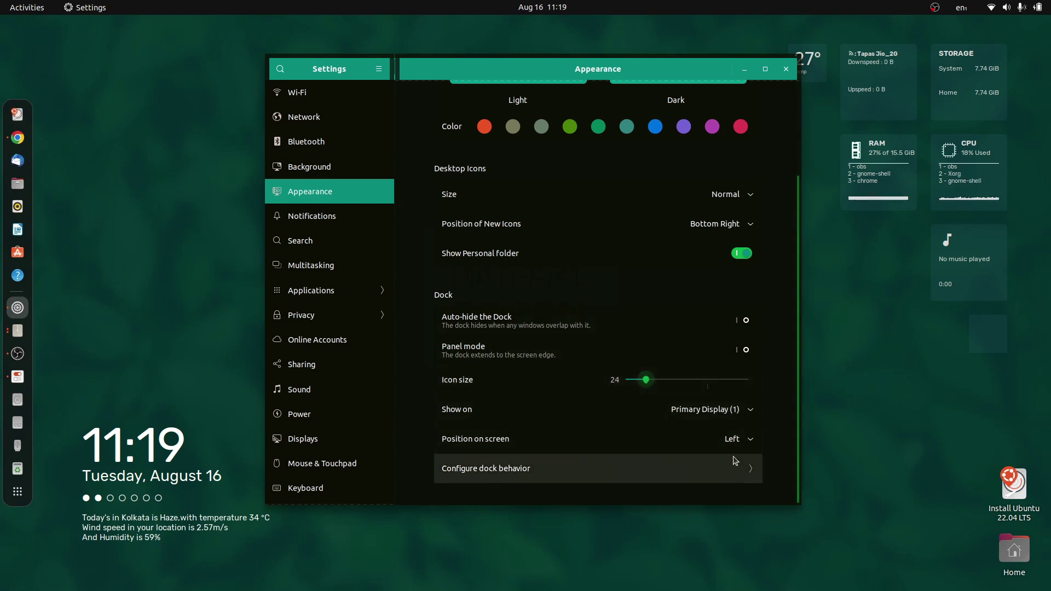
{"action": "left_click", "coordinate": [747, 322]}
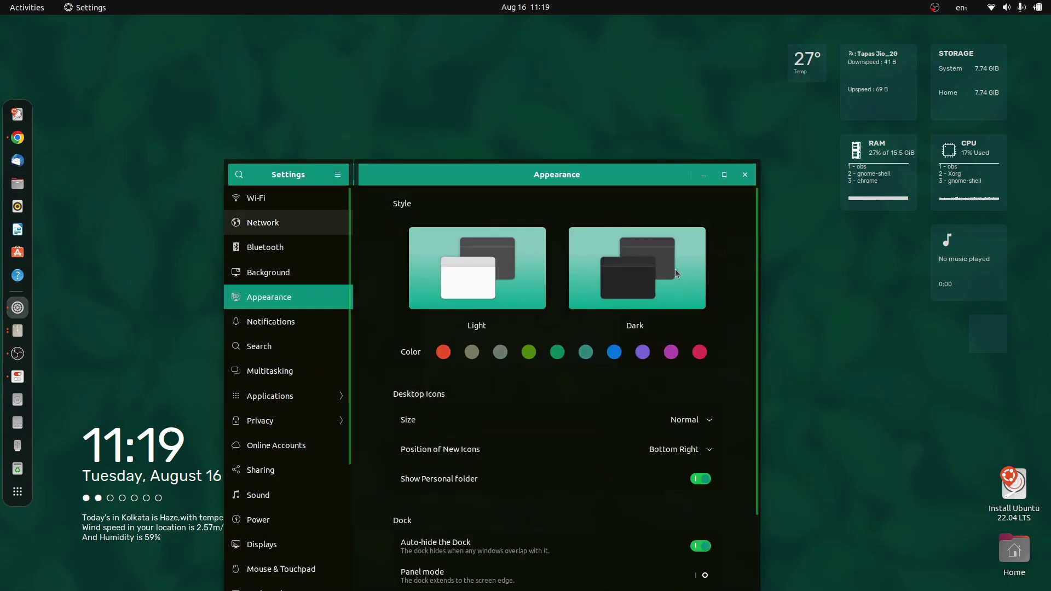
{"action": "left_click_drag", "start_coordinate": [603, 178], "coordinate": [613, 109]}
{"action": "left_click", "coordinate": [743, 103]}
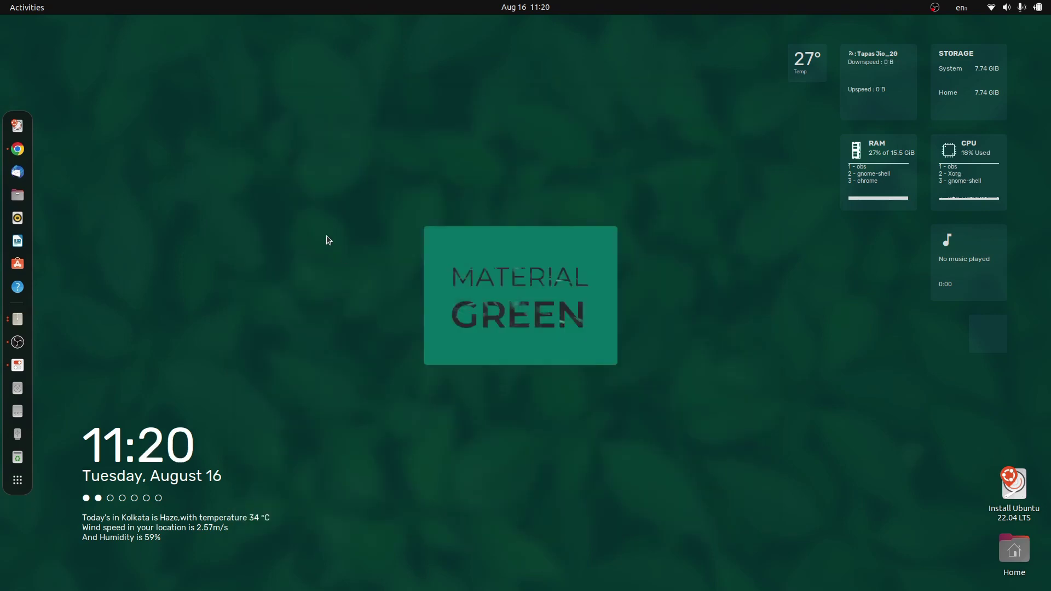
Search Google for gtk icons and open gnome-look.org's Full Icon Themes page in a maximised browser.
{"action": "left_click", "coordinate": [17, 149]}
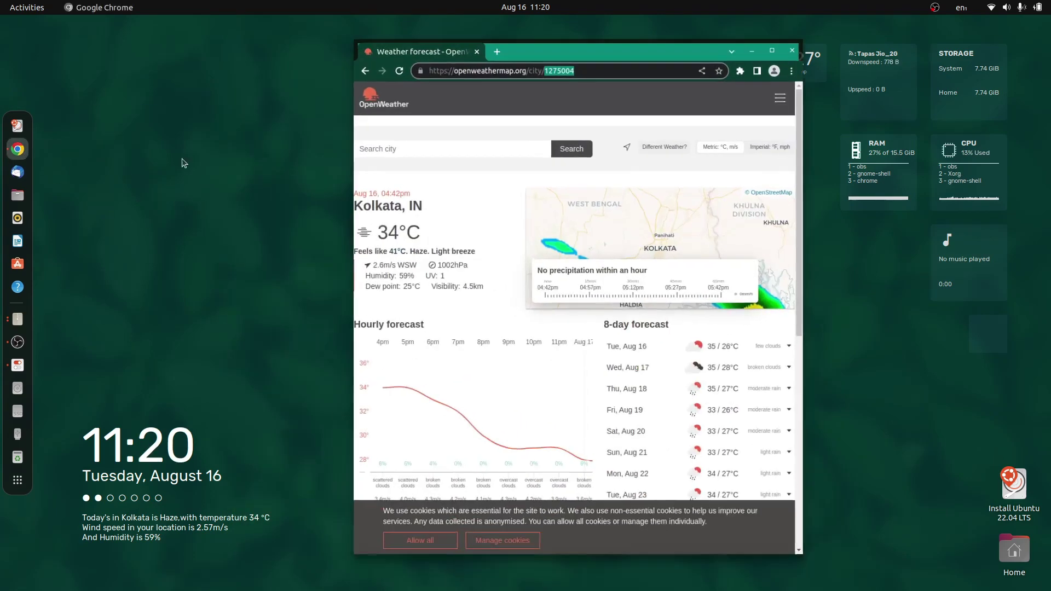
{"action": "triple_click", "coordinate": [565, 64]}
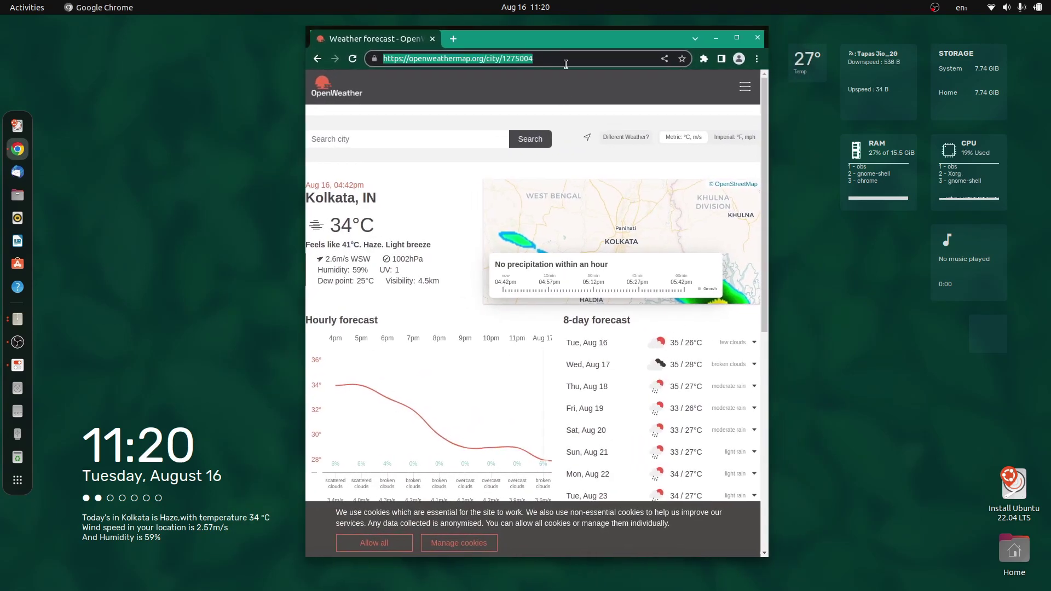
{"action": "type", "text": "gtk icob"}
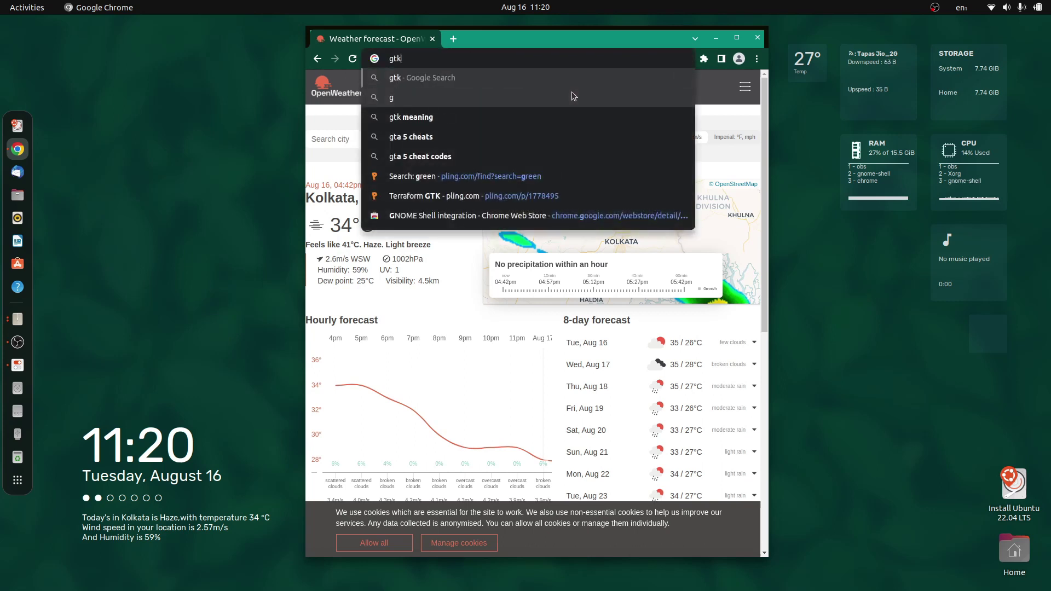
{"action": "left_click", "coordinate": [571, 98]}
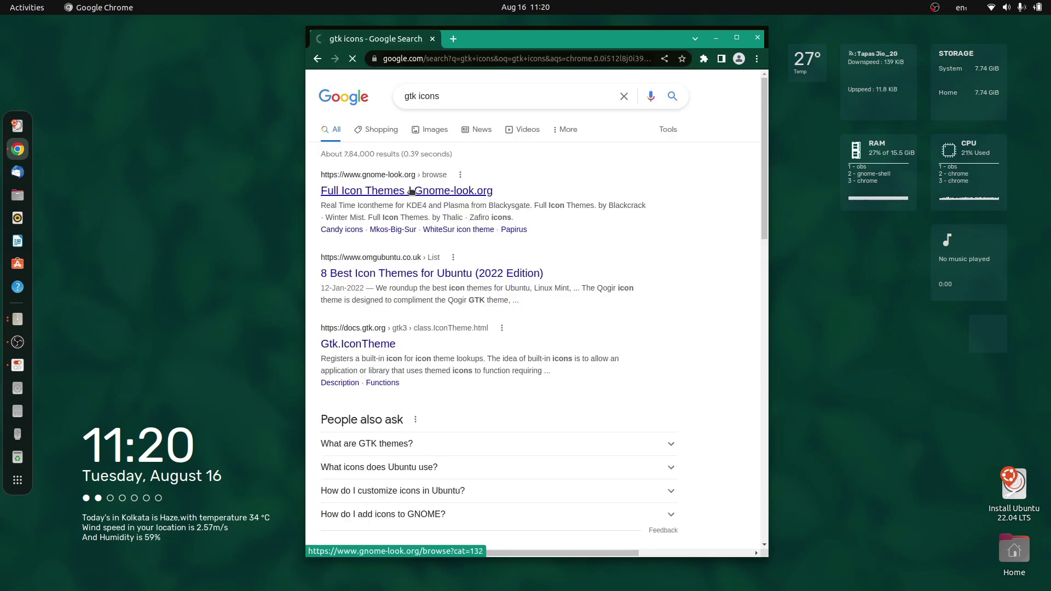
{"action": "left_click", "coordinate": [483, 197]}
{"action": "key", "text": "super+Up"}
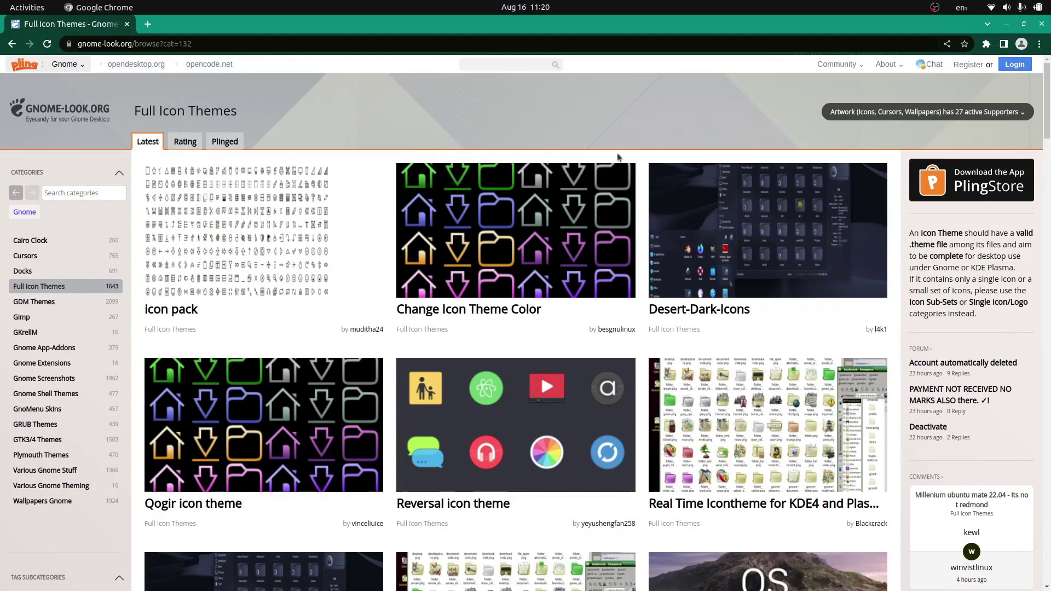
Search gnome-look.org, filter results to Full Icon Themes, and open the flat icons Oranchelo page.
{"action": "left_click", "coordinate": [508, 67]}
{"action": "type", "text": "google"}
{"action": "key", "text": "Return"}
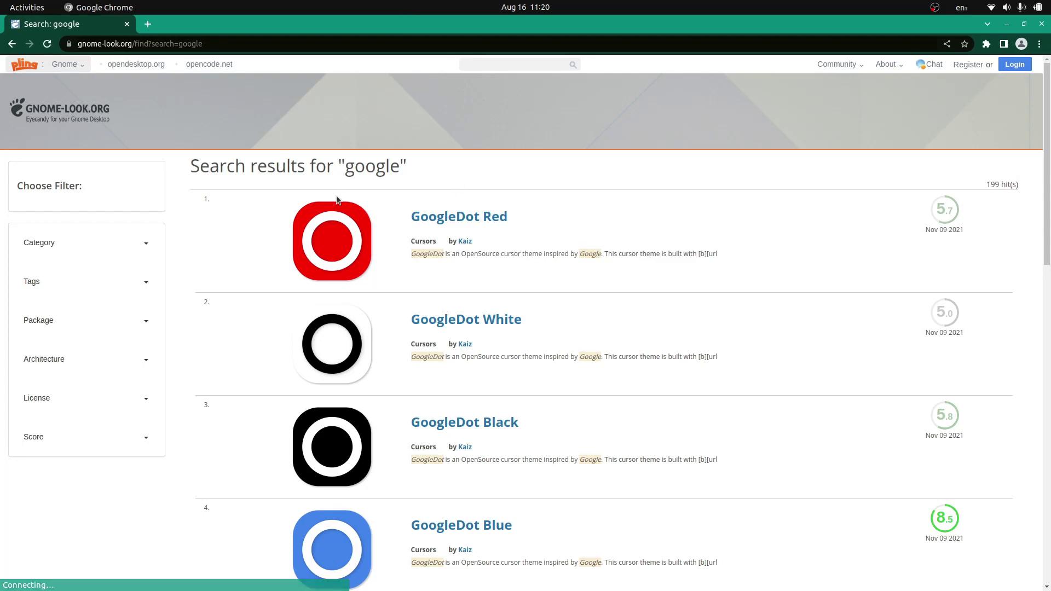
{"action": "scroll", "coordinate": [338, 201], "scroll_direction": "down", "scroll_amount": 8}
{"action": "scroll", "coordinate": [394, 274], "scroll_direction": "up", "scroll_amount": 7}
{"action": "left_click", "coordinate": [33, 156]}
{"action": "left_click", "coordinate": [60, 202]}
{"action": "scroll", "coordinate": [316, 223], "scroll_direction": "down", "scroll_amount": 10}
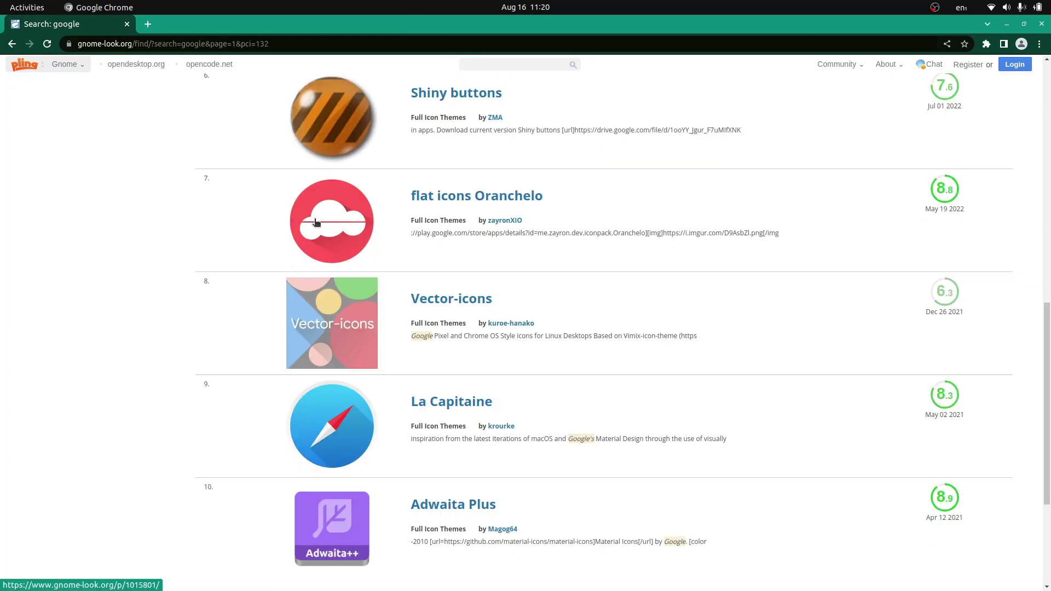
{"action": "left_click", "coordinate": [316, 223]}
Read through the Oranchelo description and show its downloadable files.
{"action": "scroll", "coordinate": [594, 445], "scroll_direction": "down", "scroll_amount": 5}
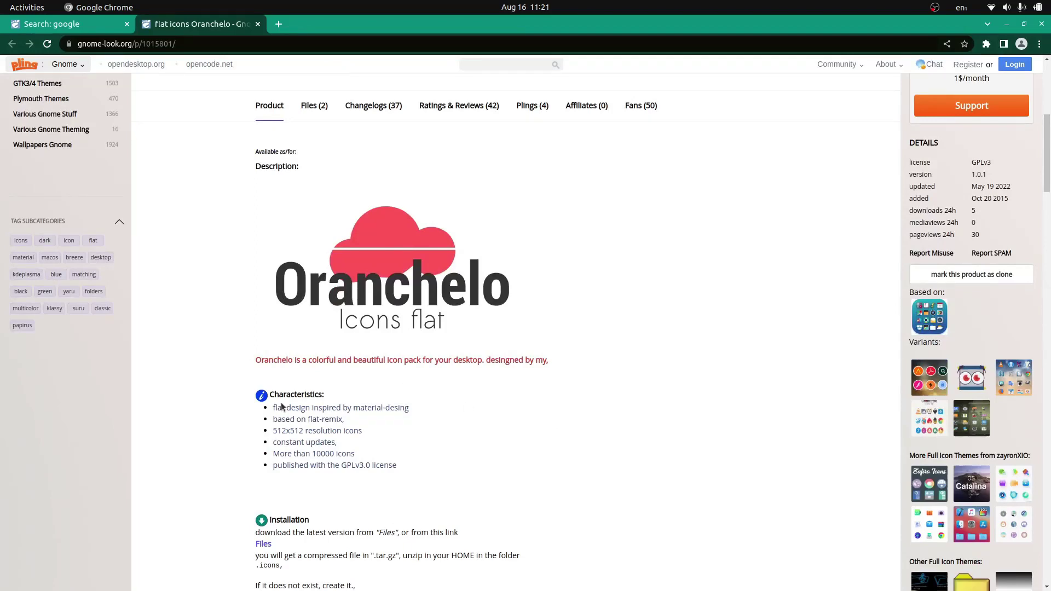
{"action": "left_click_drag", "start_coordinate": [410, 408], "coordinate": [285, 408]}
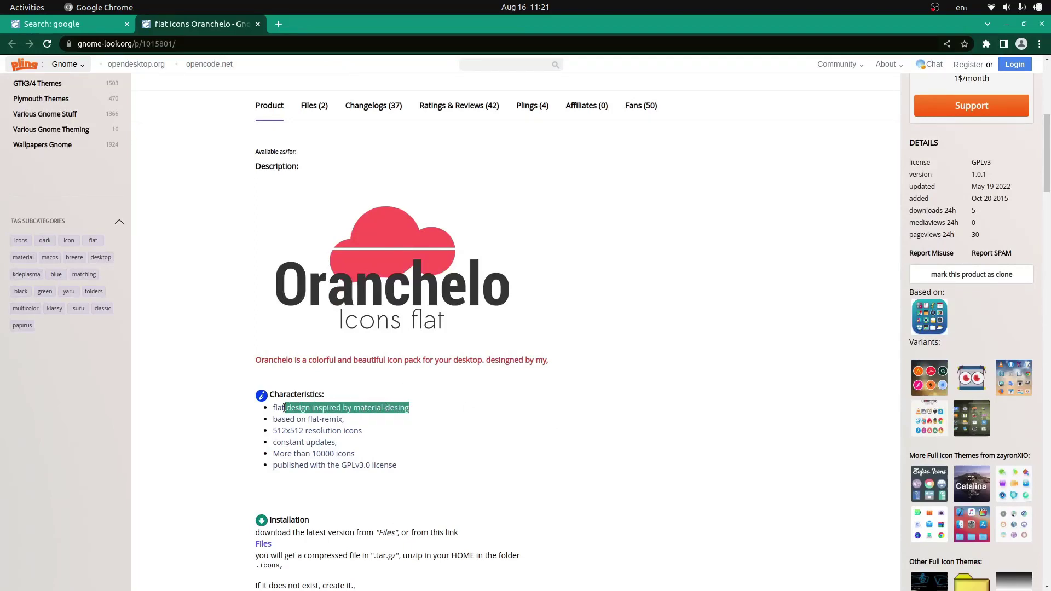
{"action": "left_click", "coordinate": [397, 411]}
{"action": "scroll", "coordinate": [514, 342], "scroll_direction": "up", "scroll_amount": 6}
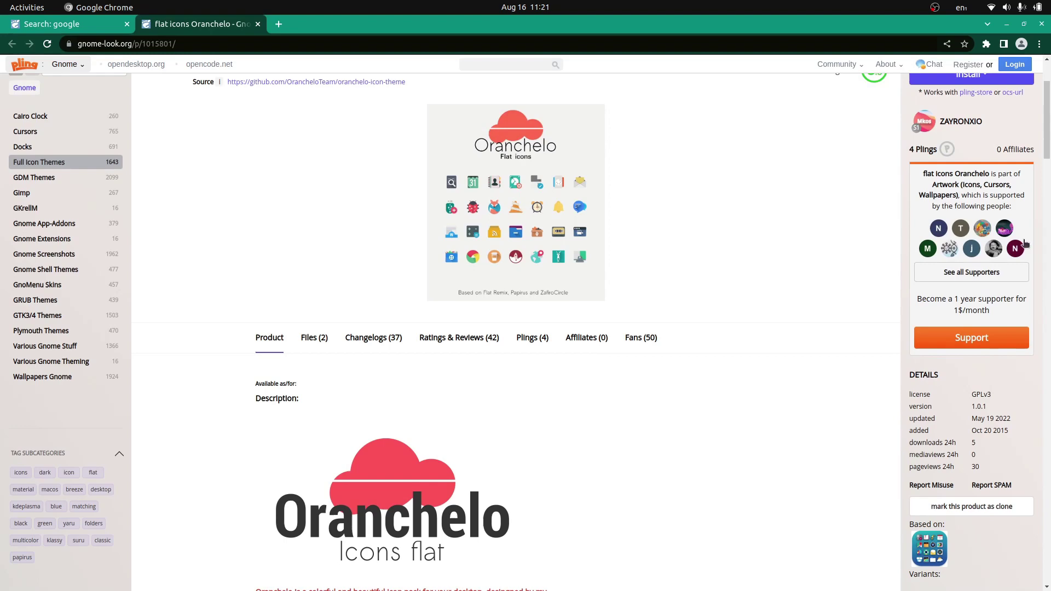
{"action": "left_click", "coordinate": [952, 161]}
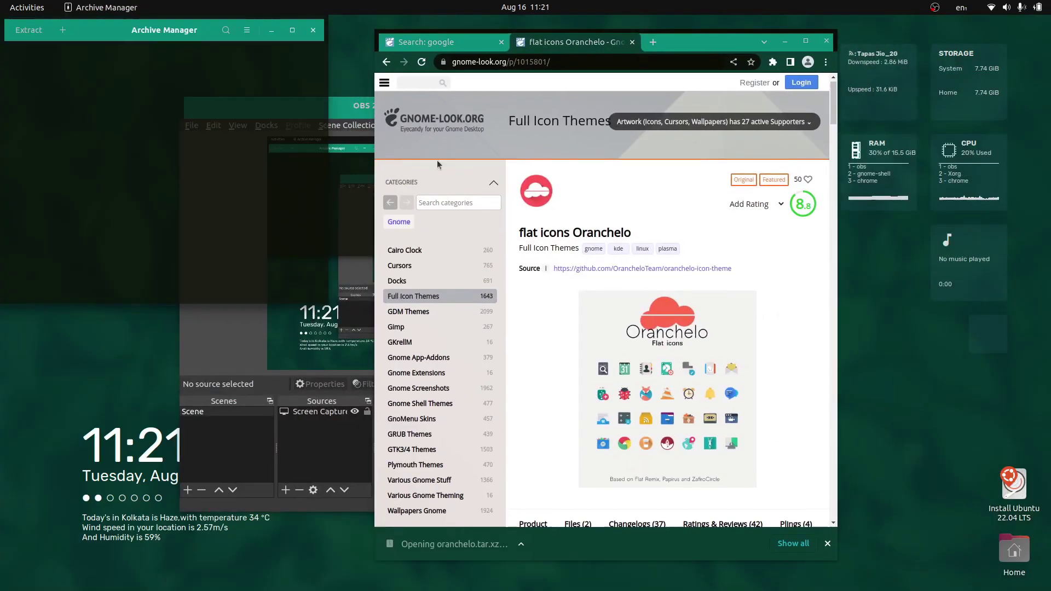
Extract the Oranchelo folder from oranchelo.tar.xz into the hidden ~/.icons folder.
{"action": "left_click_drag", "start_coordinate": [231, 35], "coordinate": [609, 152]}
{"action": "left_click", "coordinate": [17, 195]}
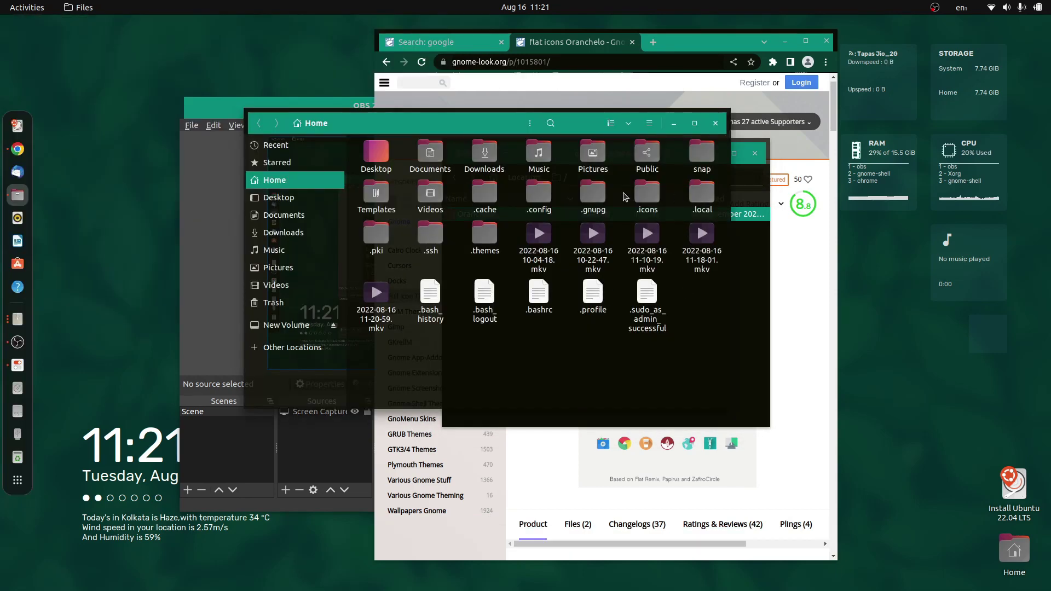
{"action": "double_click", "coordinate": [648, 194]}
{"action": "left_click", "coordinate": [529, 213]}
{"action": "left_click_drag", "start_coordinate": [528, 213], "coordinate": [418, 219]}
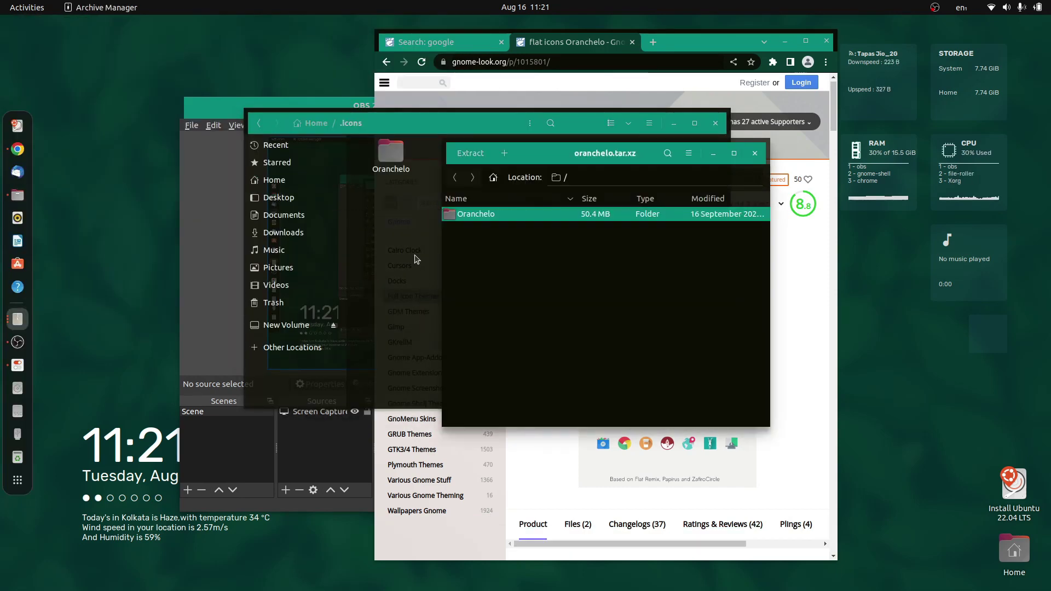
Search the applications overview for Tweaks, launch and close it, then begin another app search.
{"action": "left_click", "coordinate": [16, 480]}
{"action": "type", "text": "tweaks"}
{"action": "key", "text": "Return"}
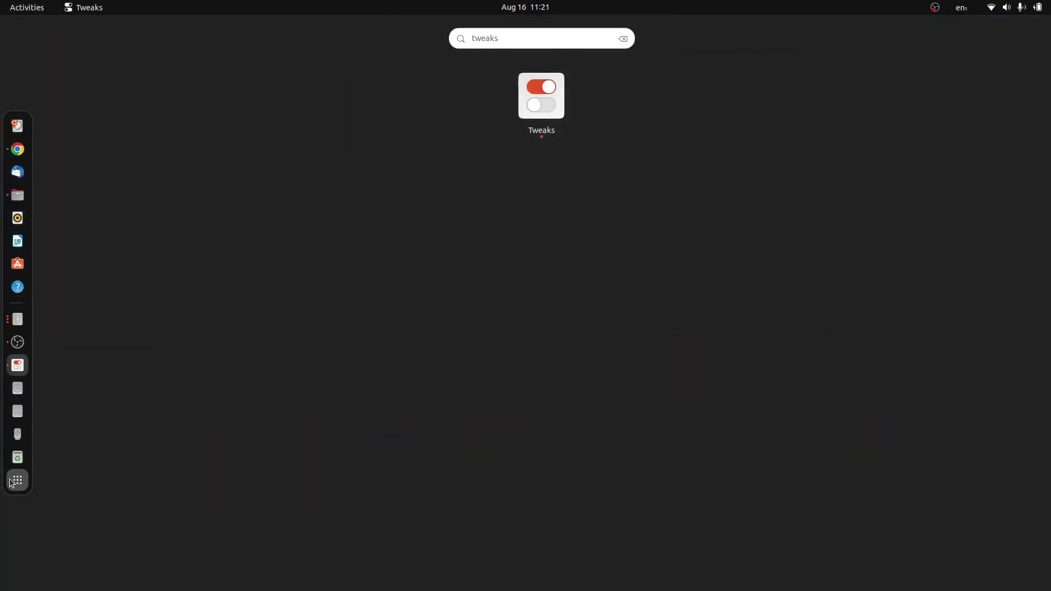
{"action": "left_click", "coordinate": [721, 168]}
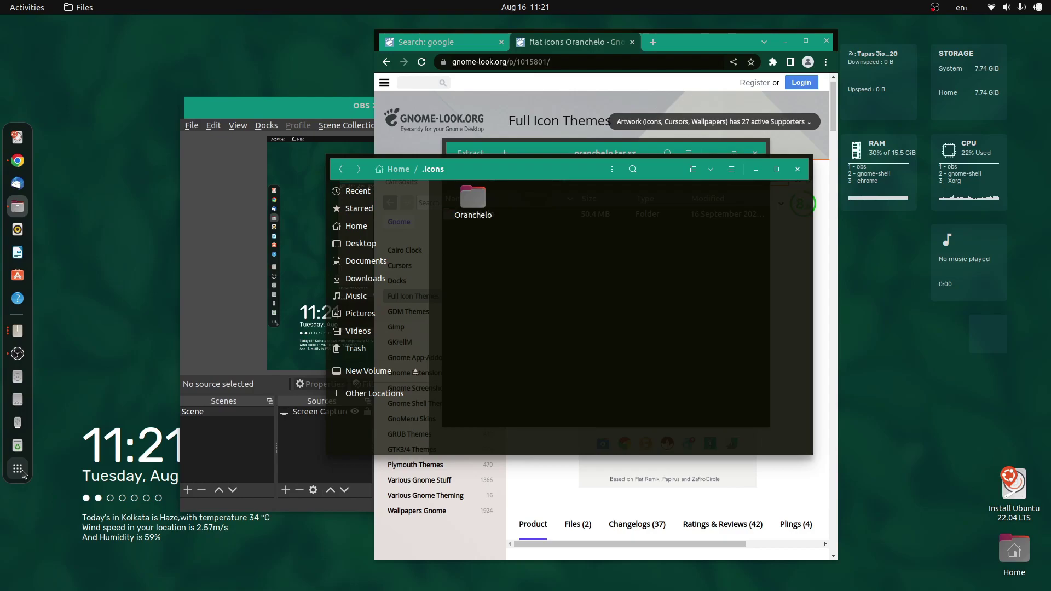
{"action": "left_click", "coordinate": [17, 480]}
{"action": "type", "text": "tweaks"}
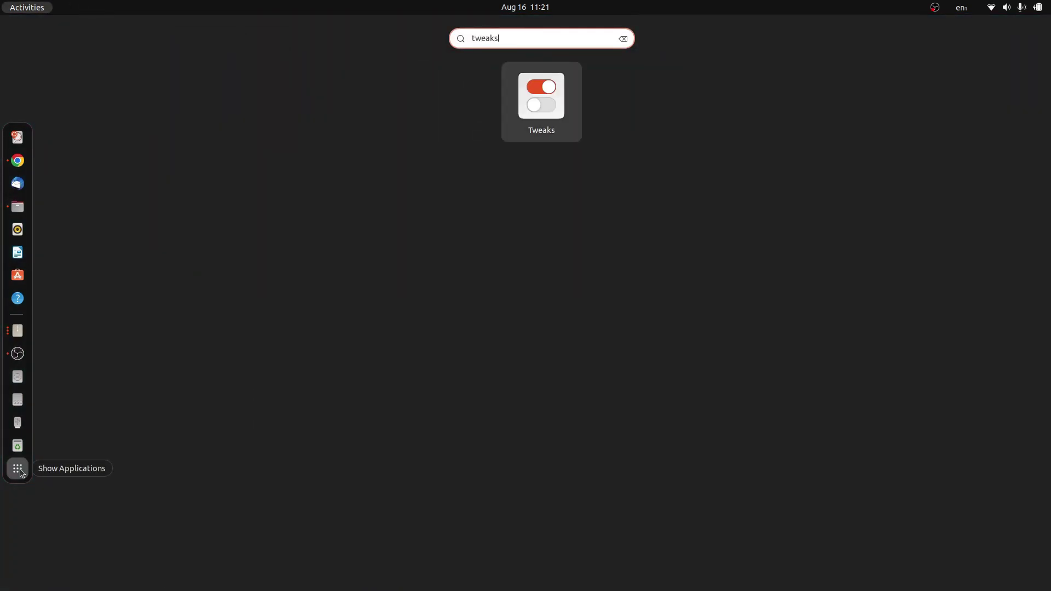
Launch Tweaks with 'weak' and switch the icon theme to Oranchelo, then view Chrome and Files.
{"action": "key", "text": "Return"}
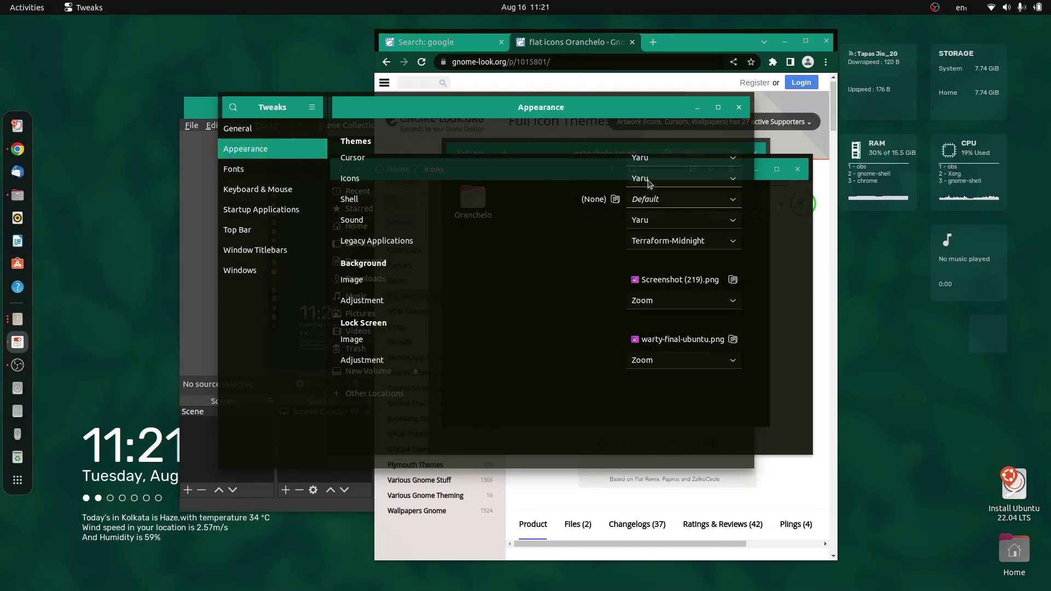
{"action": "left_click", "coordinate": [650, 181]}
{"action": "left_click", "coordinate": [651, 132]}
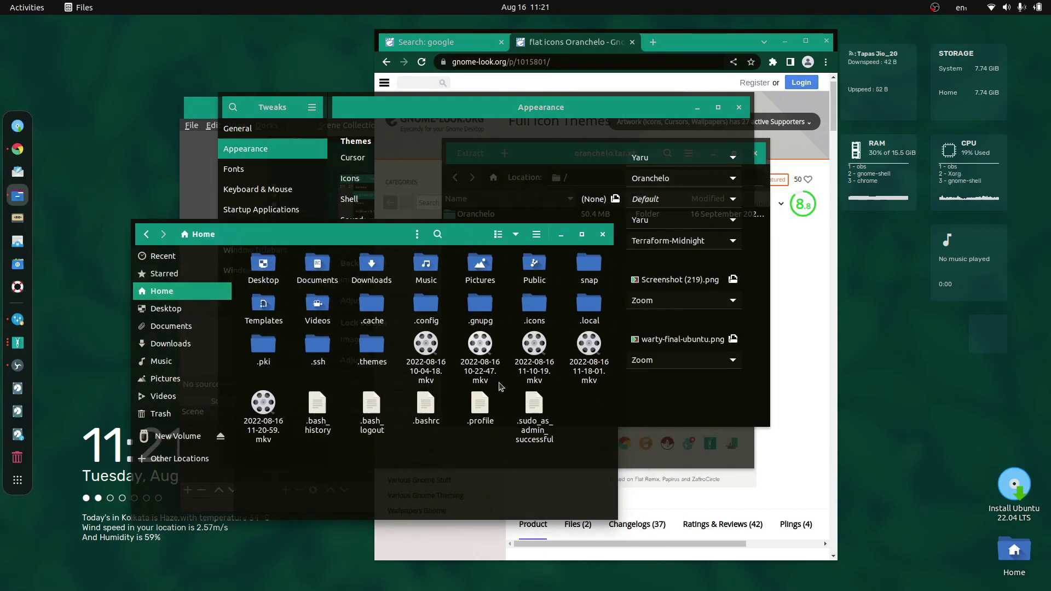
{"action": "left_click", "coordinate": [793, 255]}
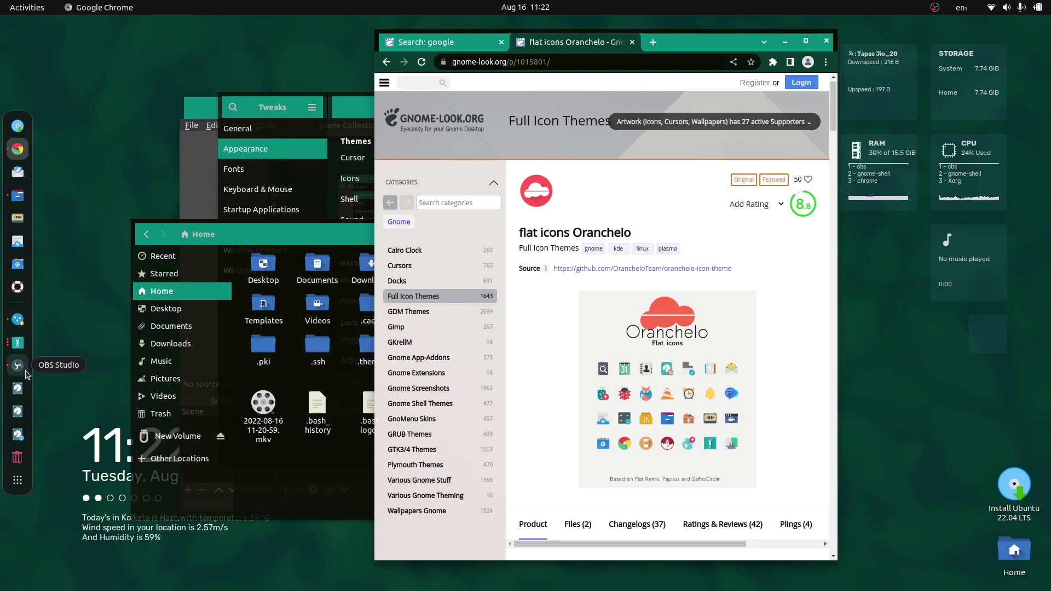
{"action": "left_click", "coordinate": [18, 195]}
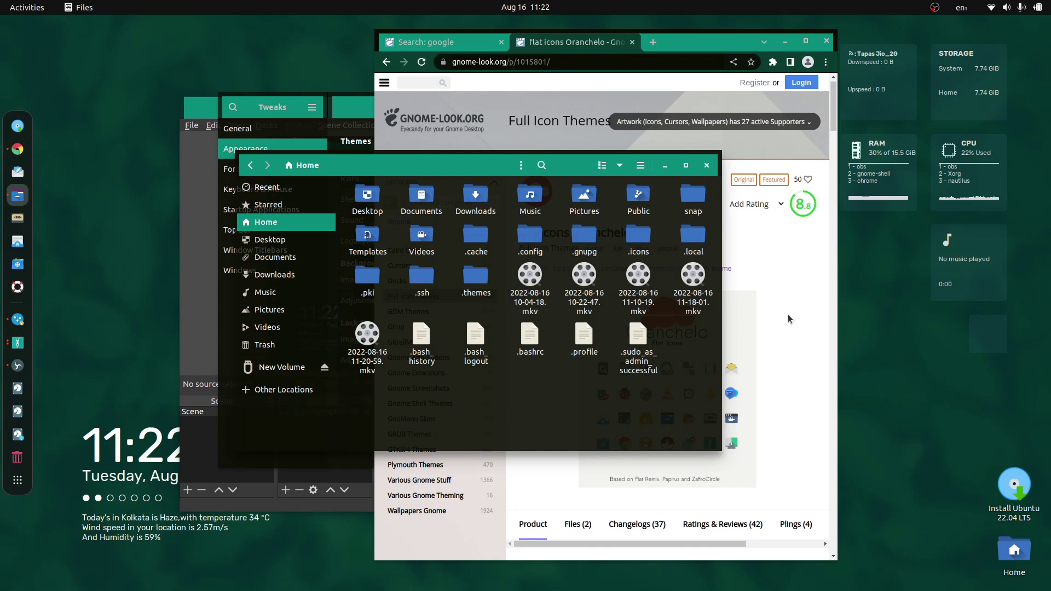
Widen Chrome, search gnome-look.org for 'green' in Full Icon Themes, and open the Kora page.
{"action": "left_click", "coordinate": [821, 47]}
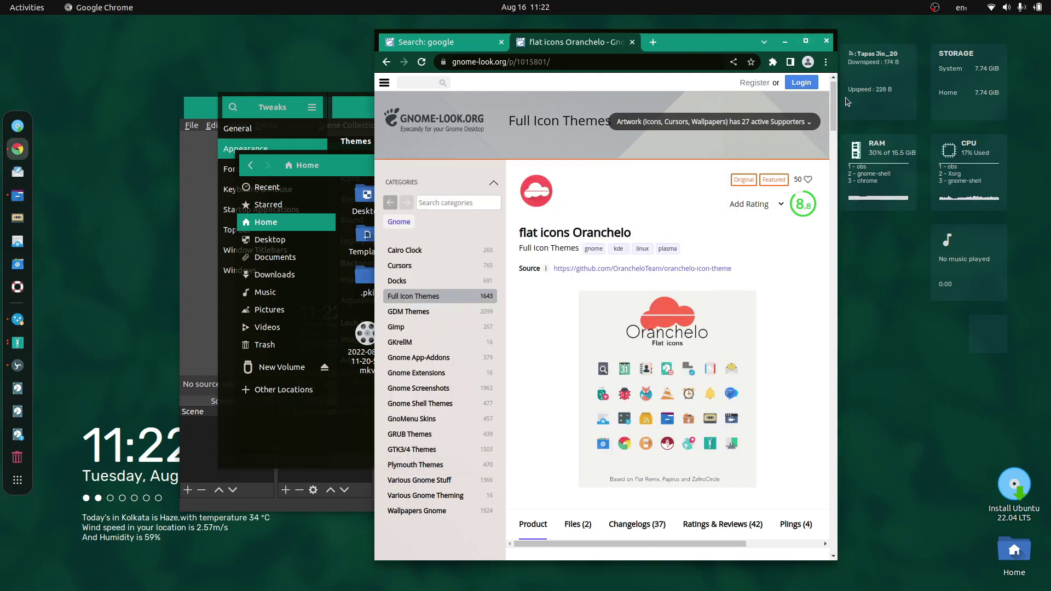
{"action": "left_click_drag", "start_coordinate": [838, 101], "coordinate": [996, 101]}
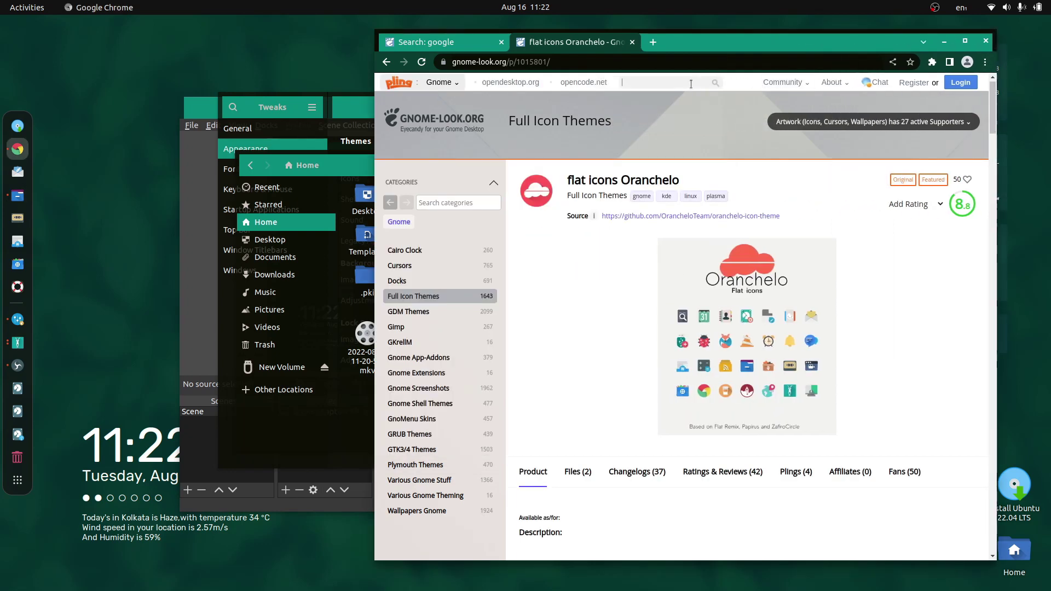
{"action": "left_click", "coordinate": [686, 83]}
{"action": "type", "text": "green"}
{"action": "key", "text": "Return"}
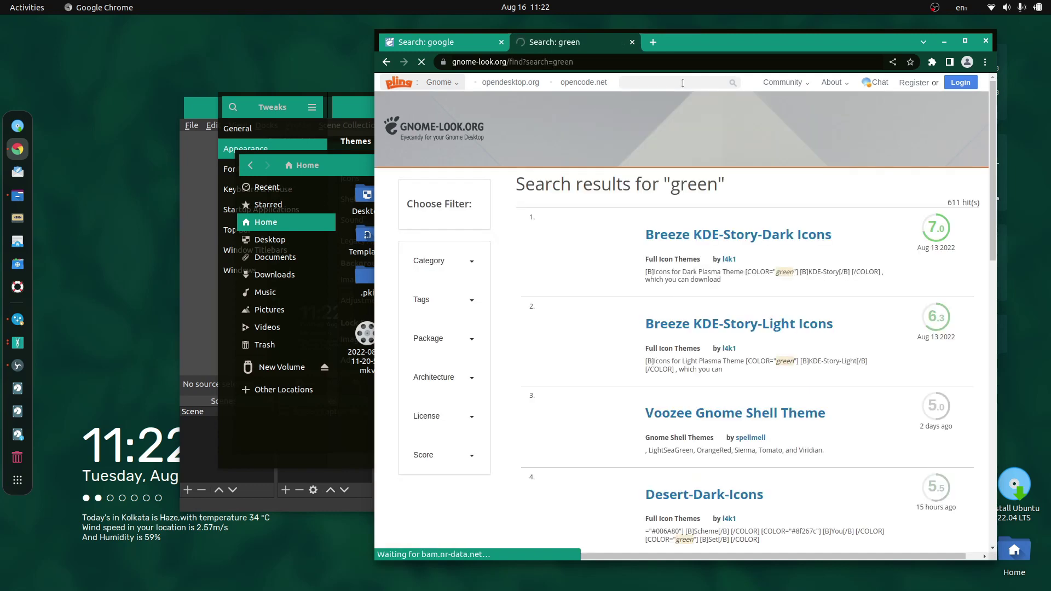
{"action": "left_click", "coordinate": [430, 261]}
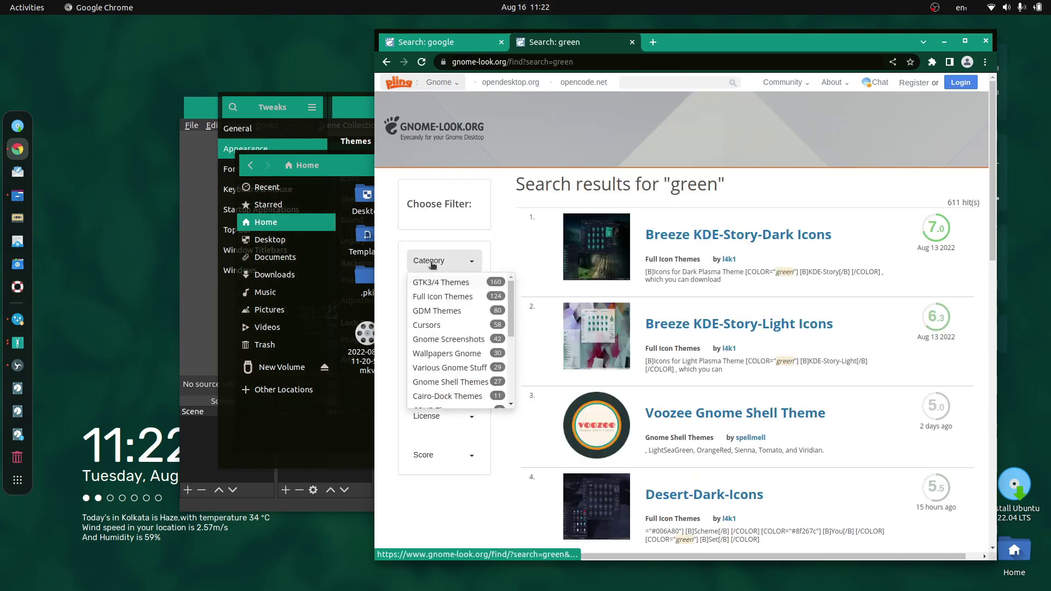
{"action": "left_click", "coordinate": [430, 296]}
{"action": "scroll", "coordinate": [772, 287], "scroll_direction": "down", "scroll_amount": 10}
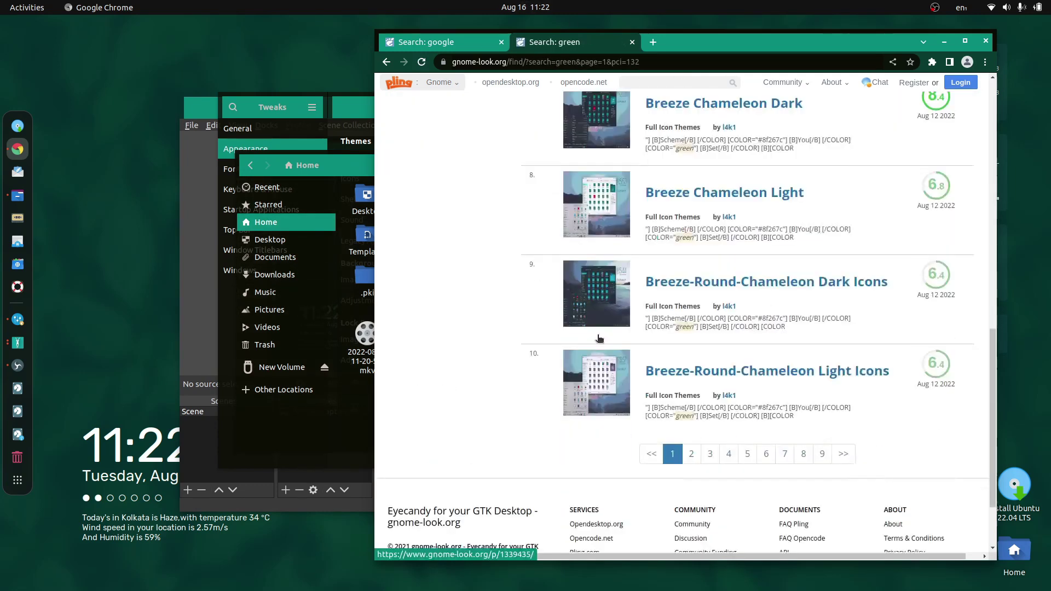
{"action": "left_click", "coordinate": [699, 394]}
{"action": "scroll", "coordinate": [694, 399], "scroll_direction": "down", "scroll_amount": 15}
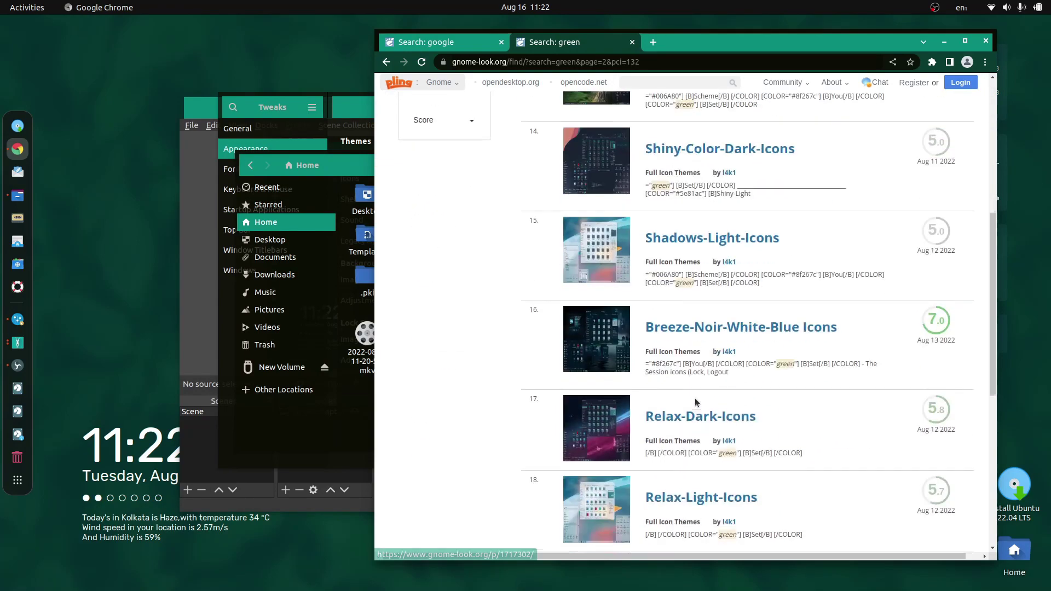
{"action": "left_click", "coordinate": [937, 261]}
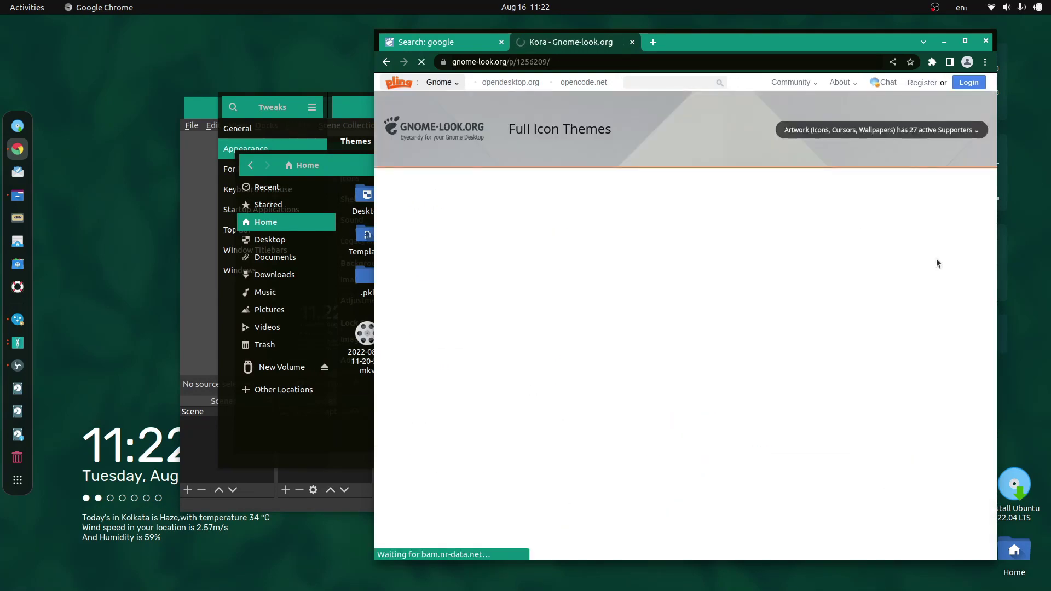
Download the 15.21 MB kora-green-1-5-3.zip package from Kora's Files list.
{"action": "scroll", "coordinate": [832, 307], "scroll_direction": "down", "scroll_amount": 2}
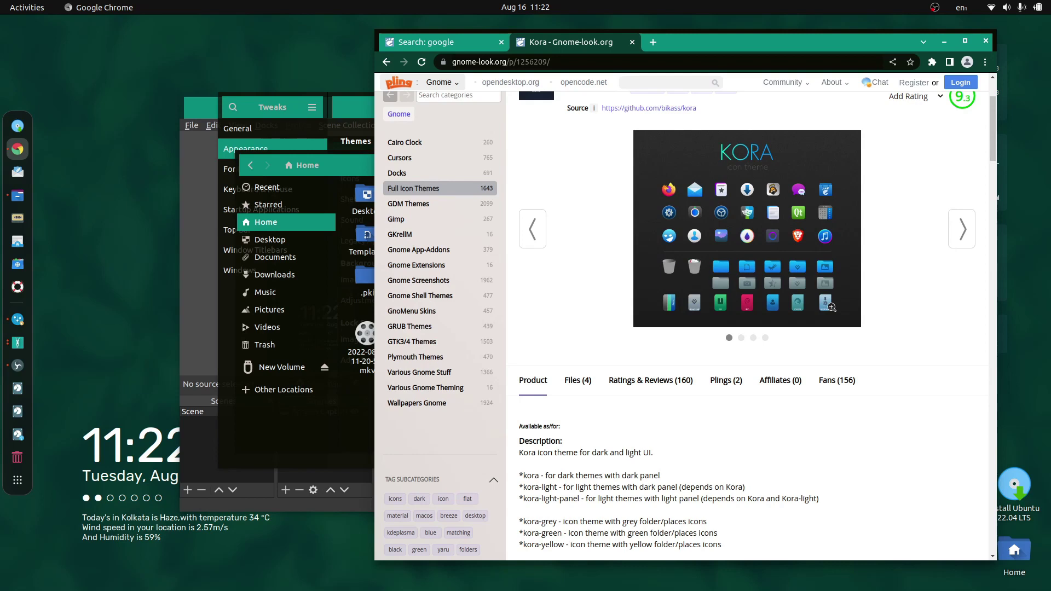
{"action": "scroll", "coordinate": [771, 299], "scroll_direction": "up", "scroll_amount": 1}
{"action": "scroll", "coordinate": [824, 277], "scroll_direction": "down", "scroll_amount": 3}
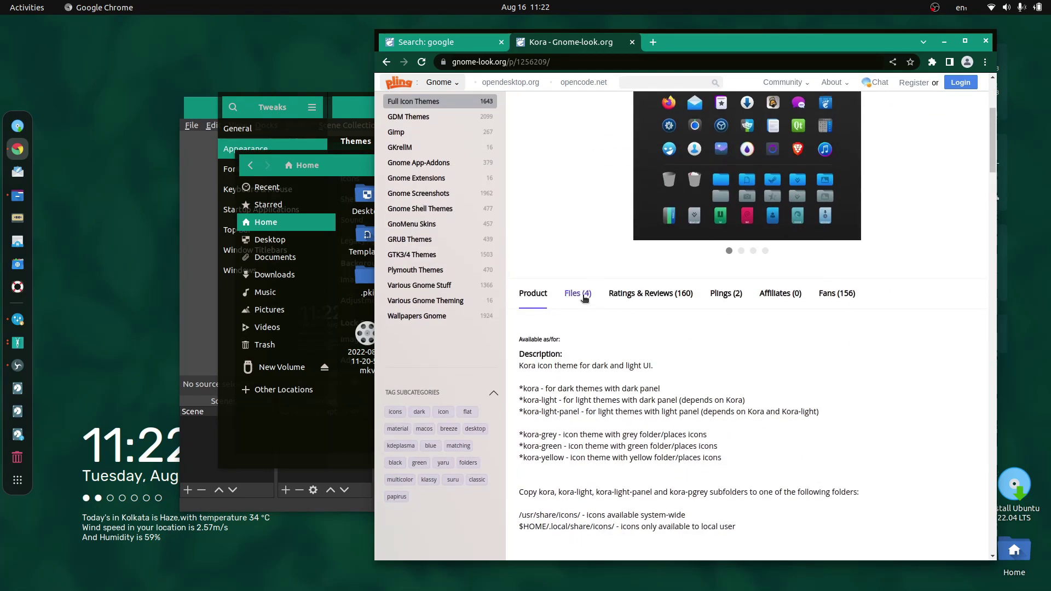
{"action": "left_click", "coordinate": [585, 297]}
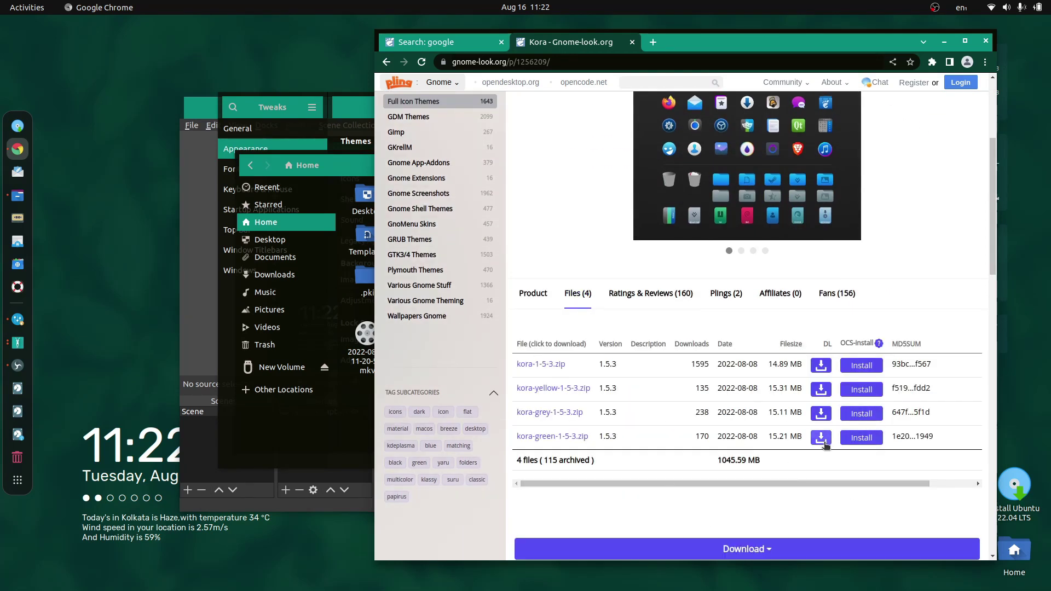
{"action": "left_click", "coordinate": [821, 438]}
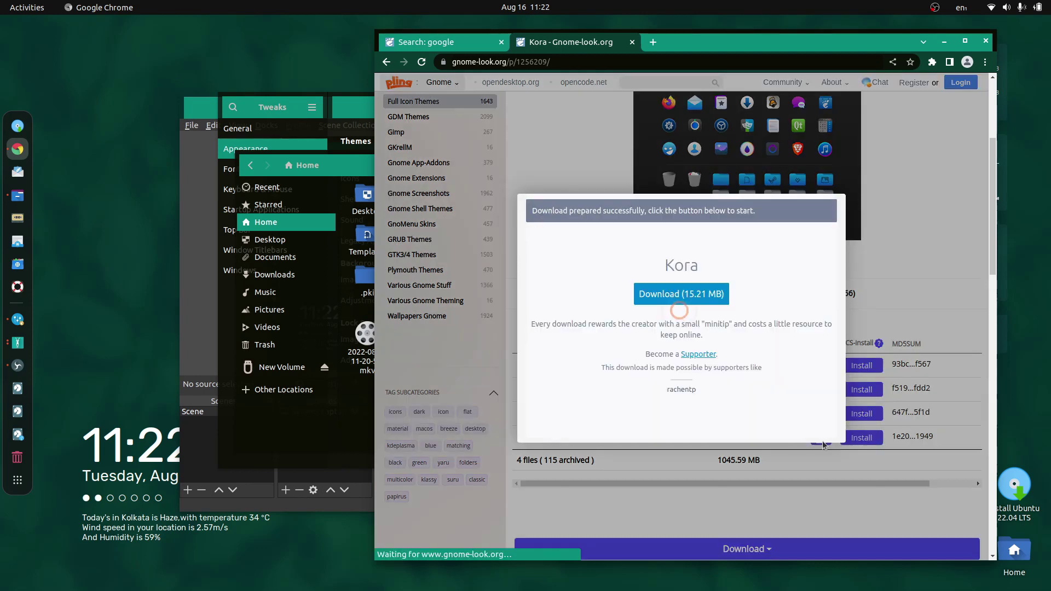
{"action": "left_click", "coordinate": [693, 295]}
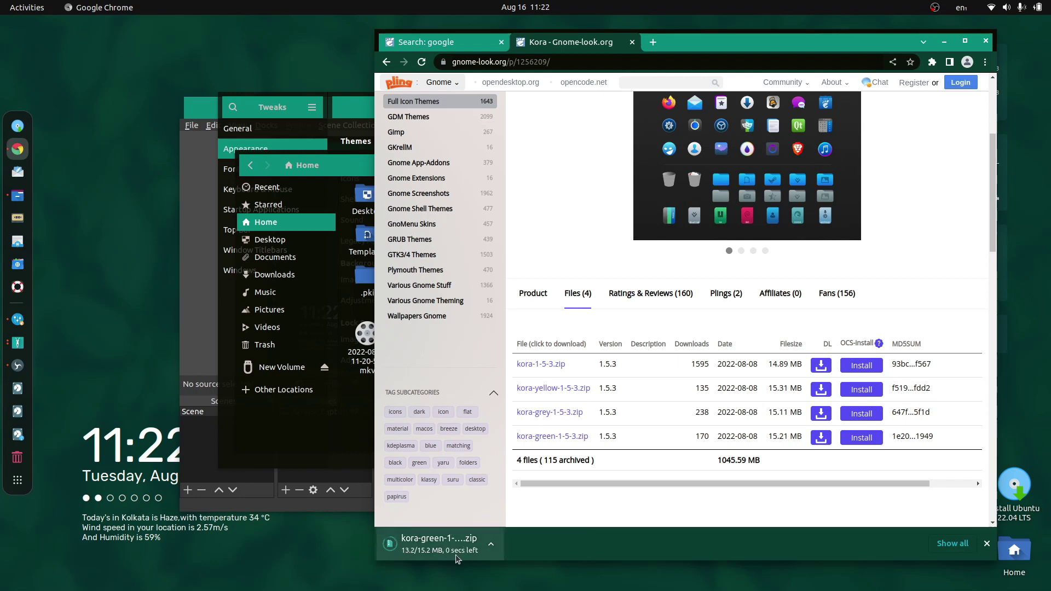
Extract KORA_Green from the kora-green-1-5-3.zip archive into the hidden Home/.icons folder.
{"action": "left_click", "coordinate": [446, 544]}
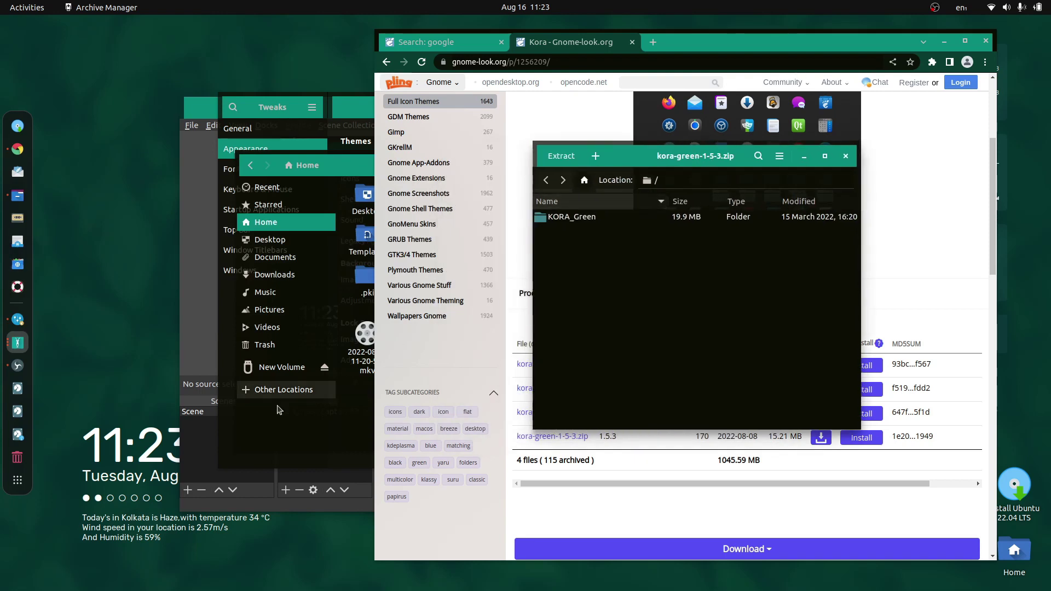
{"action": "left_click", "coordinate": [268, 438]}
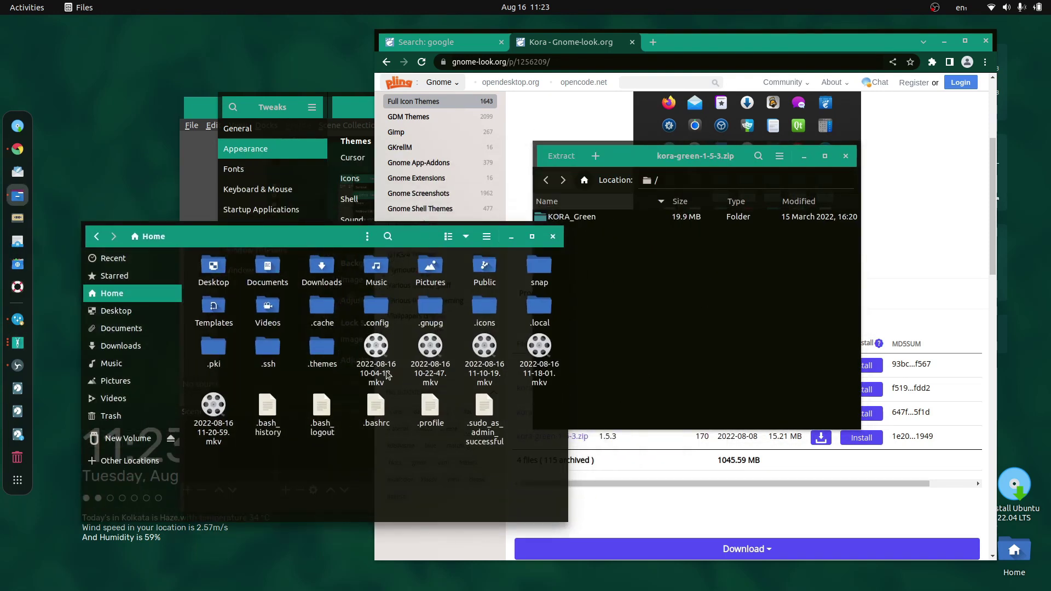
{"action": "left_click", "coordinate": [136, 276]}
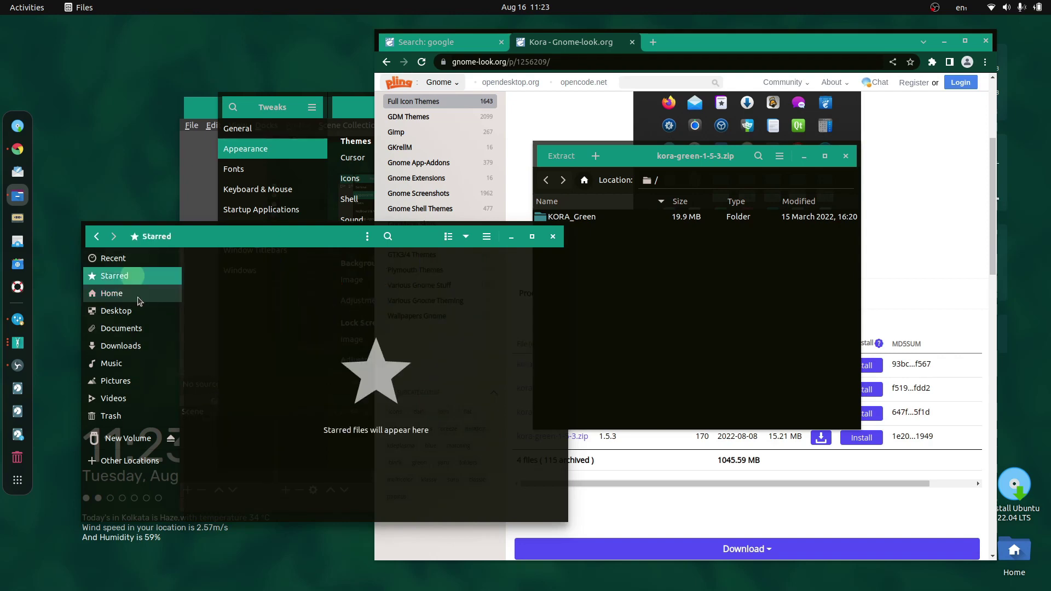
{"action": "left_click", "coordinate": [138, 301]}
{"action": "double_click", "coordinate": [485, 302]}
{"action": "left_click", "coordinate": [587, 301]}
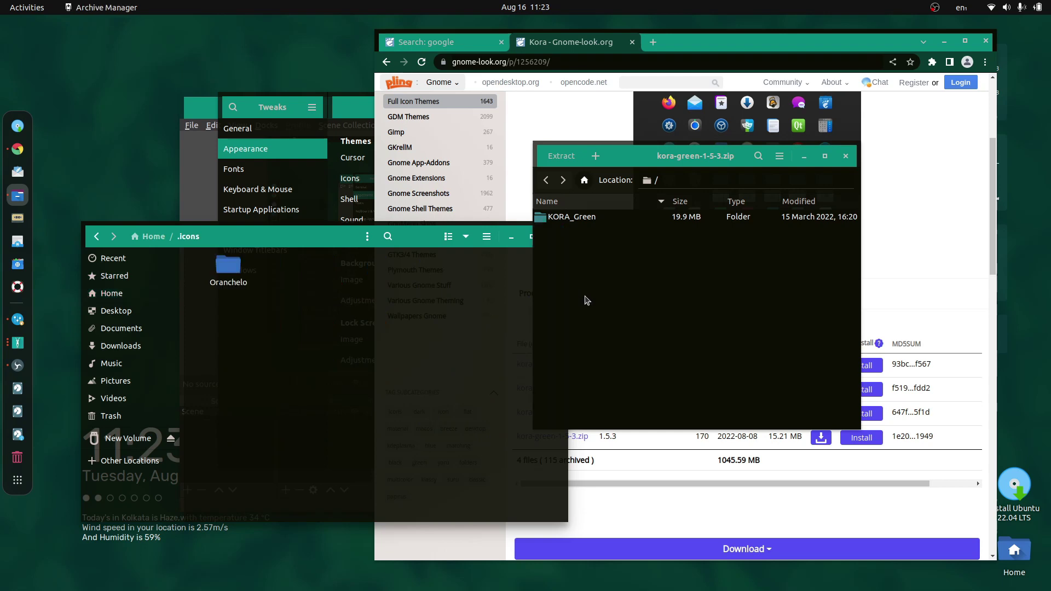
{"action": "left_click_drag", "start_coordinate": [572, 217], "coordinate": [300, 371]}
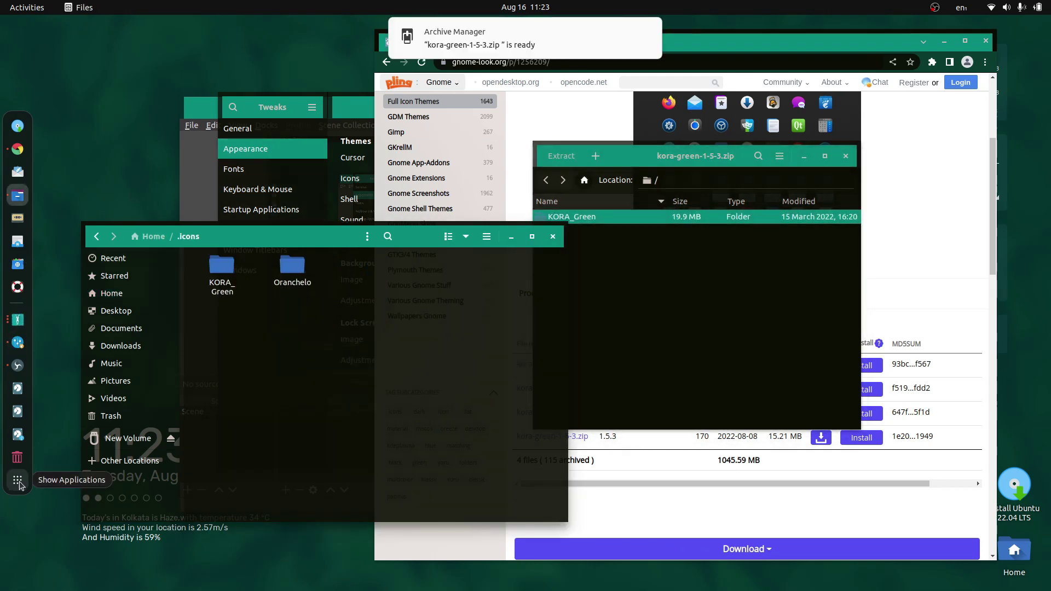
Quit and relaunch Tweaks, then check the Appearance icon theme list without changing it.
{"action": "type", "text": "twel"}
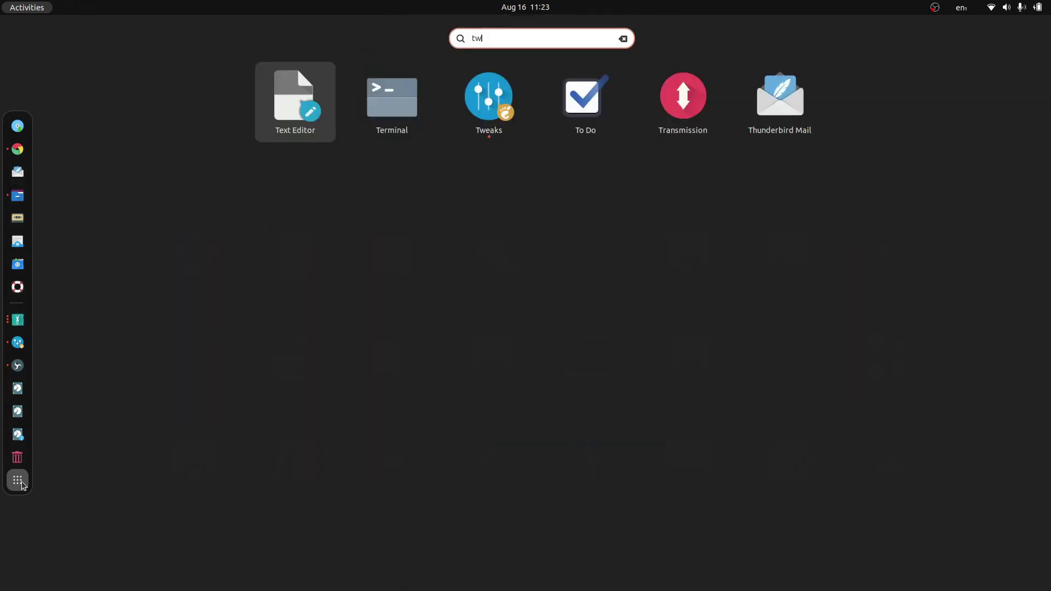
{"action": "right_click", "coordinate": [17, 342]}
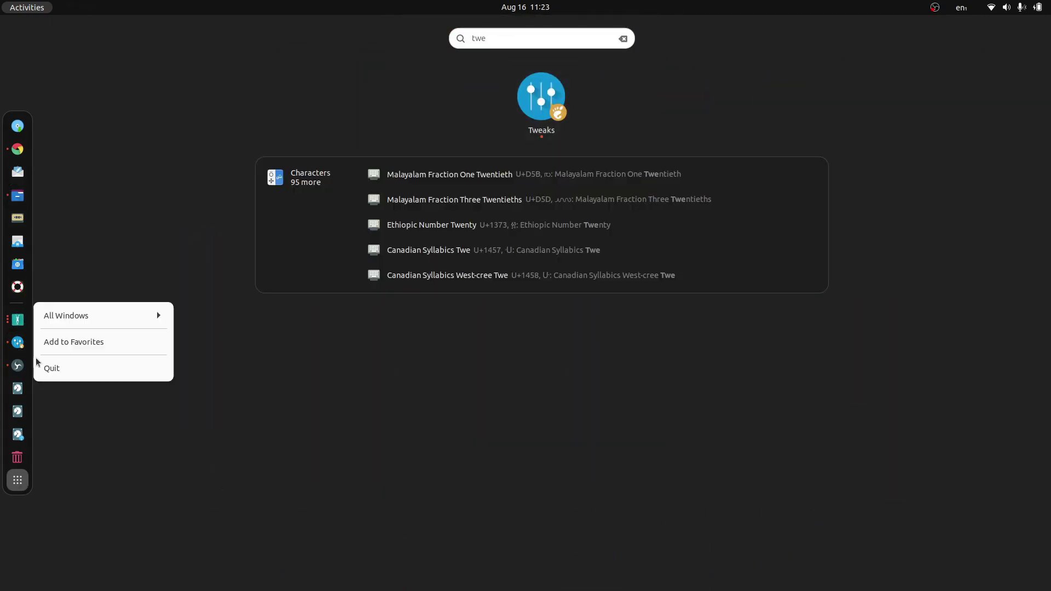
{"action": "left_click", "coordinate": [52, 369]}
{"action": "left_click", "coordinate": [554, 119]}
{"action": "key", "text": "Down"}
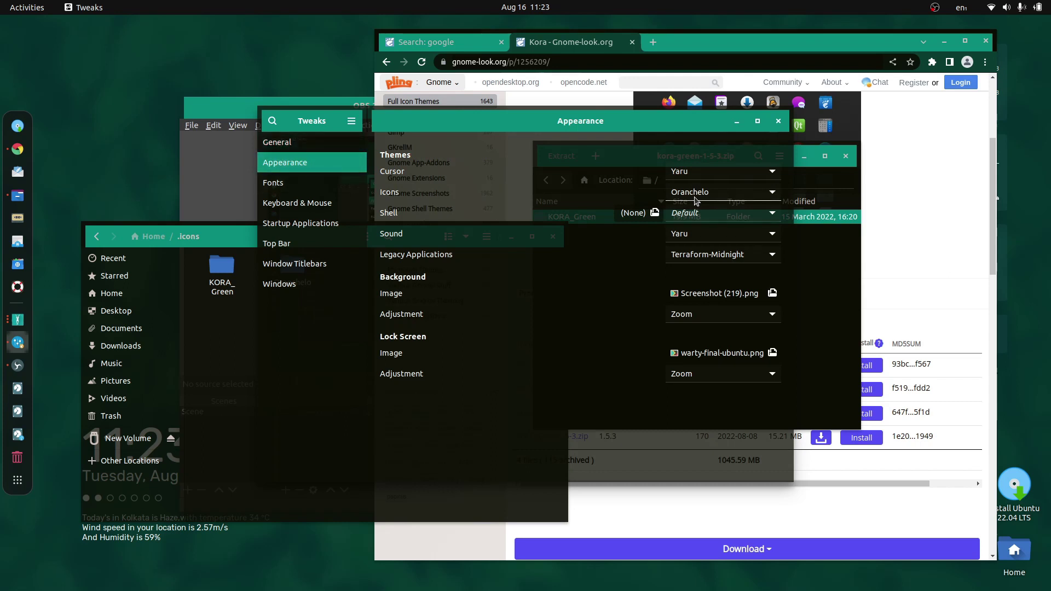
{"action": "left_click", "coordinate": [694, 197]}
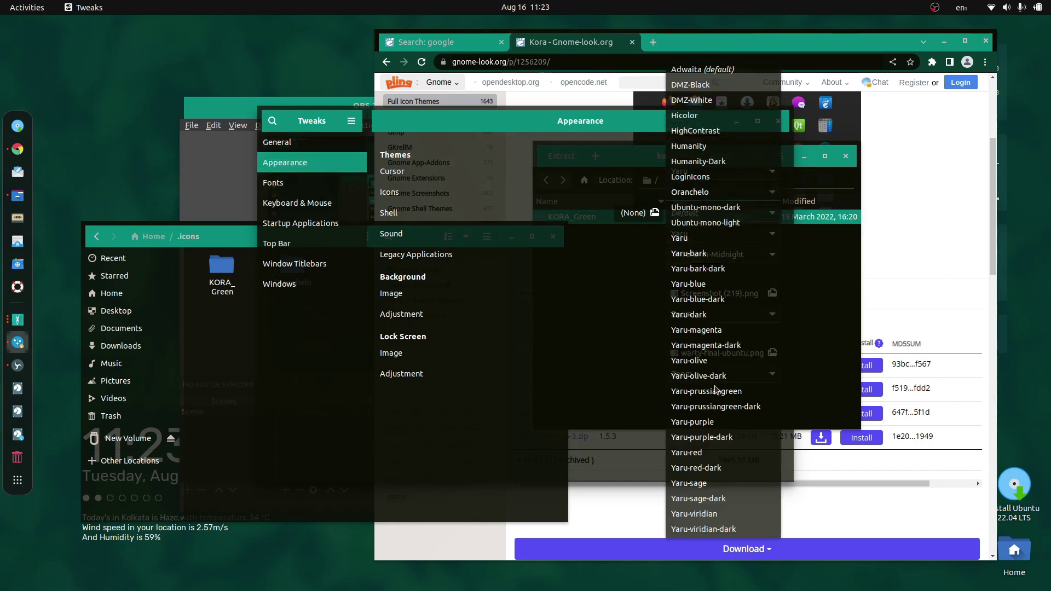
{"action": "key", "text": "Escape"}
Move kora-green, kora-green-light and kora-green-light-panel out of KORA_Green up into .icons.
{"action": "double_click", "coordinate": [222, 266]}
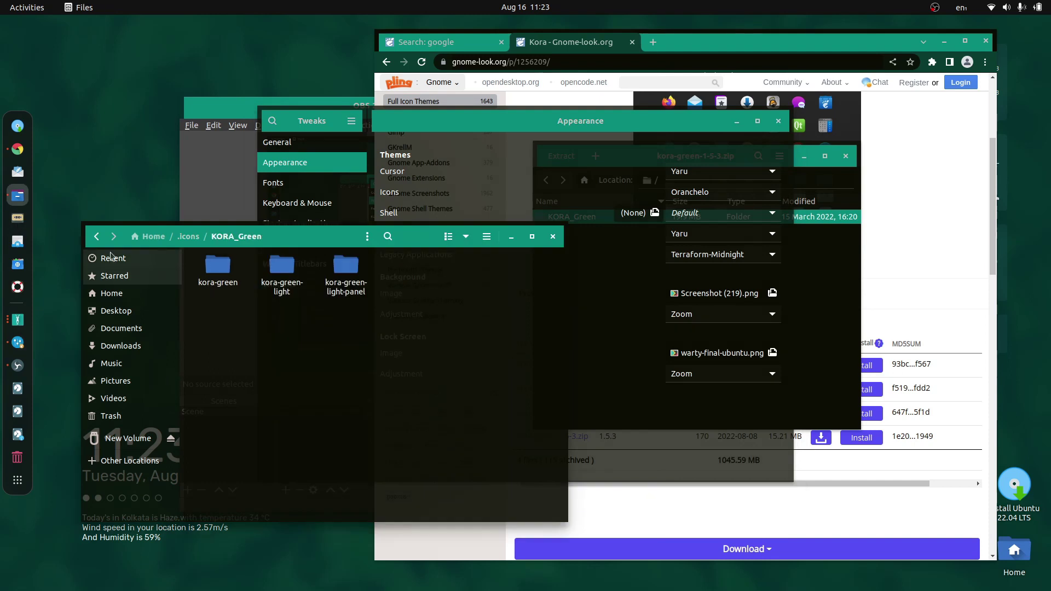
{"action": "left_click_drag", "start_coordinate": [203, 329], "coordinate": [423, 255]}
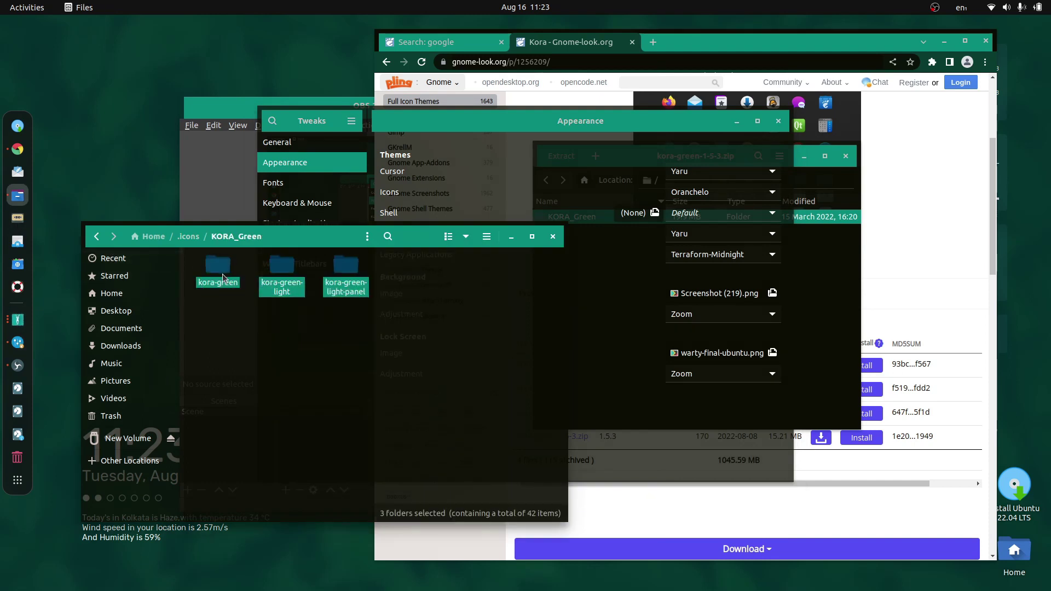
{"action": "left_click_drag", "start_coordinate": [225, 276], "coordinate": [188, 236]}
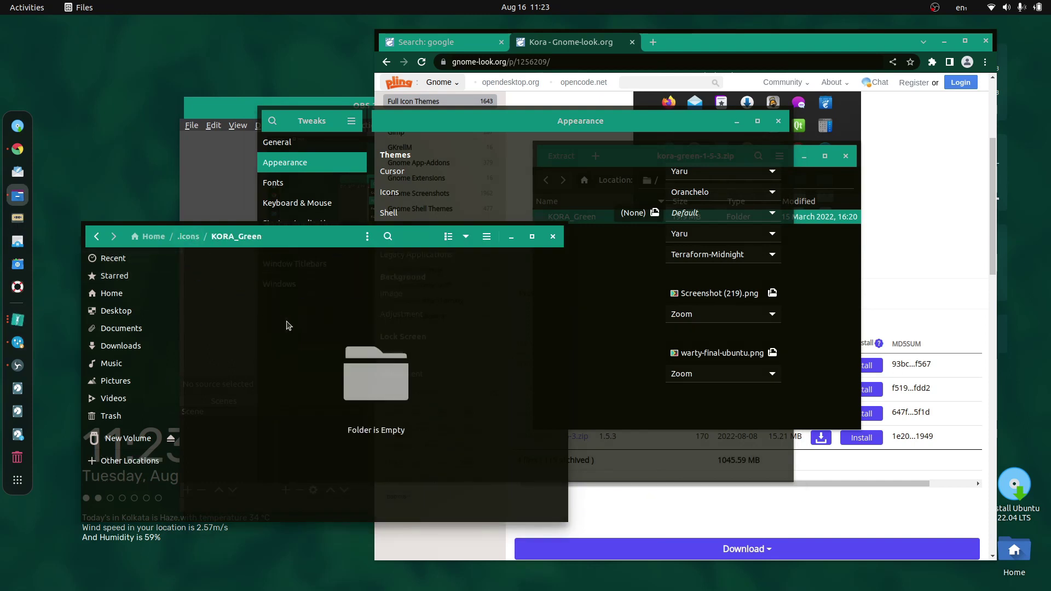
{"action": "left_click", "coordinate": [96, 236]}
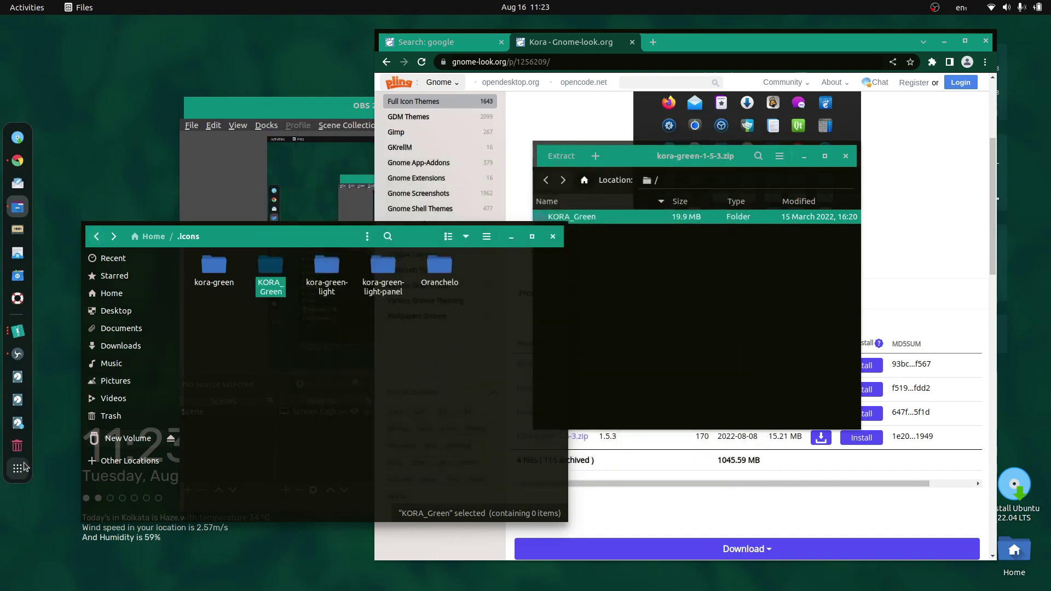
Relaunch Tweaks and set the Appearance icon theme to Kora-green.
{"action": "left_click", "coordinate": [18, 480]}
{"action": "type", "text": "twea"}
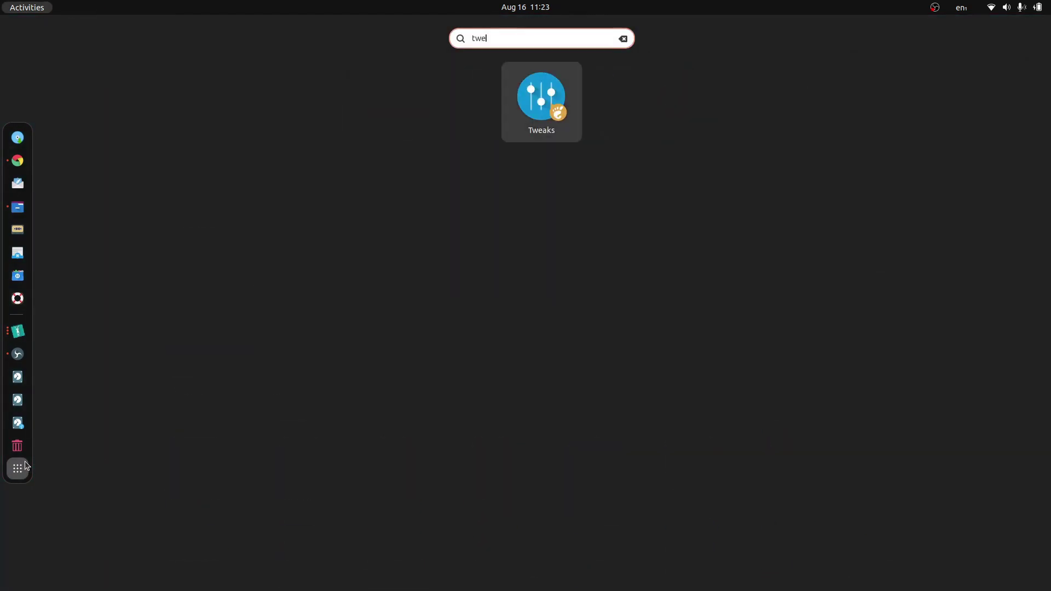
{"action": "key", "text": "Return"}
{"action": "left_click", "coordinate": [336, 181]}
{"action": "left_click", "coordinate": [323, 162]}
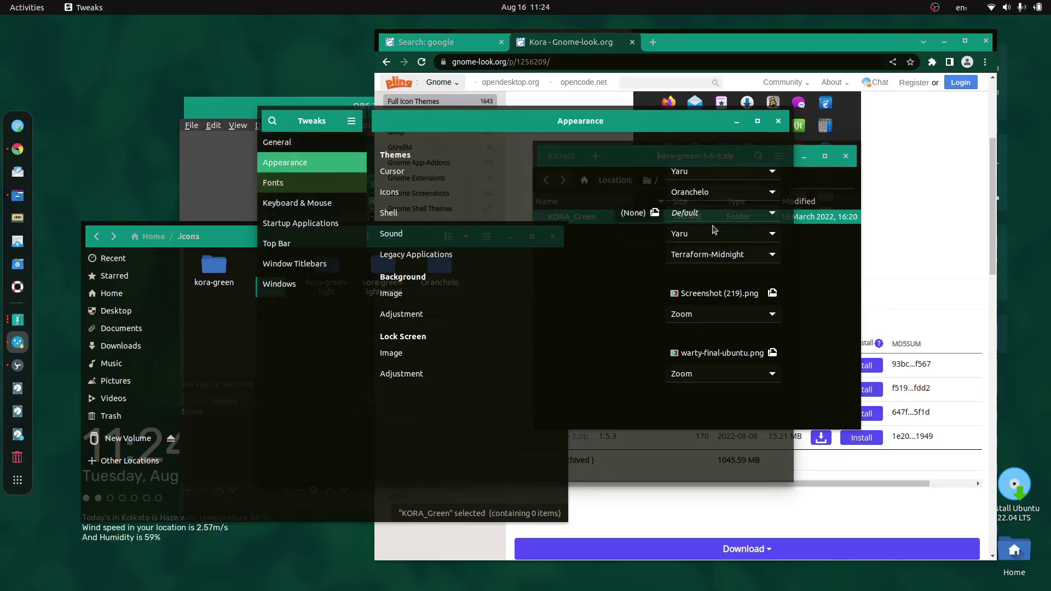
{"action": "left_click", "coordinate": [723, 192]}
{"action": "left_click", "coordinate": [724, 133]}
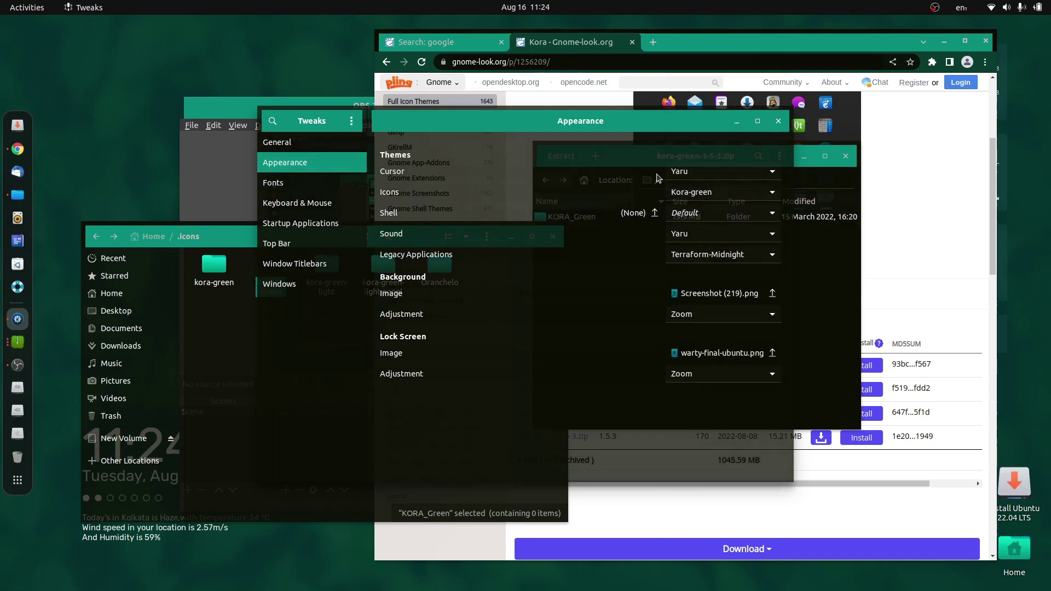
Look over the re-themed application grid, then close the Tweaks window.
{"action": "left_click", "coordinate": [225, 380]}
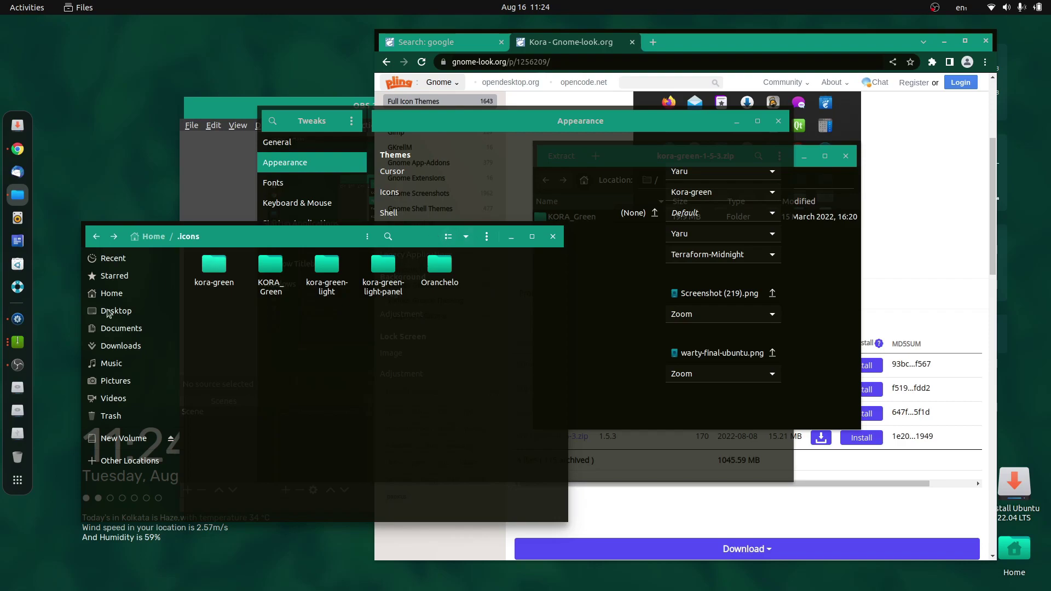
{"action": "left_click", "coordinate": [18, 480]}
{"action": "scroll", "coordinate": [724, 432], "scroll_direction": "down", "scroll_amount": 1}
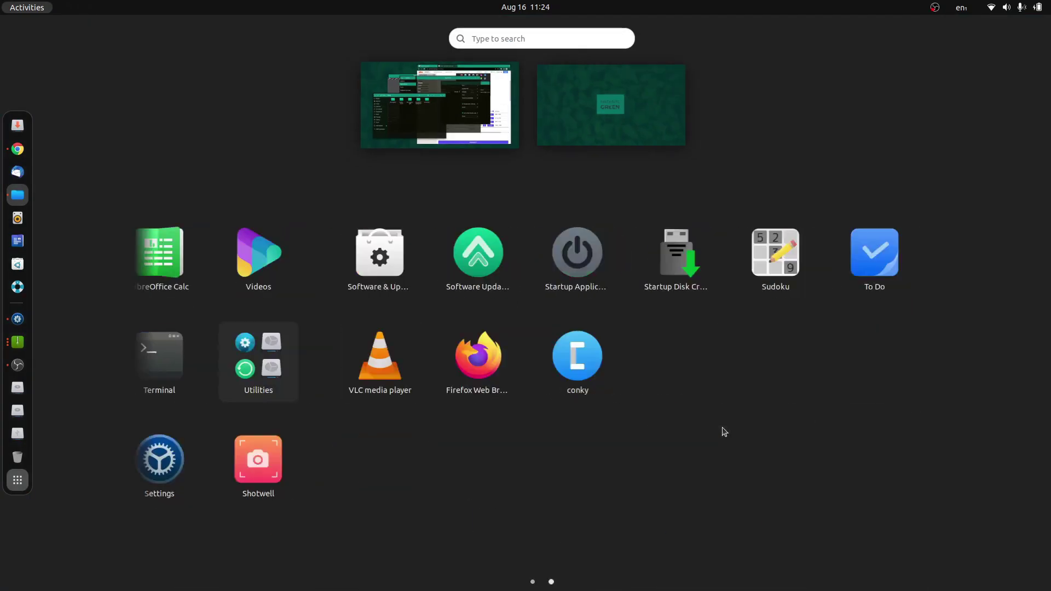
{"action": "scroll", "coordinate": [722, 431], "scroll_direction": "up", "scroll_amount": 1}
{"action": "scroll", "coordinate": [684, 433], "scroll_direction": "down", "scroll_amount": 1}
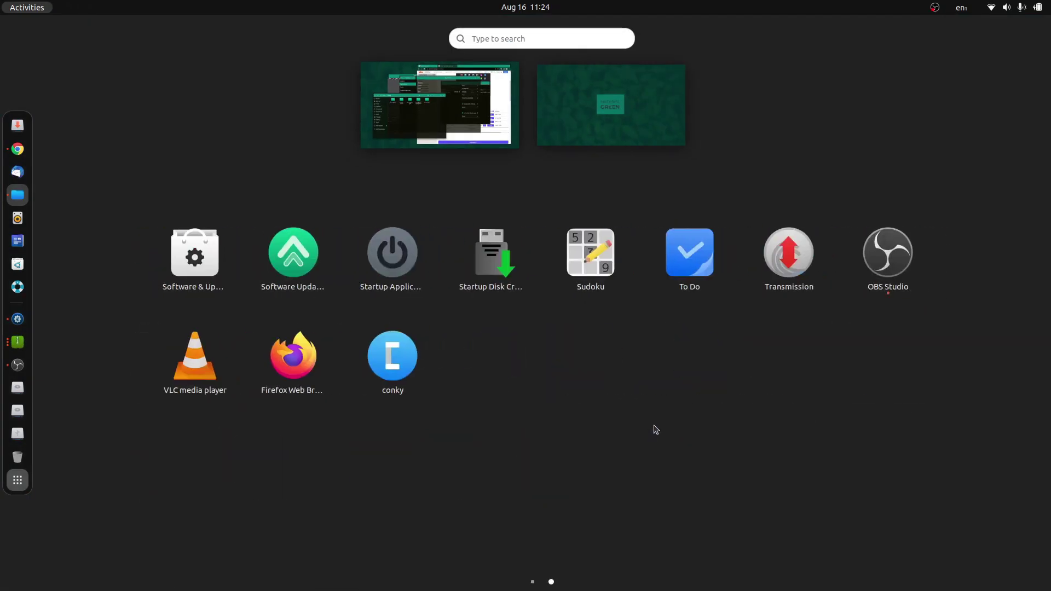
{"action": "scroll", "coordinate": [657, 429], "scroll_direction": "up", "scroll_amount": 1}
{"action": "left_click", "coordinate": [410, 126]}
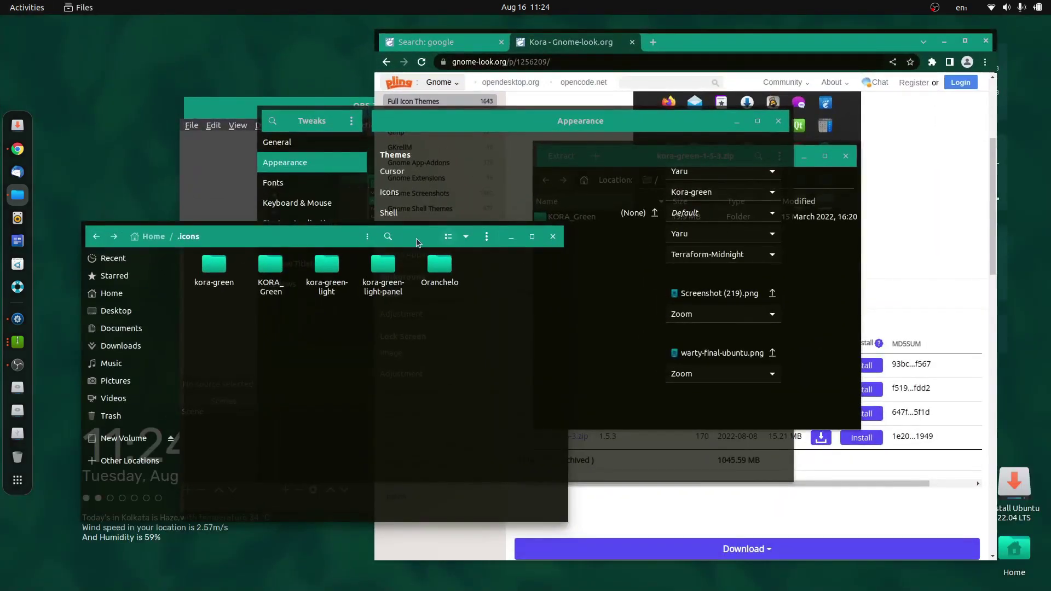
{"action": "left_click", "coordinate": [701, 114]}
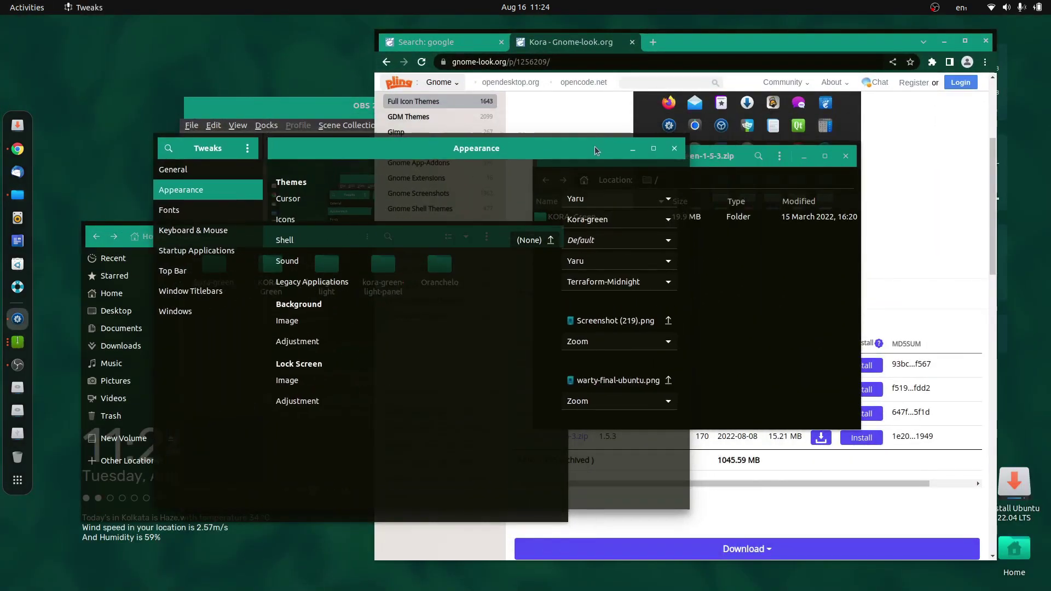
{"action": "left_click", "coordinate": [675, 148]}
Search gnome-look.org for 'shell'.
{"action": "left_click_drag", "start_coordinate": [691, 44], "coordinate": [503, 68]}
{"action": "scroll", "coordinate": [482, 103], "scroll_direction": "up", "scroll_amount": 3}
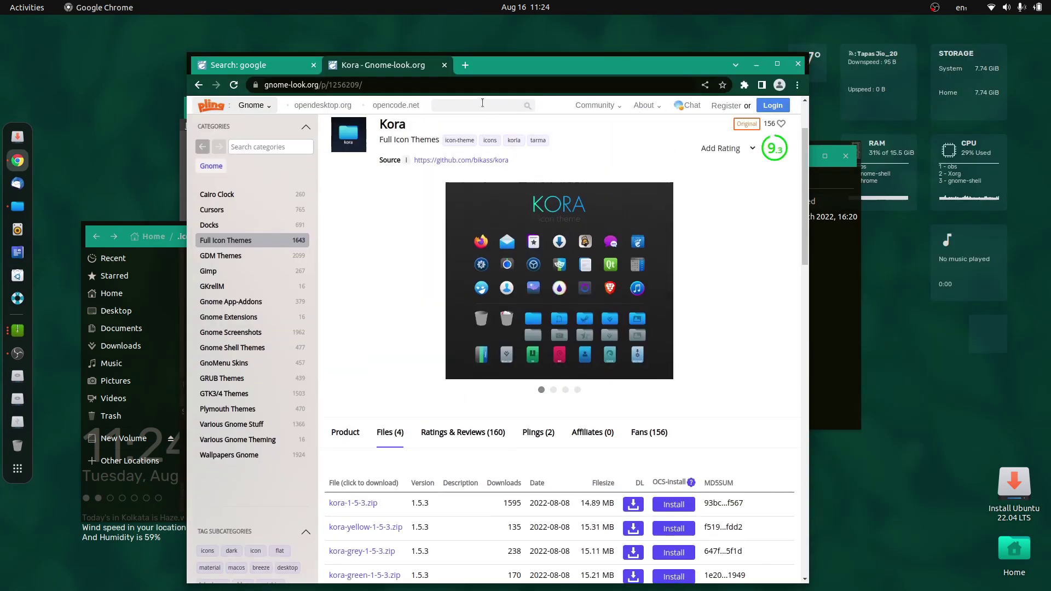
{"action": "left_click", "coordinate": [482, 102]}
{"action": "type", "text": "shell"}
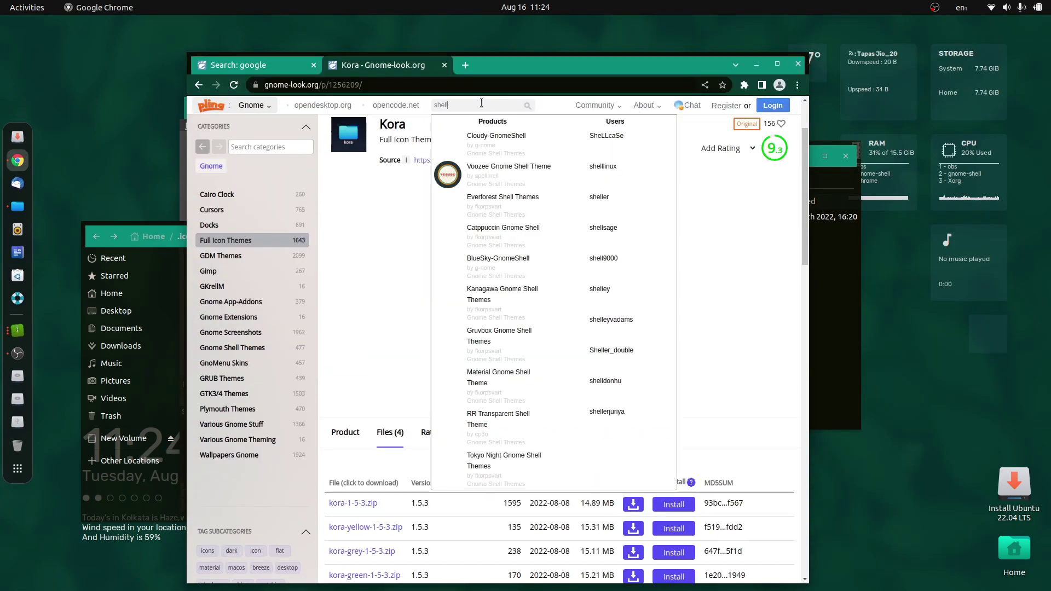
Reopen Tweaks and set the Shell theme to Yaru-prussiangreen-dark.
{"action": "left_click", "coordinate": [8, 470]}
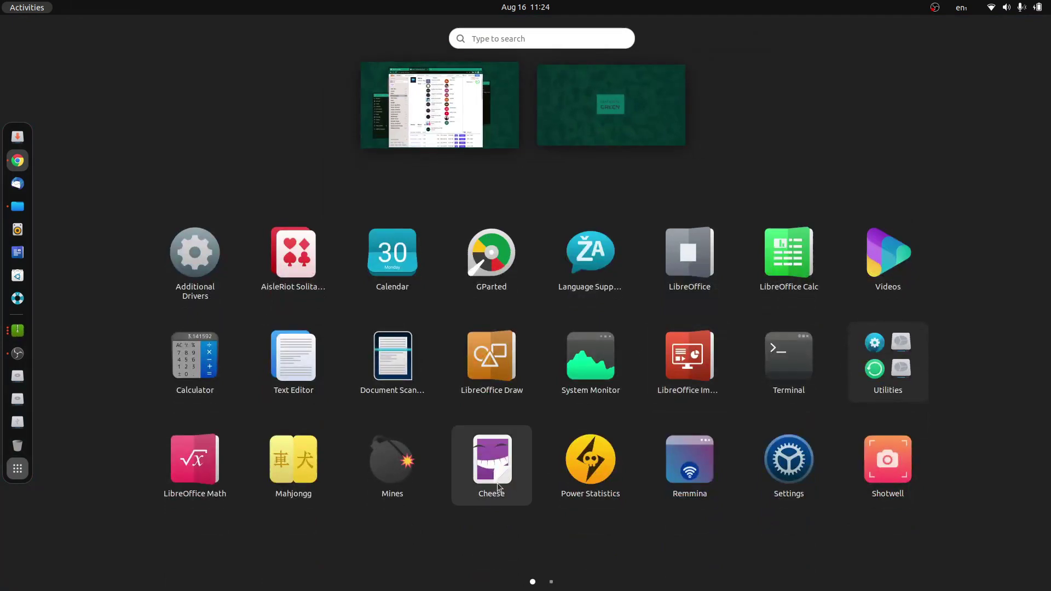
{"action": "type", "text": "w"}
{"action": "key", "text": "BackSpace"}
{"action": "type", "text": "twea"}
{"action": "key", "text": "Return"}
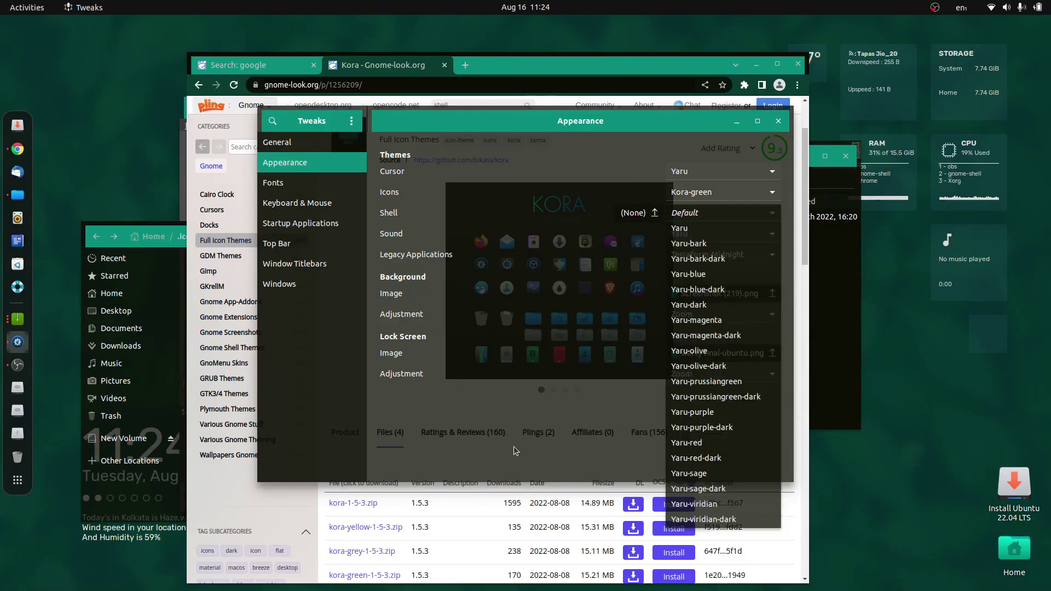
{"action": "left_click_drag", "start_coordinate": [581, 120], "coordinate": [799, 170]}
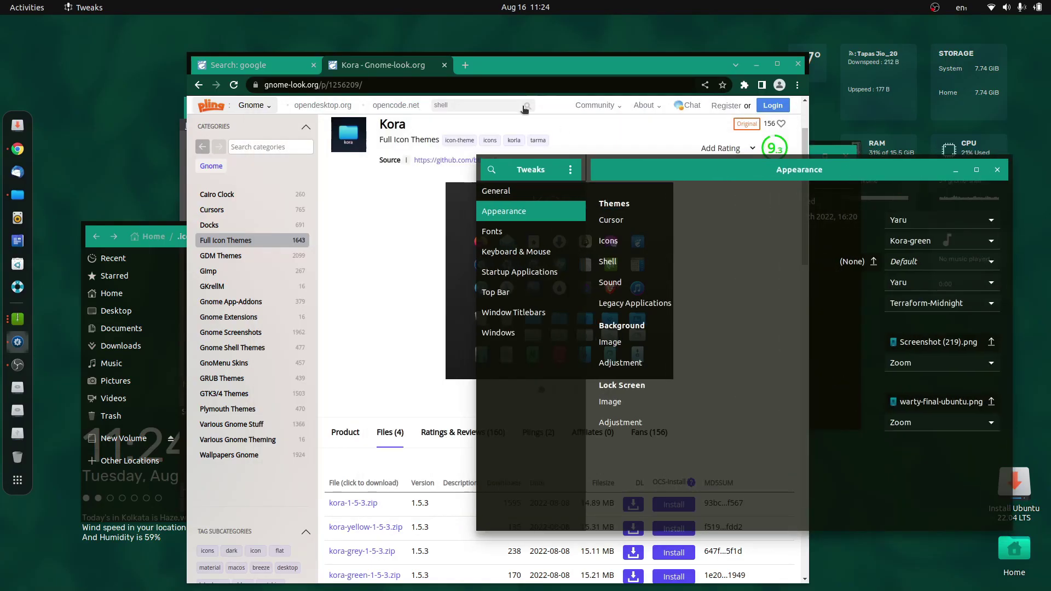
{"action": "left_click", "coordinate": [924, 271]}
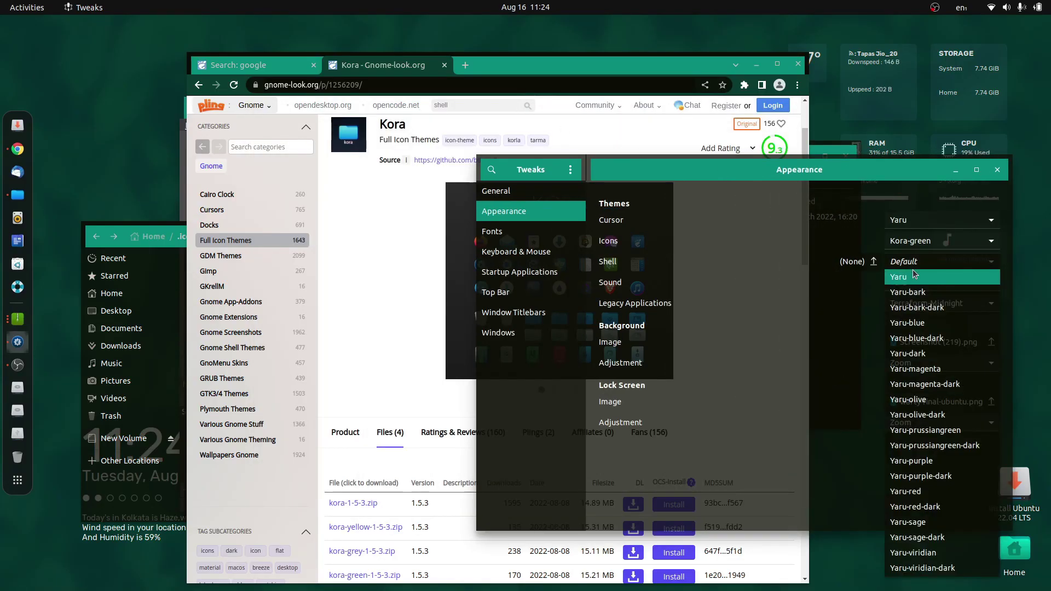
{"action": "left_click", "coordinate": [957, 446]}
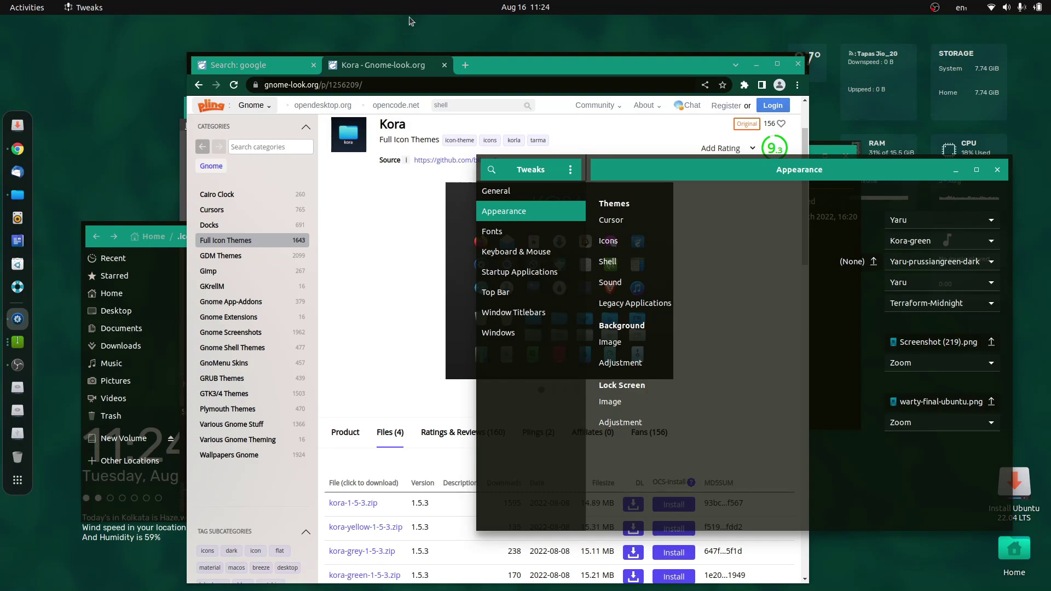
Show the clock's calendar panel, then open the top-right system menu with volume, network and power.
{"action": "left_click", "coordinate": [524, 7]}
{"action": "key", "text": "super"}
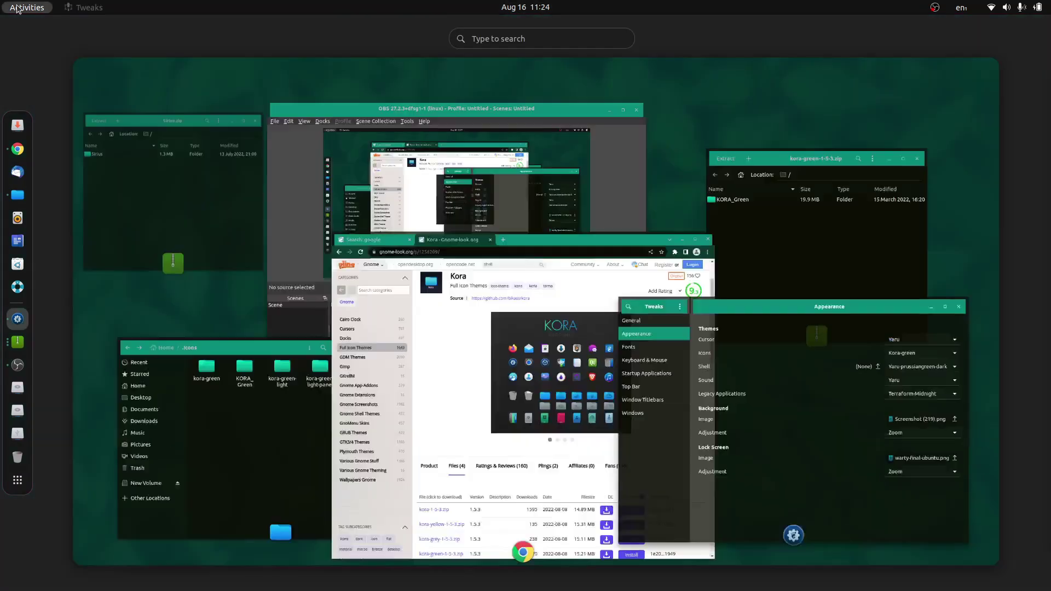
{"action": "key", "text": "super"}
{"action": "key", "text": "super"}
{"action": "left_click", "coordinate": [525, 7]}
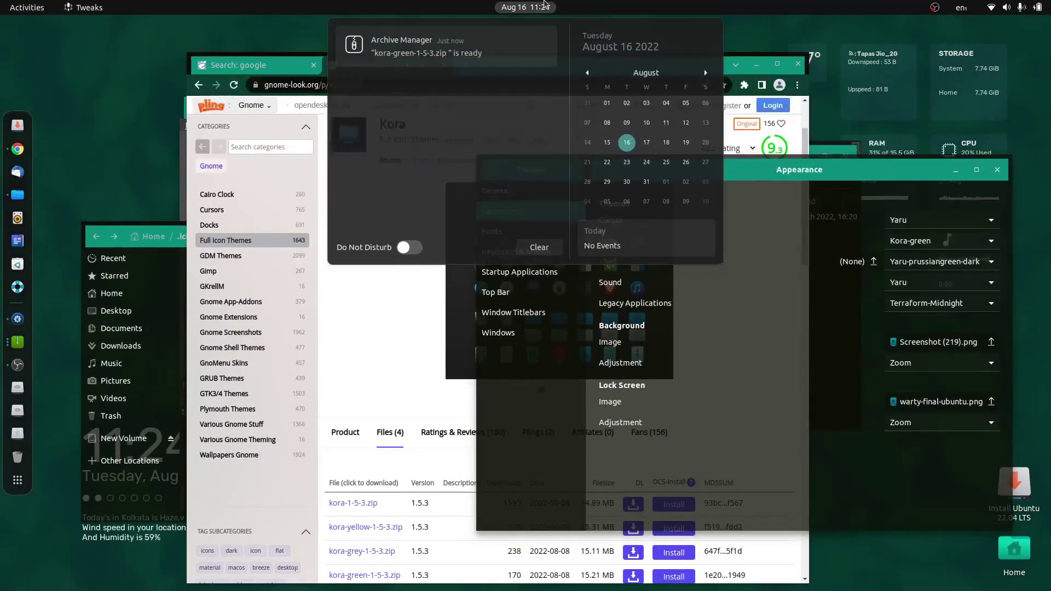
{"action": "left_click", "coordinate": [1040, 7]}
{"action": "left_click", "coordinate": [1049, 8]}
{"action": "left_click", "coordinate": [1048, 8]}
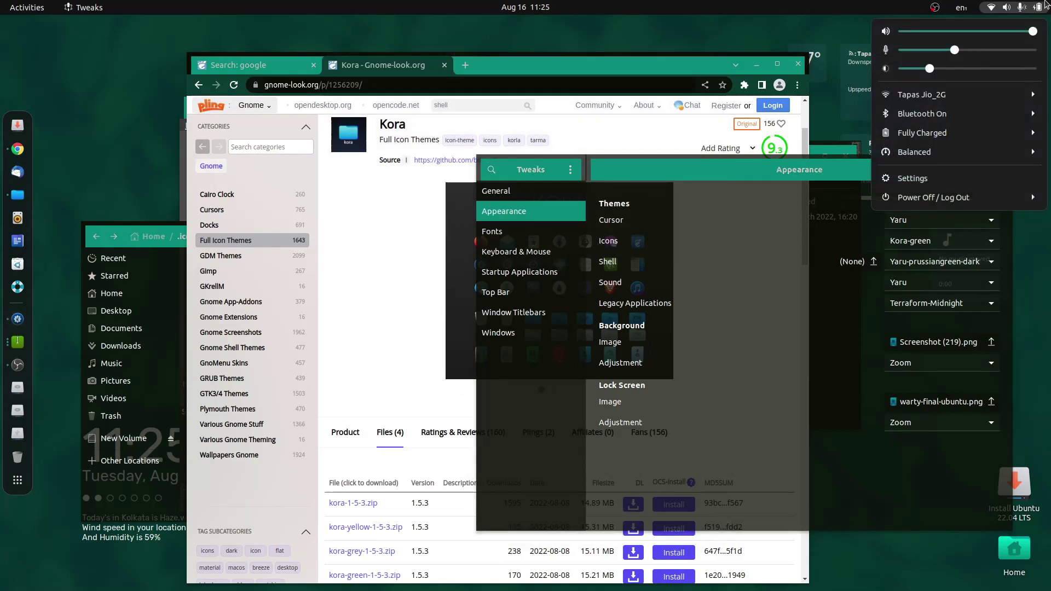